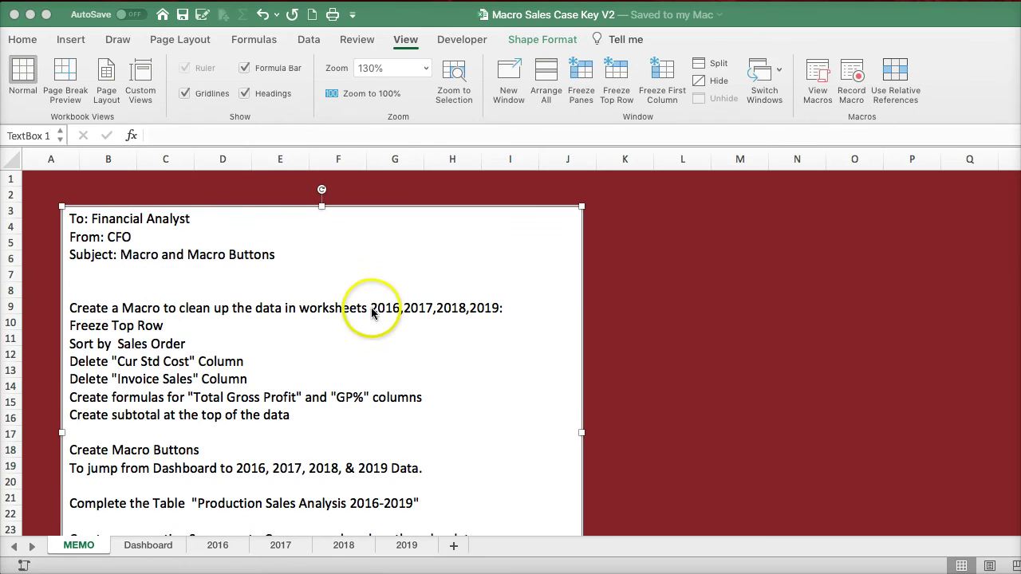
- Go from the memo to the 2016 worksheet and select the Customer # header in cell A1
left_click(488, 310)
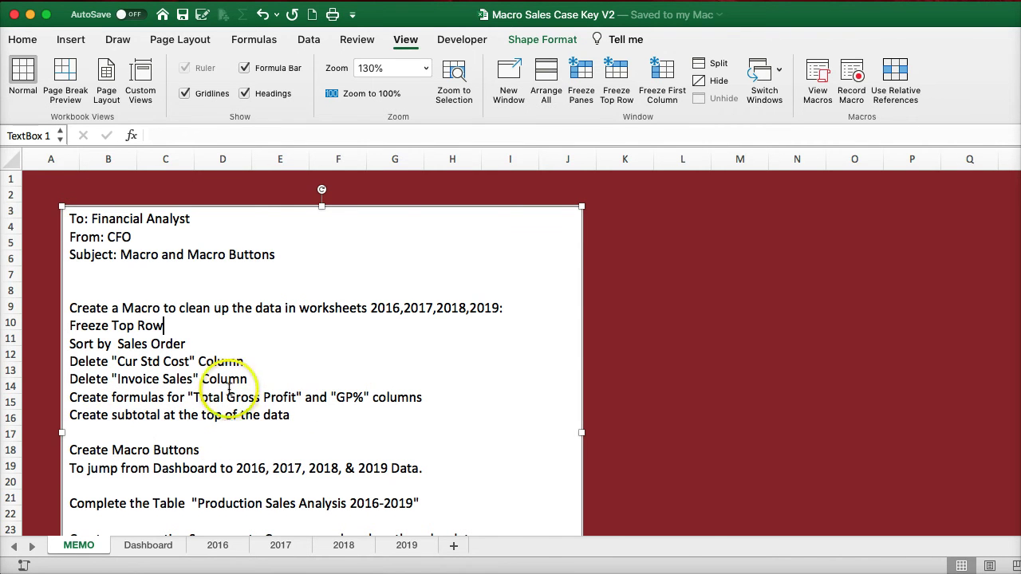
left_click(215, 549)
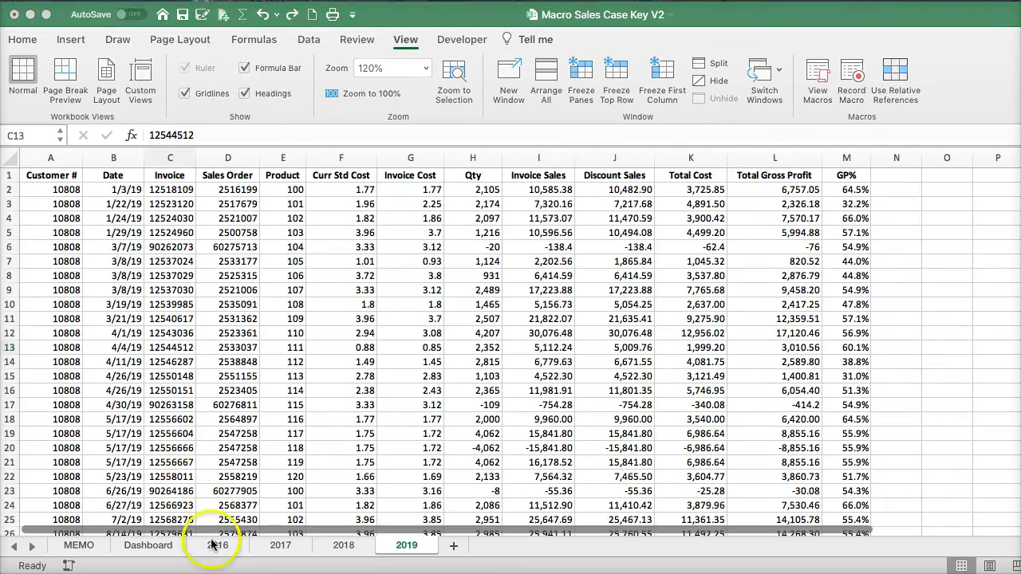
left_click(214, 545)
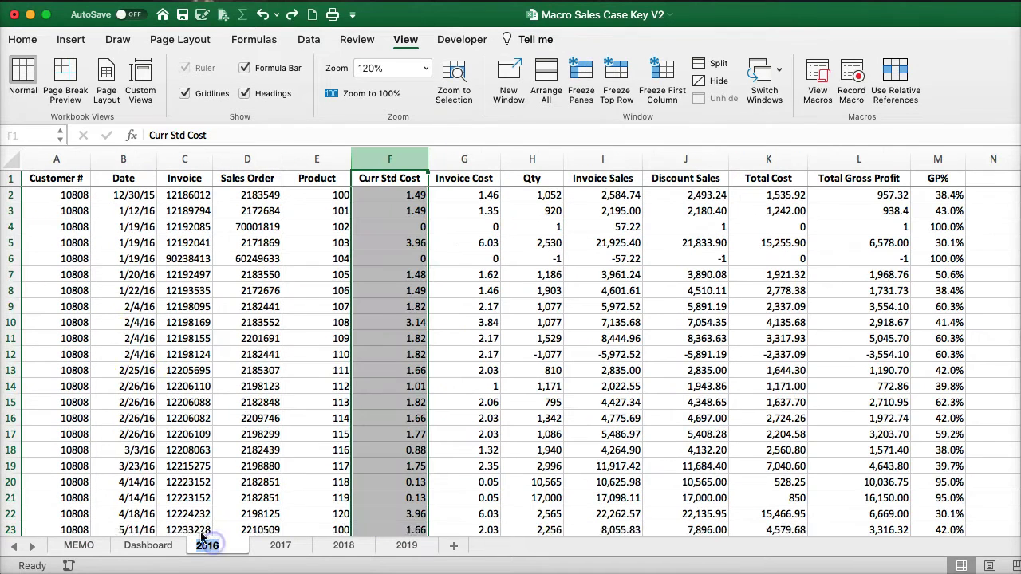
left_click(127, 354)
left_click(56, 179)
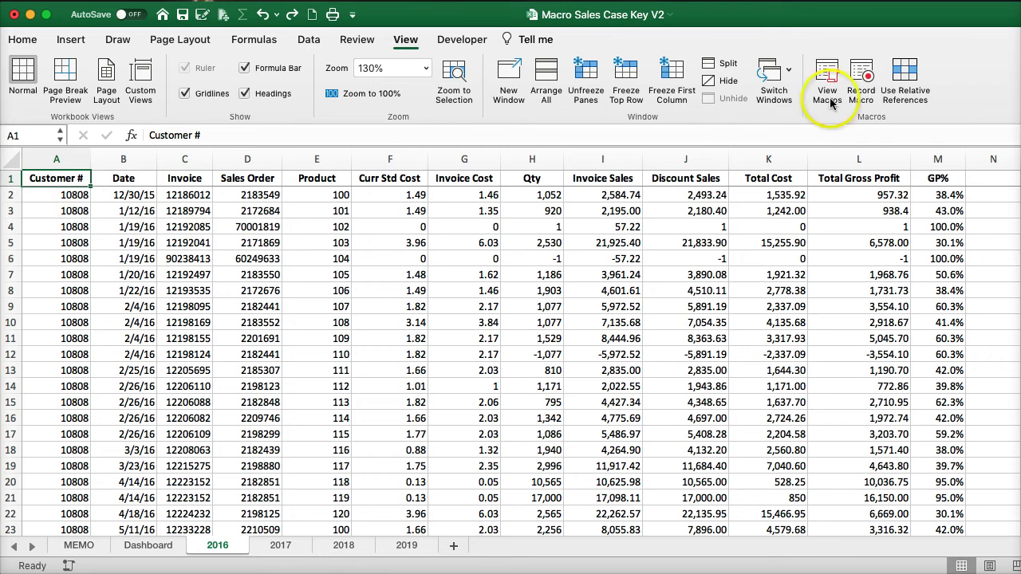
- Start recording a macro stored in This Workbook with the description "Clean Up Yearly Data"
left_click(862, 78)
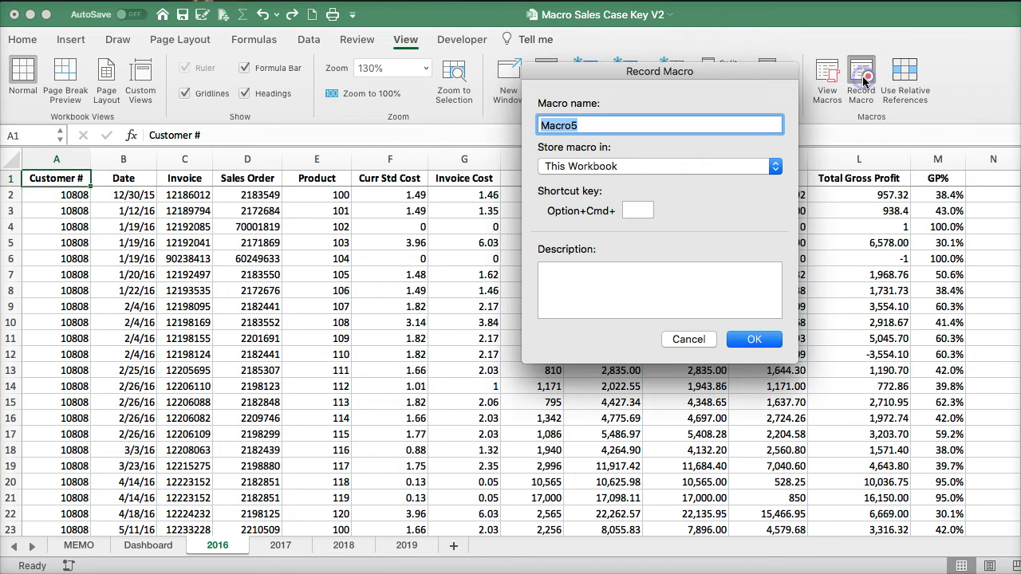
left_click(609, 268)
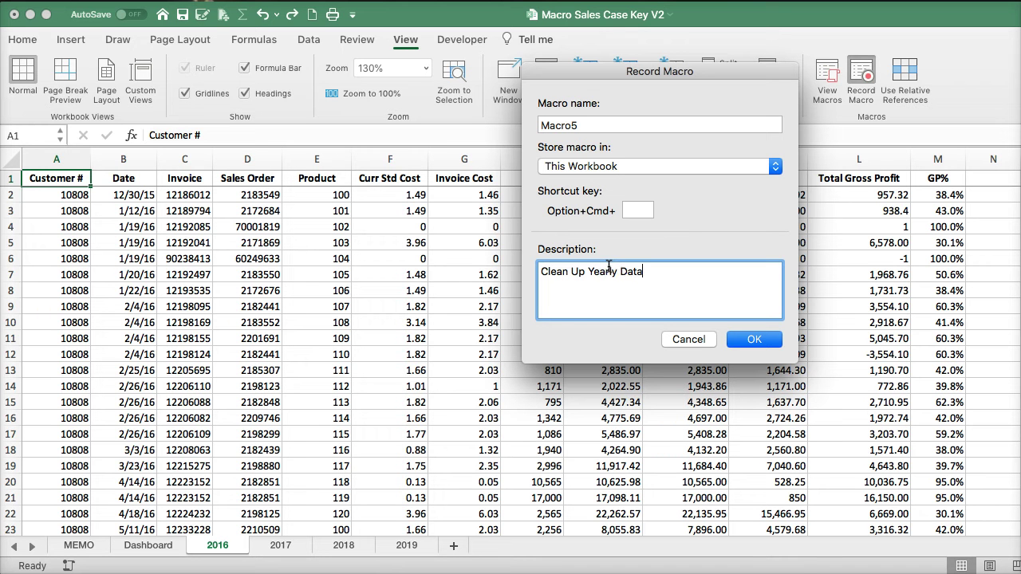
left_click(754, 339)
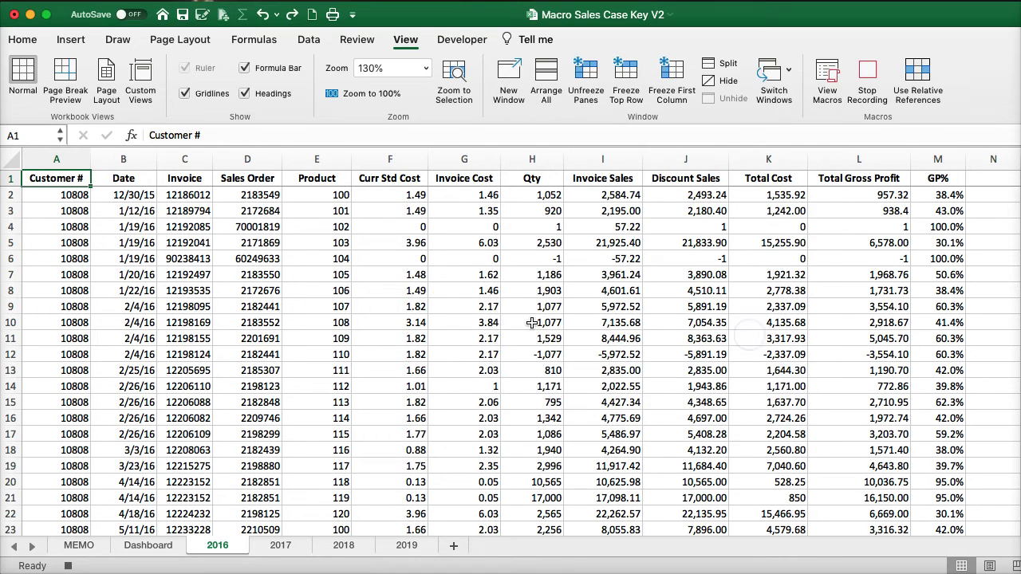
- Delete the Curr Std Cost and Invoice Sales columns from the 2016 worksheet
left_click(390, 160)
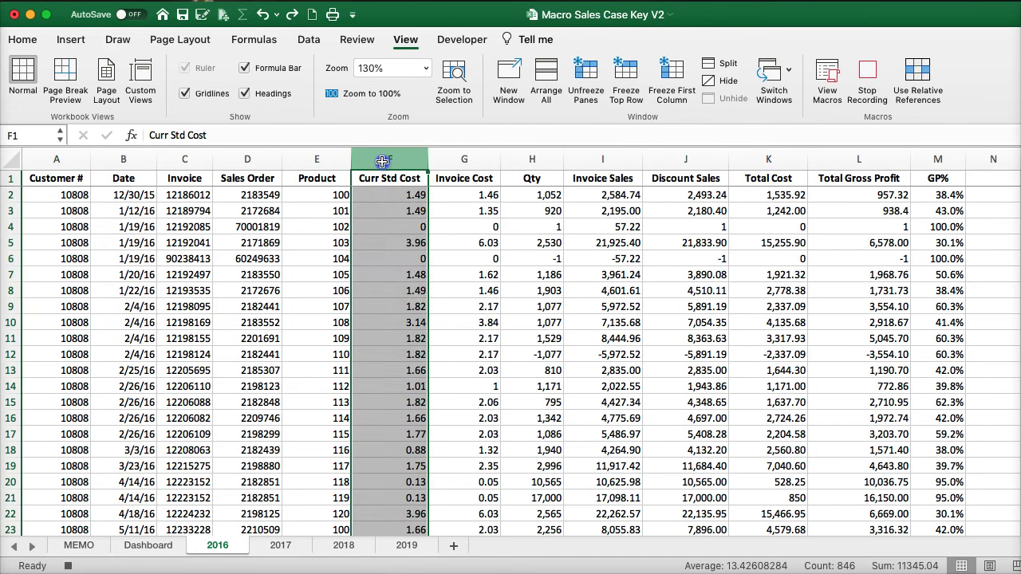
right_click(389, 159)
left_click(416, 254)
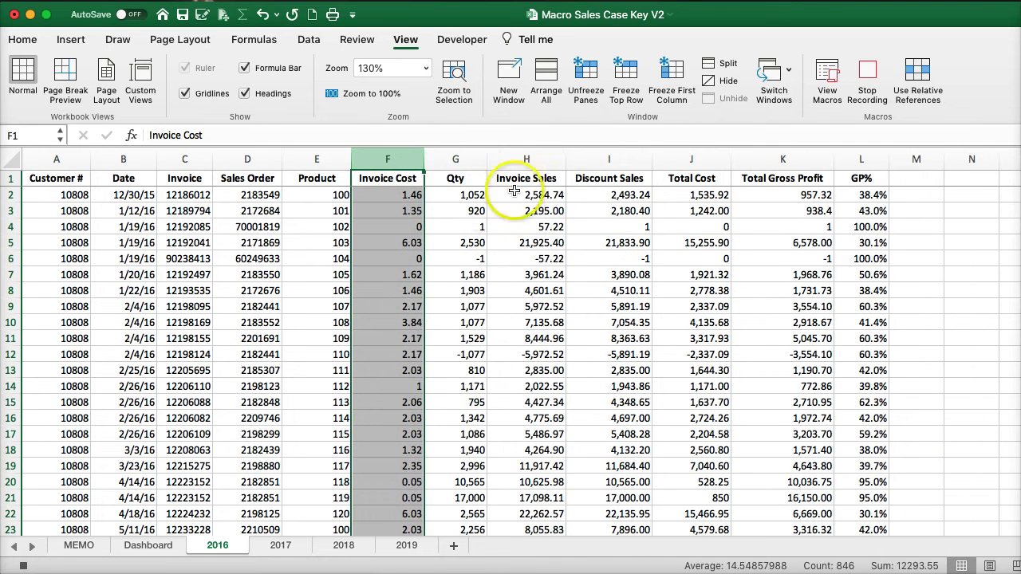
left_click(528, 161)
right_click(515, 160)
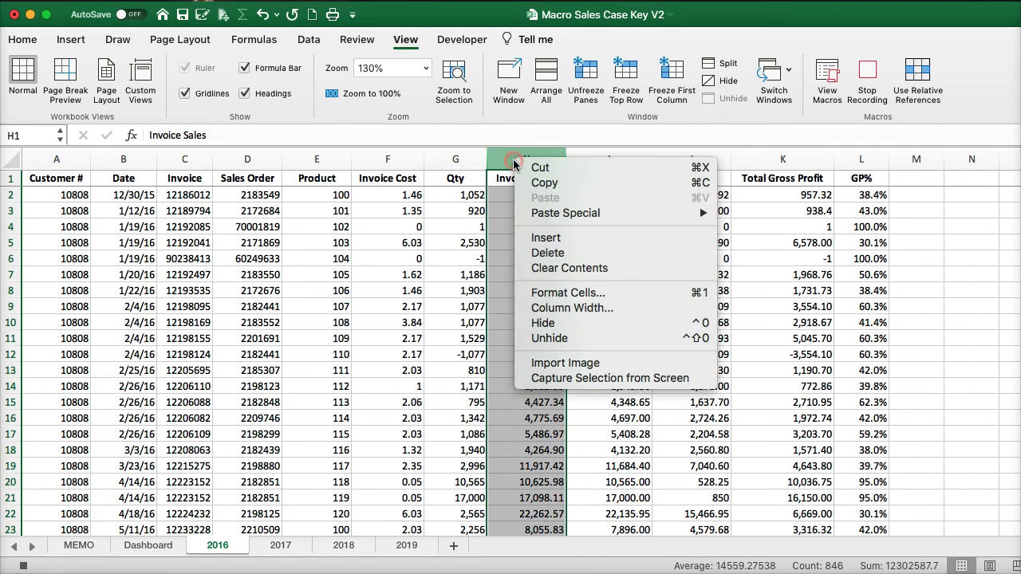
left_click(537, 254)
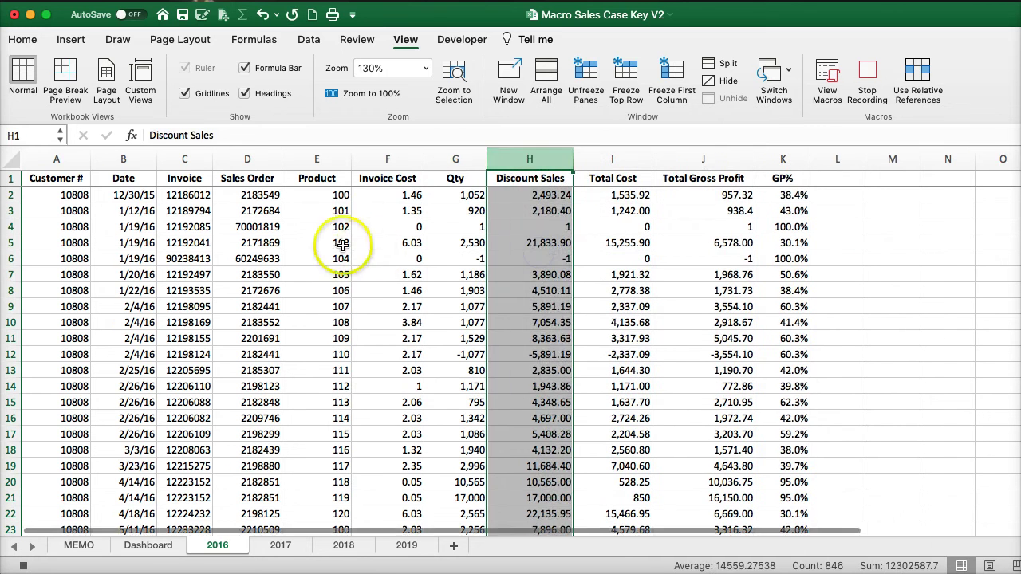
- Freeze the top row of the 2016 worksheet so the headers stay in view
left_click(53, 177)
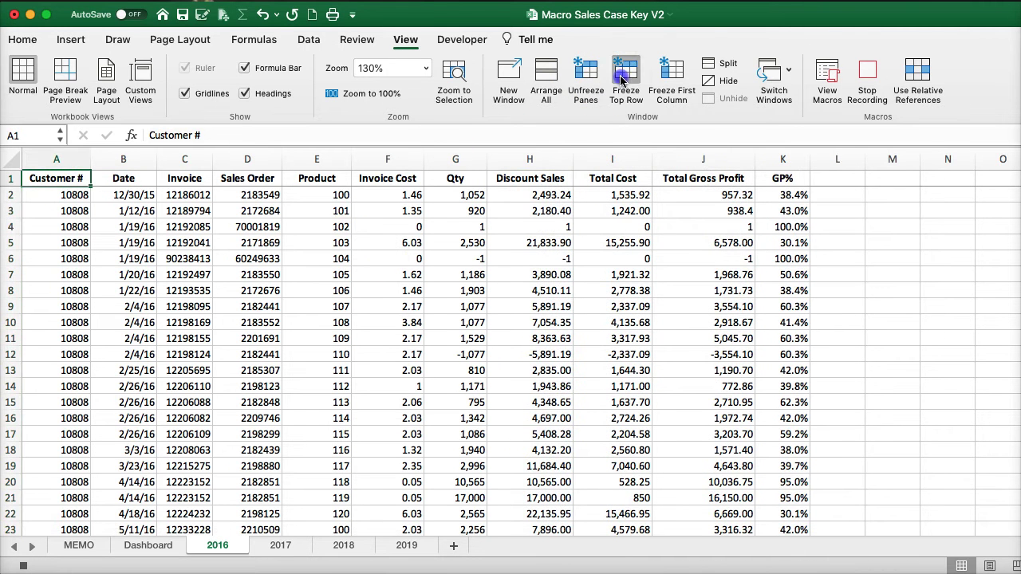
left_click(410, 287)
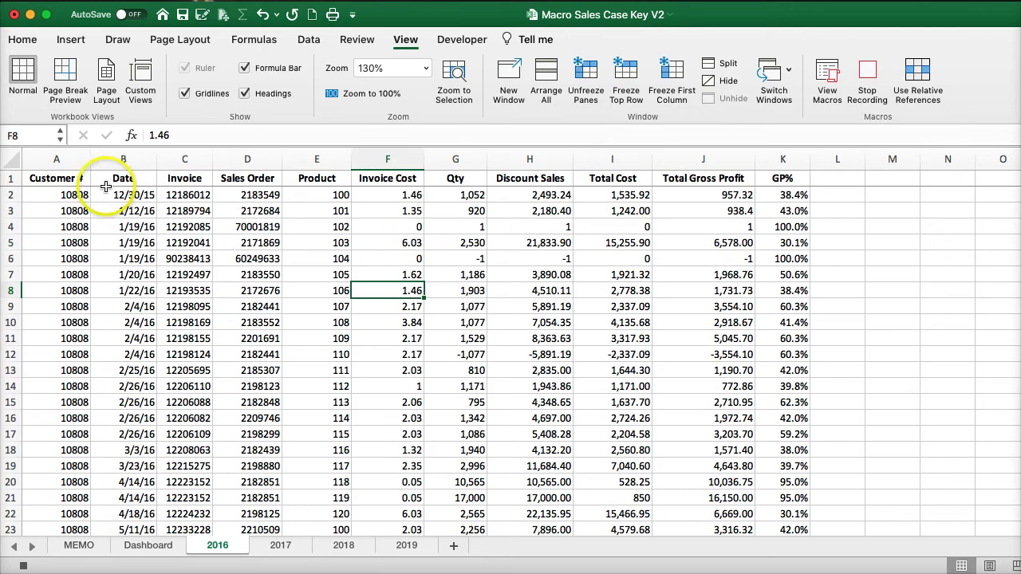
- Sort the whole data table with Sales Order, smallest to largest, as the first sort level
left_click(78, 229)
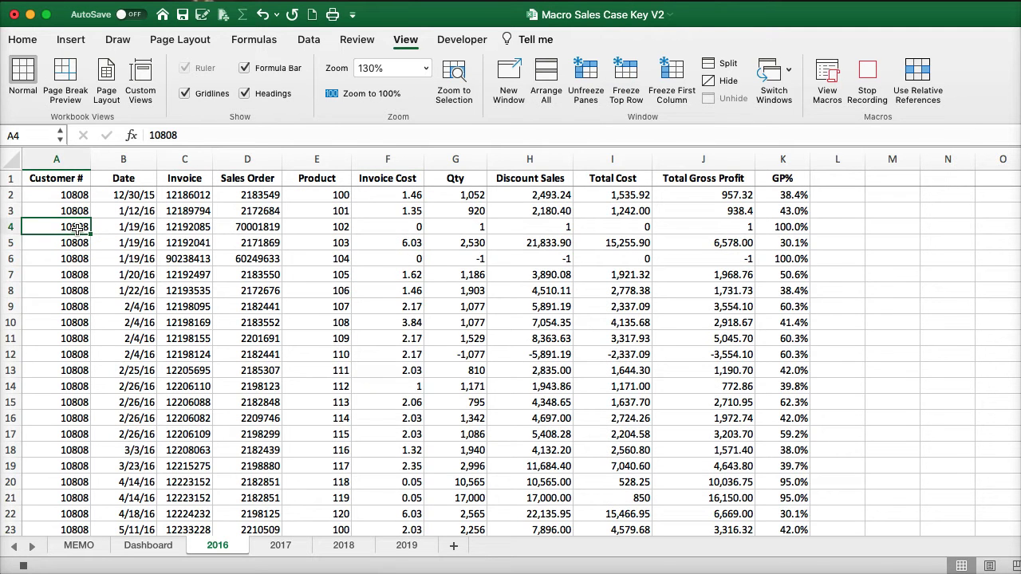
key("super+a")
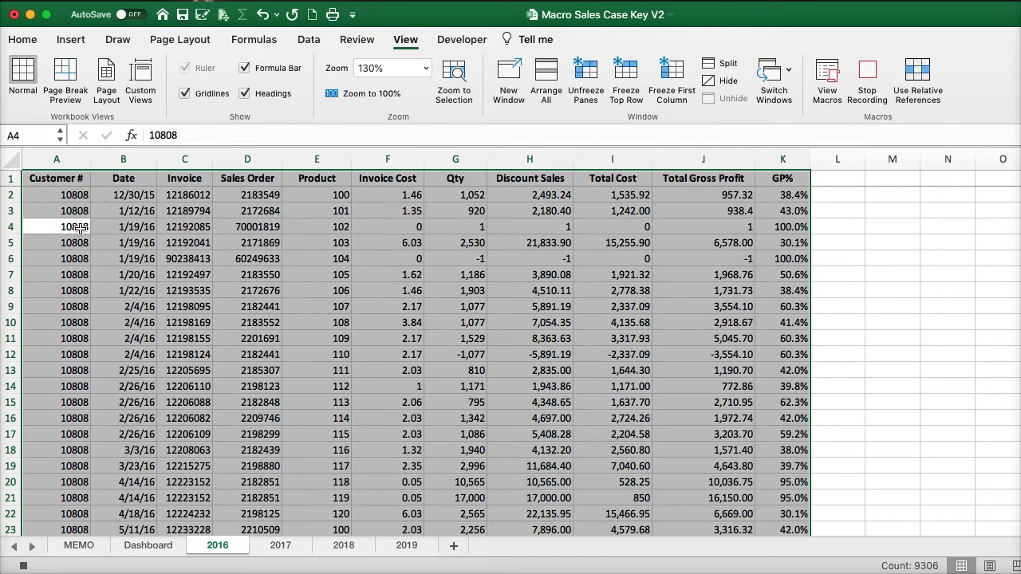
left_click(305, 40)
left_click(451, 76)
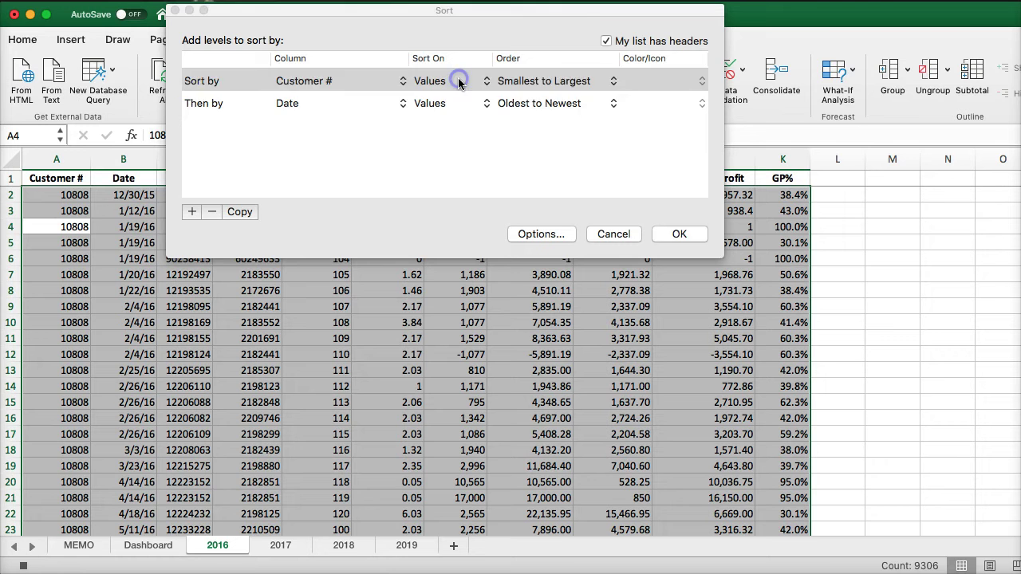
left_click(295, 88)
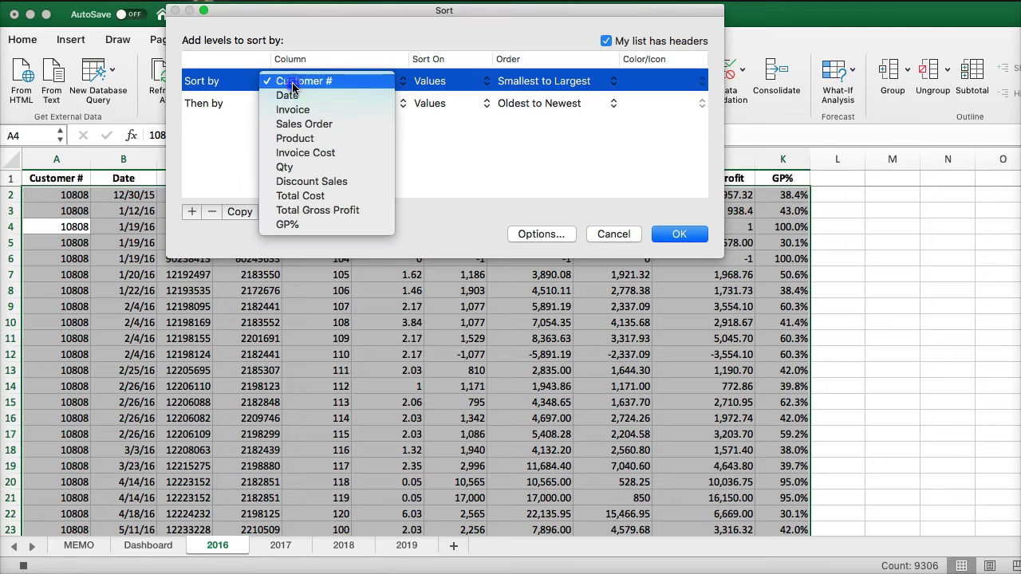
left_click(304, 124)
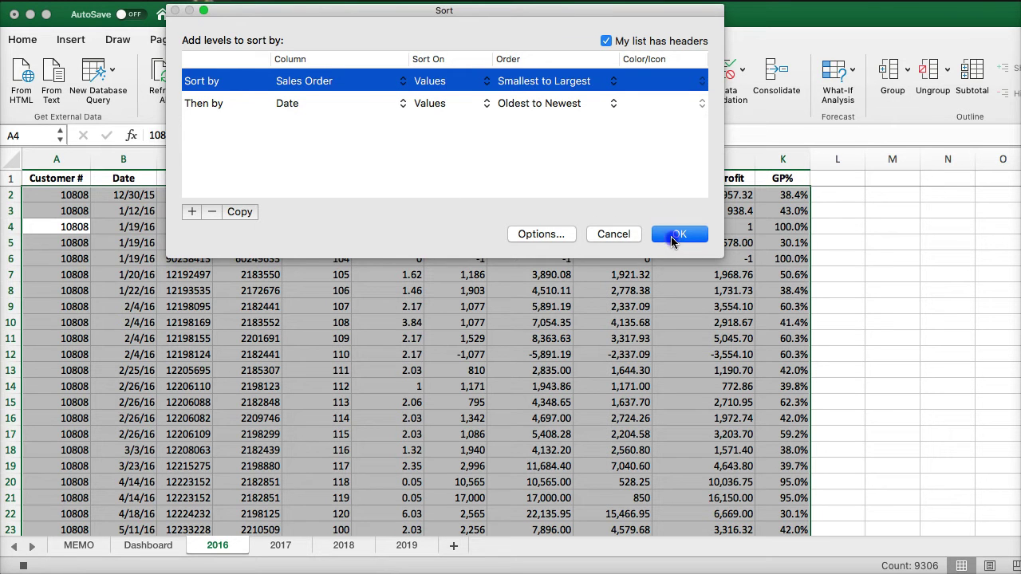
left_click(676, 235)
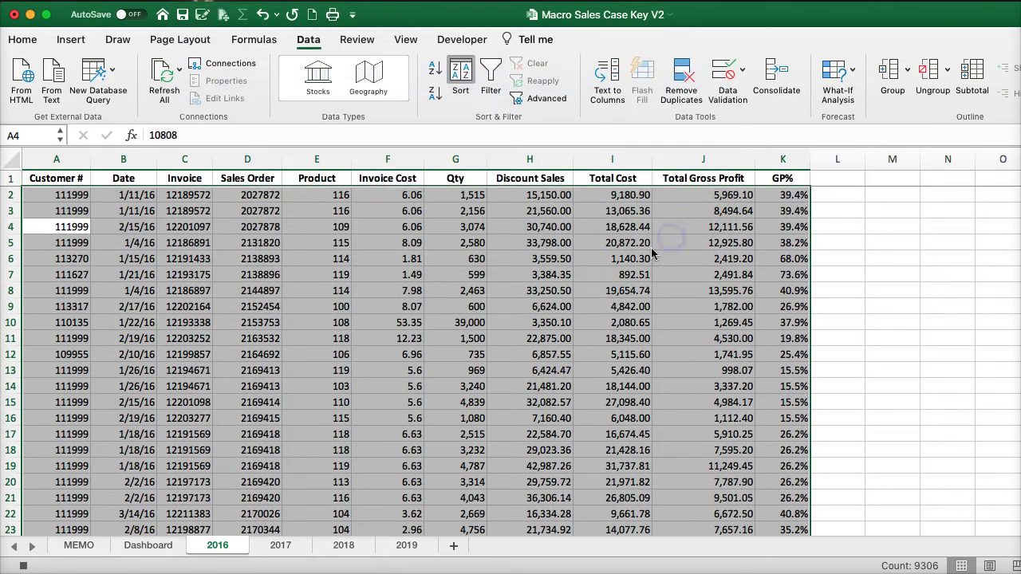
left_click(583, 253)
- Enter the Total Gross Profit formula +H2-I2 in cell J2, subtracting Total Cost from Discount Sales
left_click(671, 195)
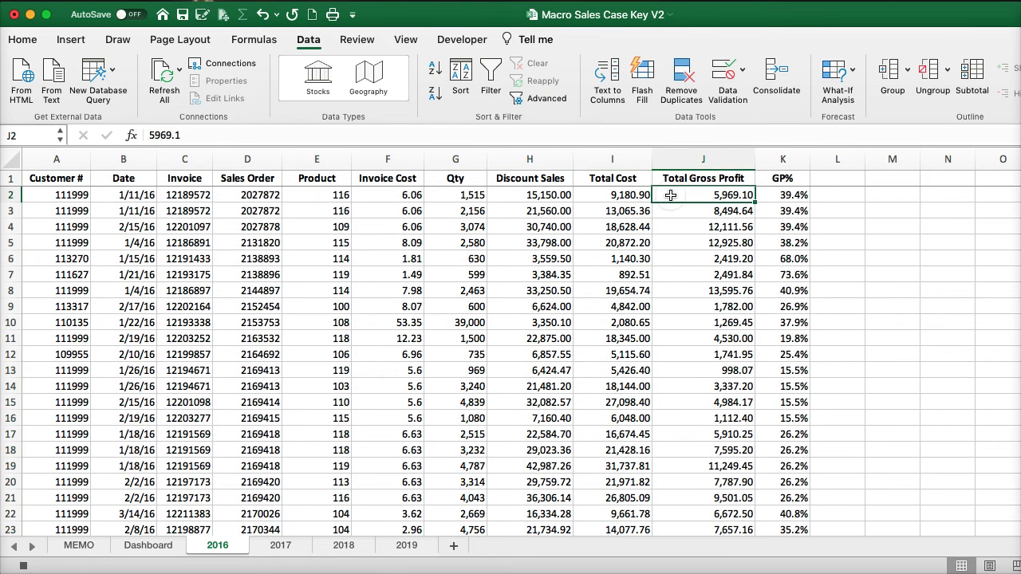
left_click(598, 195)
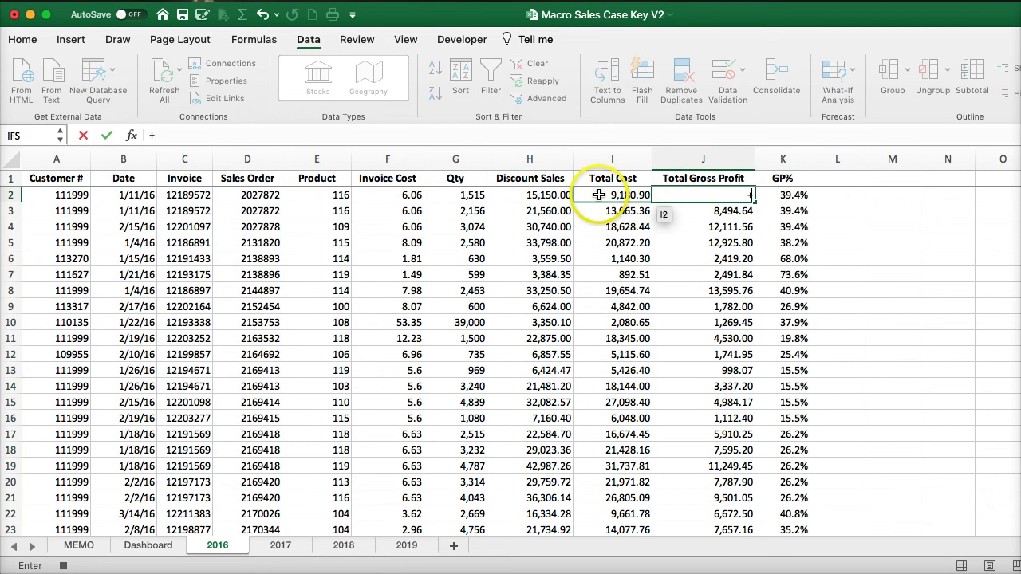
left_click(545, 195)
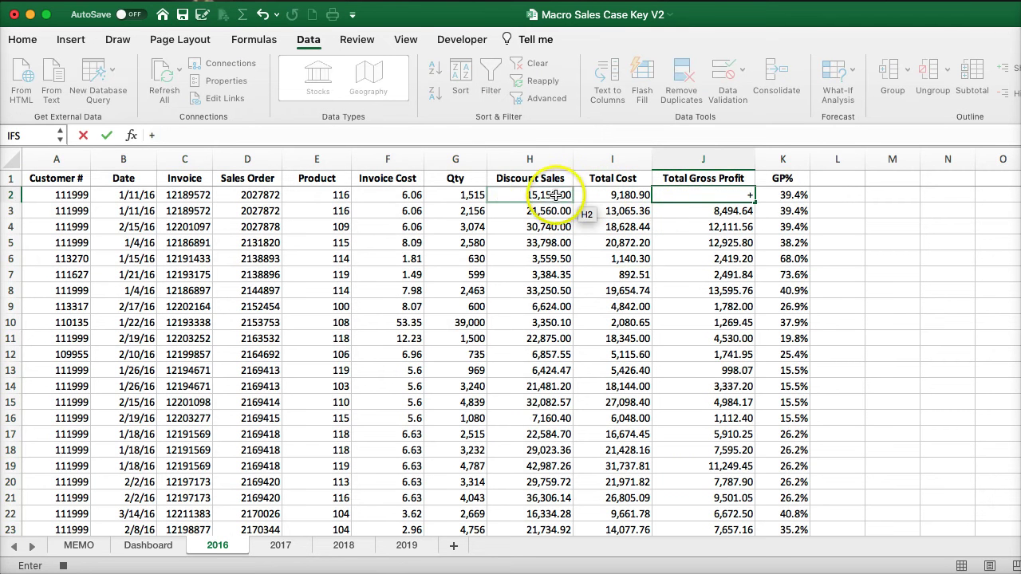
type("-")
left_click(597, 194)
key("Return")
- Enter the GP% formula +J2/H2 in cell K2, dividing Total Gross Profit by Discount Sales
left_click(776, 197)
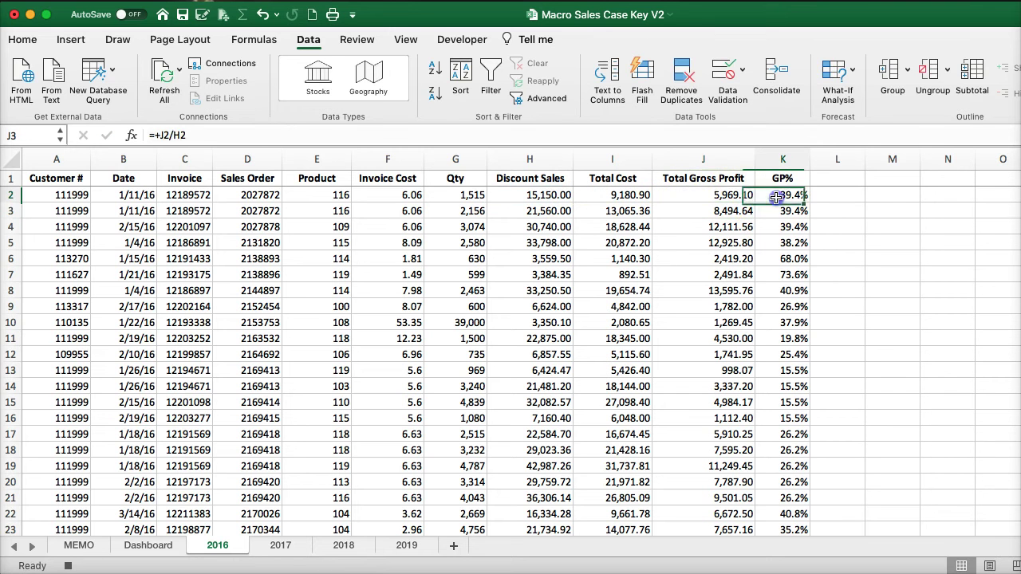
type("+")
left_click(714, 195)
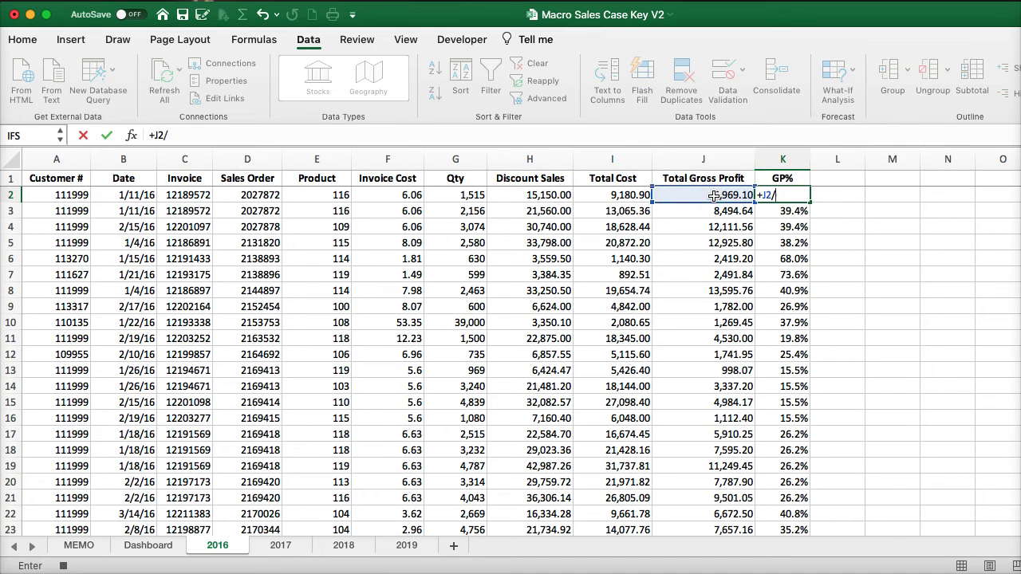
type("/")
left_click(535, 196)
key("Return")
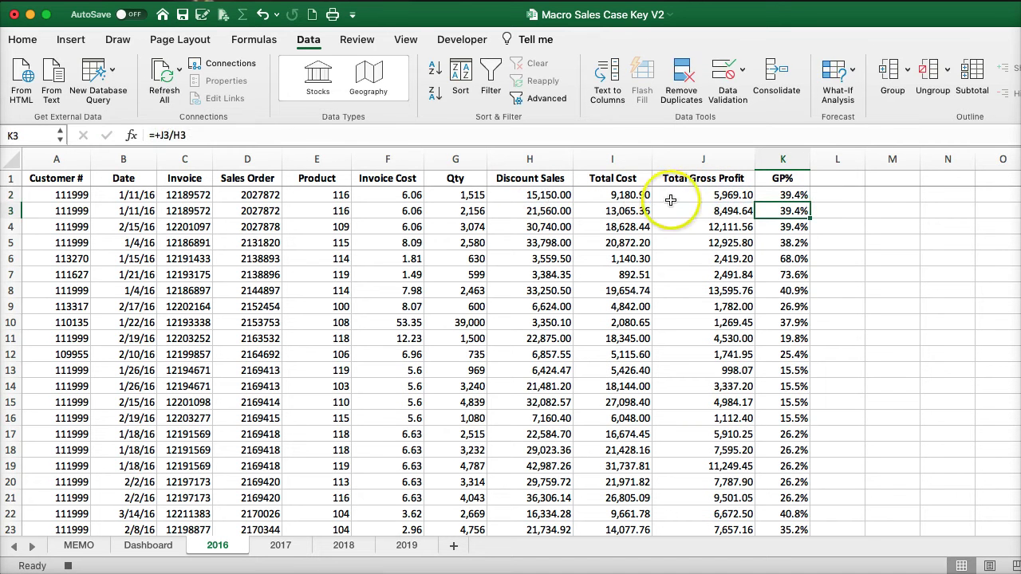
- Copy the formulas in J2:K2 down through row 846 of the Total Gross Profit and GP% columns
left_click(691, 195)
key("shift+Right")
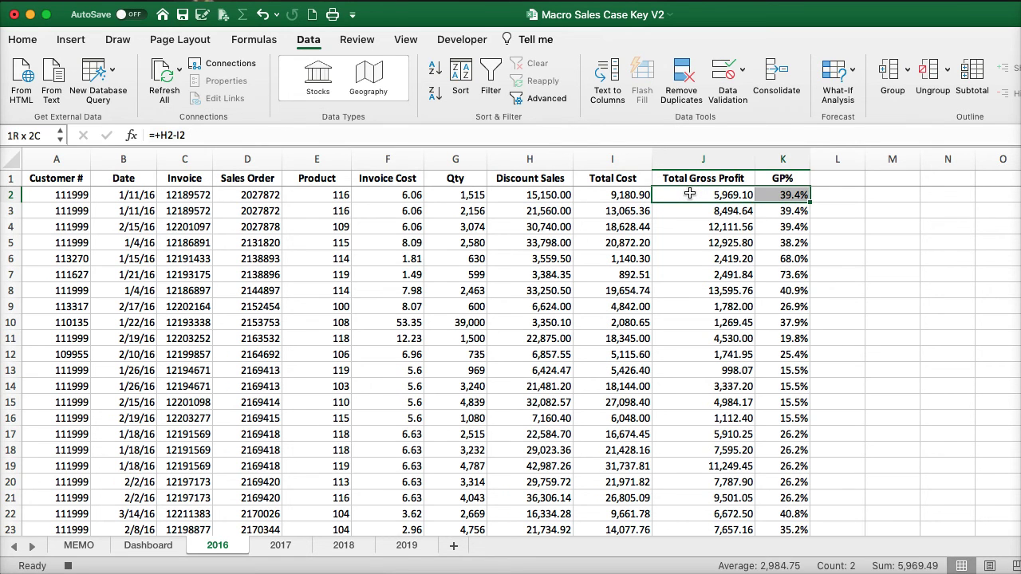
key("Down")
key("ctrl+shift+Down")
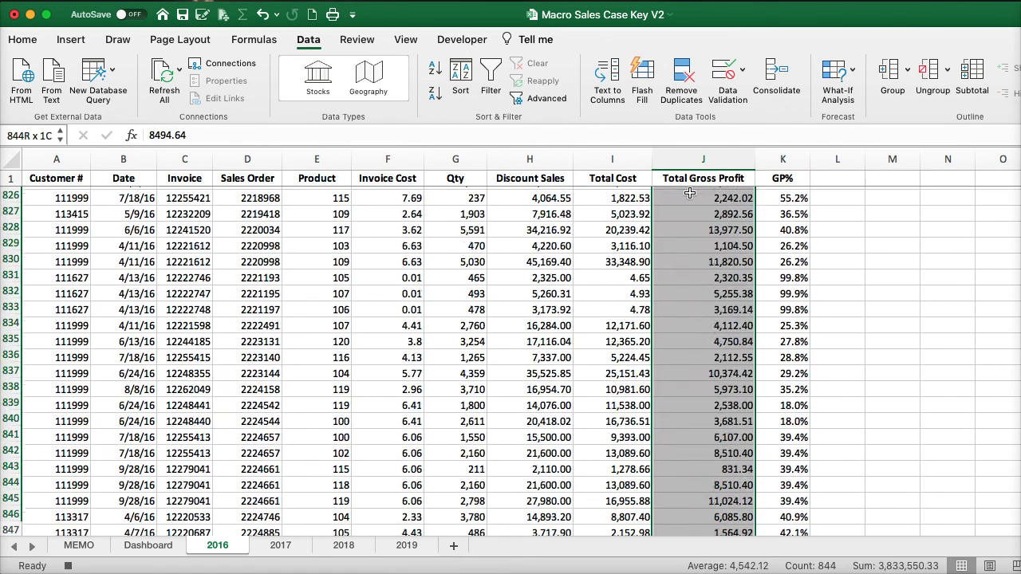
key("ctrl+v")
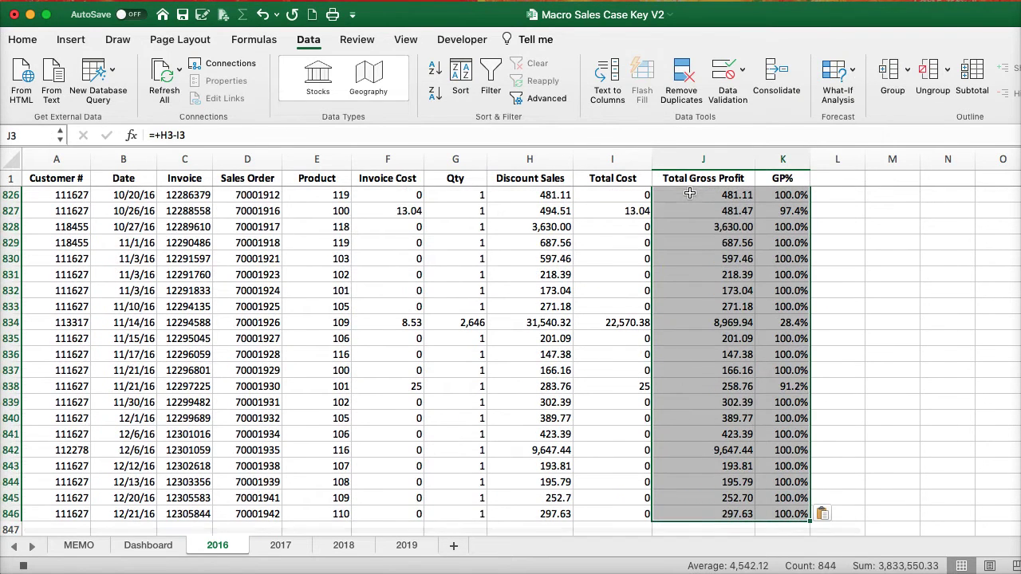
key("ctrl+Up")
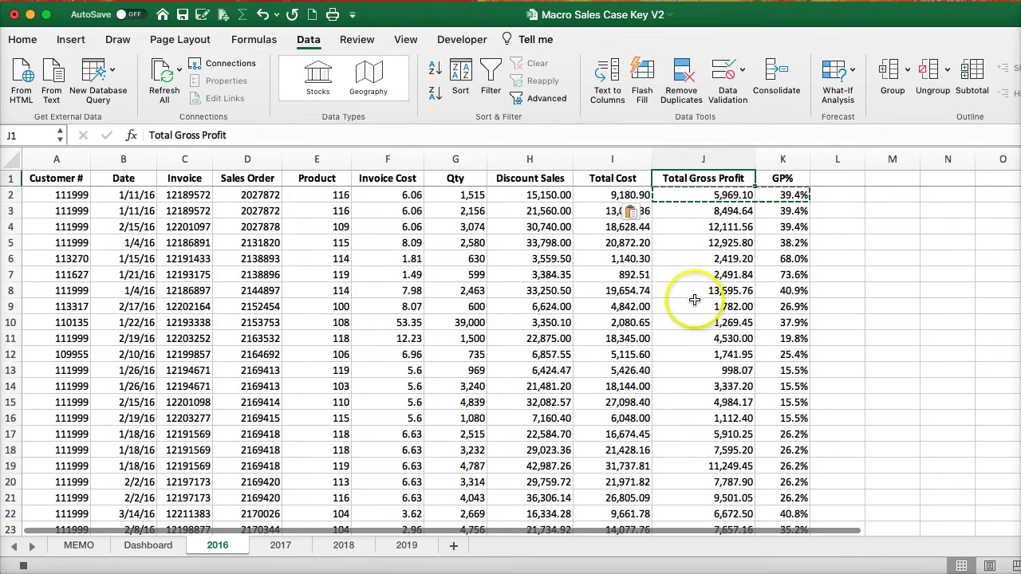
left_click(695, 297)
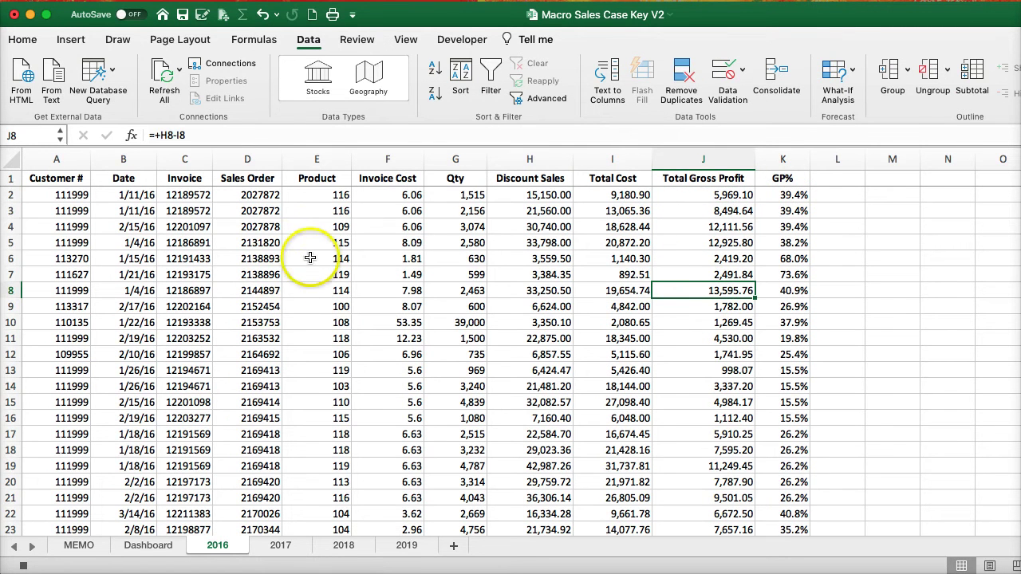
- Insert a blank row 2 between the headers and the first data row
left_click(9, 195)
right_click(9, 195)
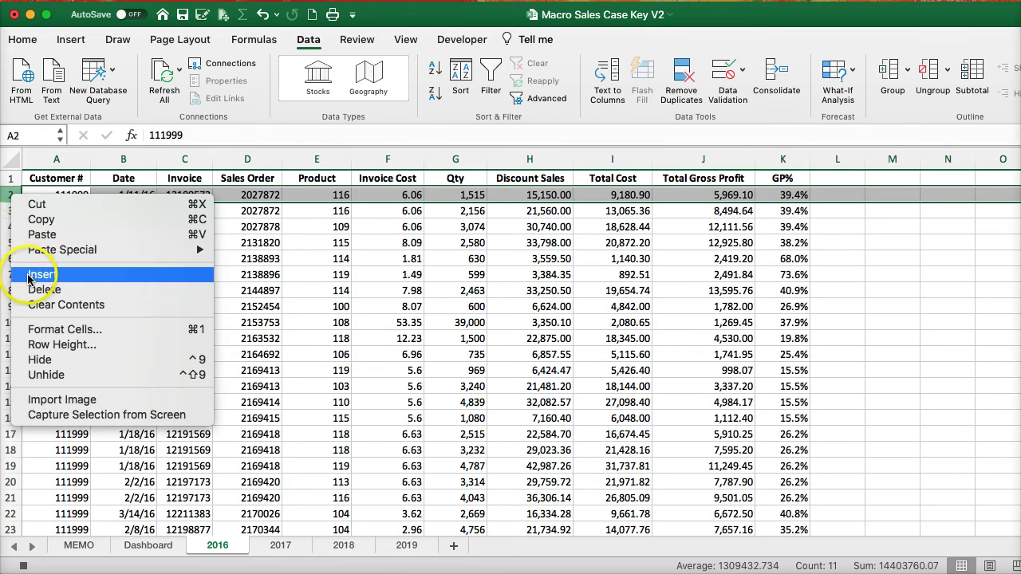
left_click(29, 274)
left_click(530, 274)
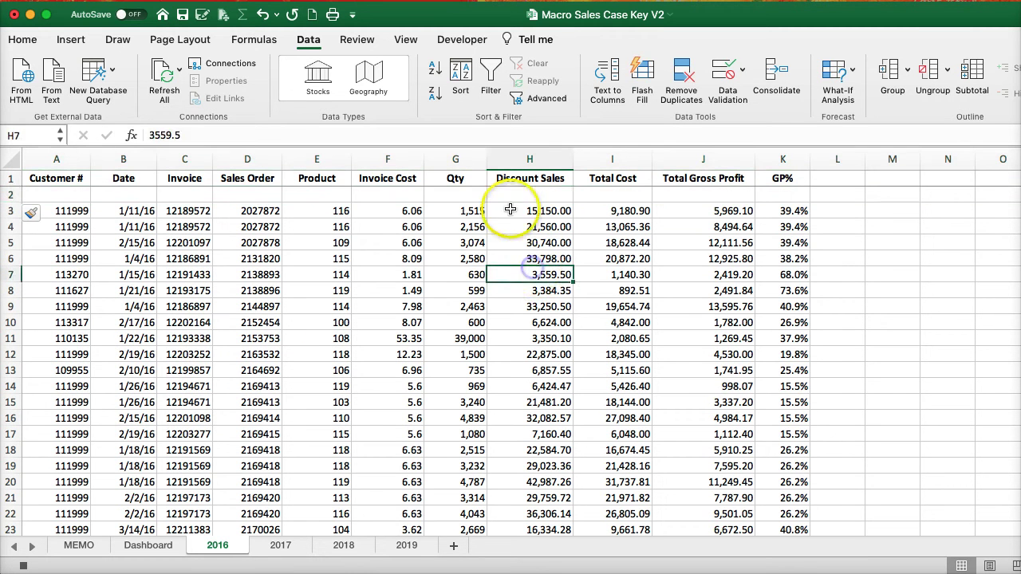
- Total the Qty column in G2 with =SUM(G3:G847) and copy the formula across through the Total Gross Profit column in J2
left_click(510, 196)
left_click(454, 191)
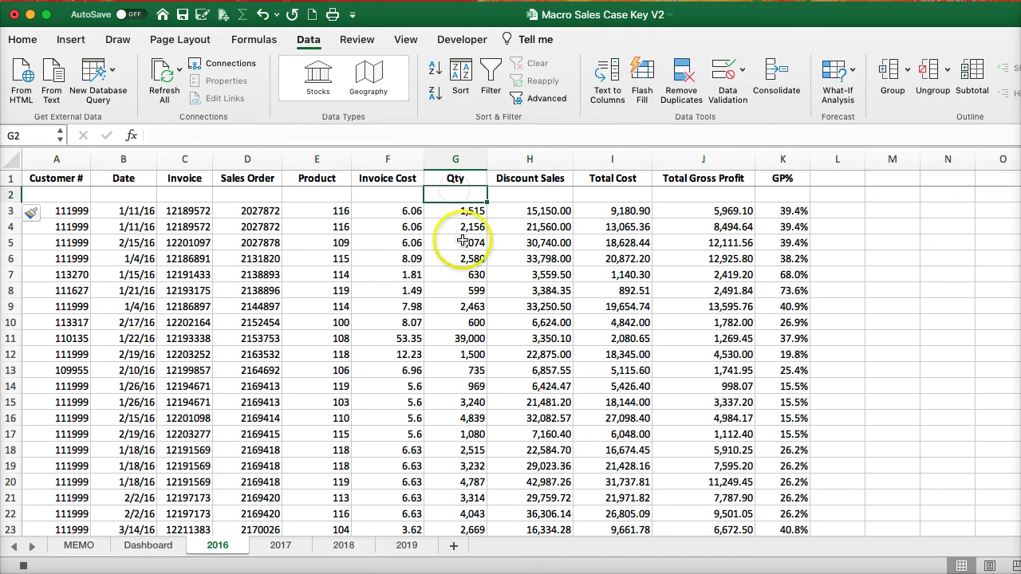
type("=S")
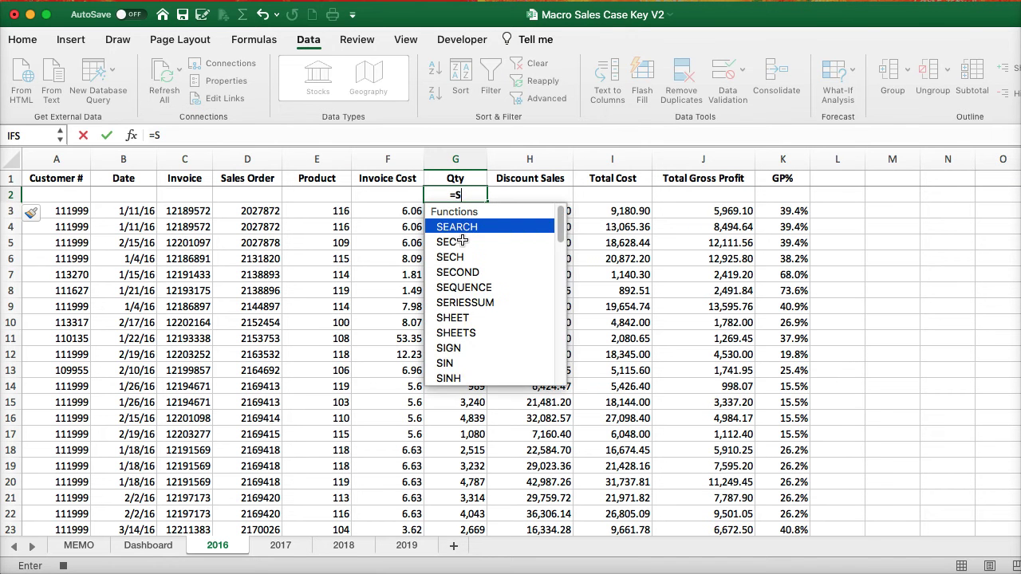
type("um")
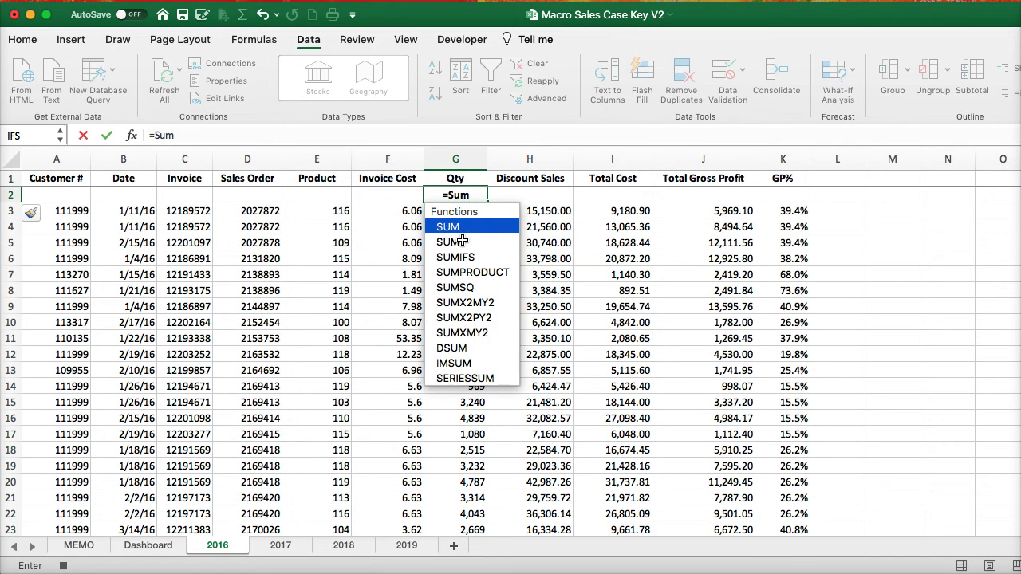
type("(")
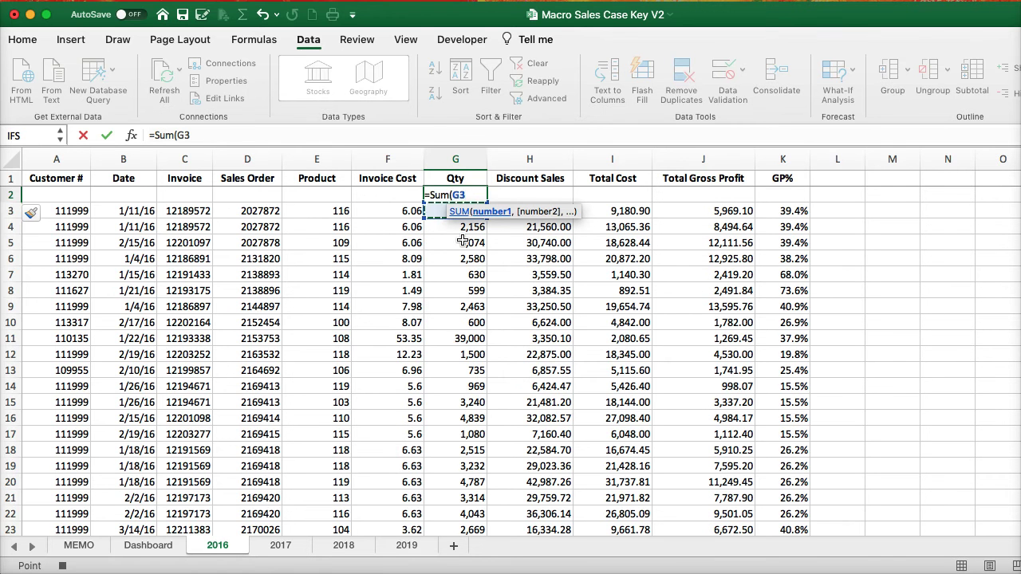
key("ctrl+shift+Down")
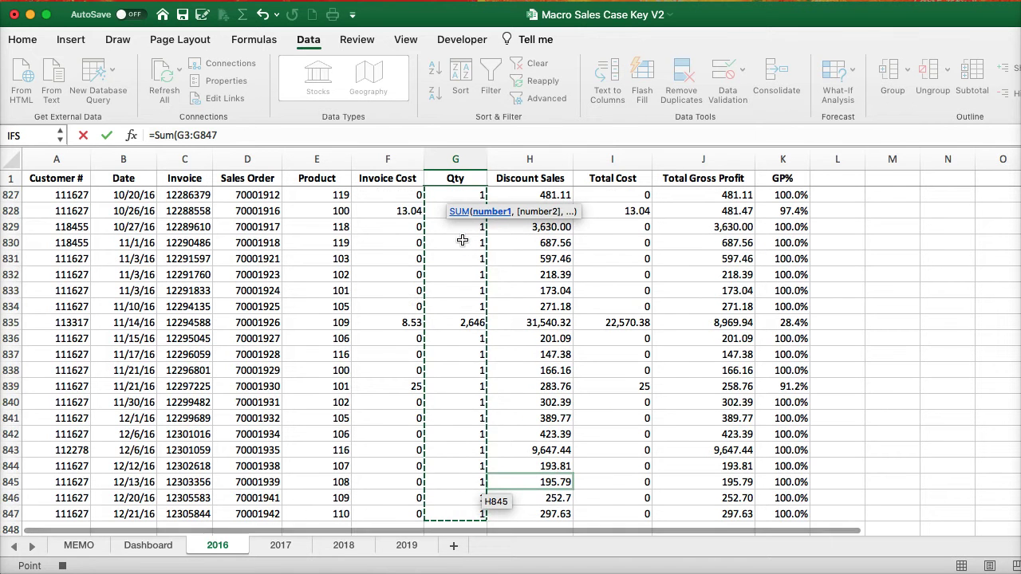
scroll(470, 255, "up", 3)
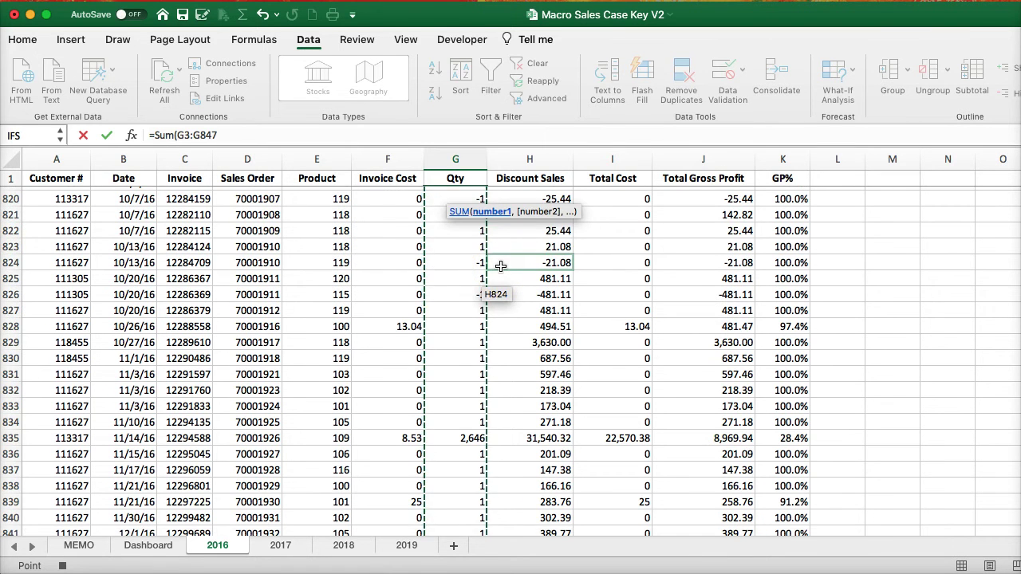
key("Return")
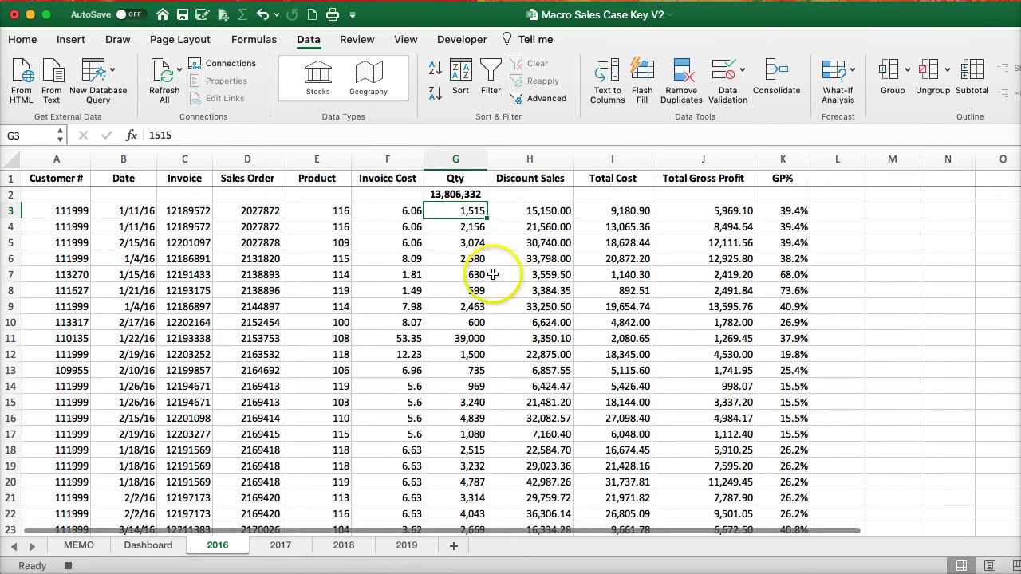
left_click(467, 194)
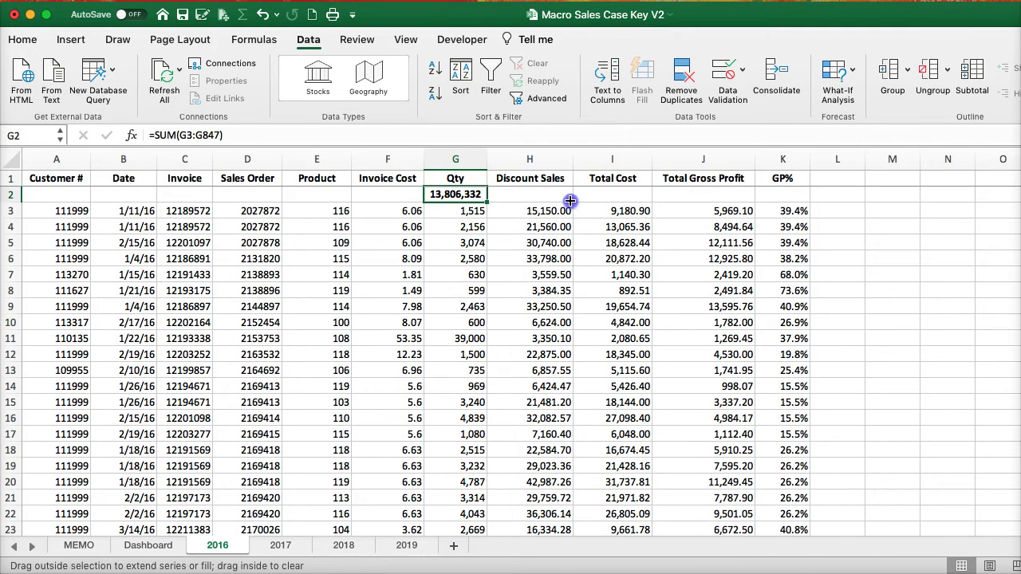
left_click_drag(730, 199, 746, 194)
- Enter the overall GP% formula +J2/H2 in cell K2 and format the cell as a percentage
left_click(772, 196)
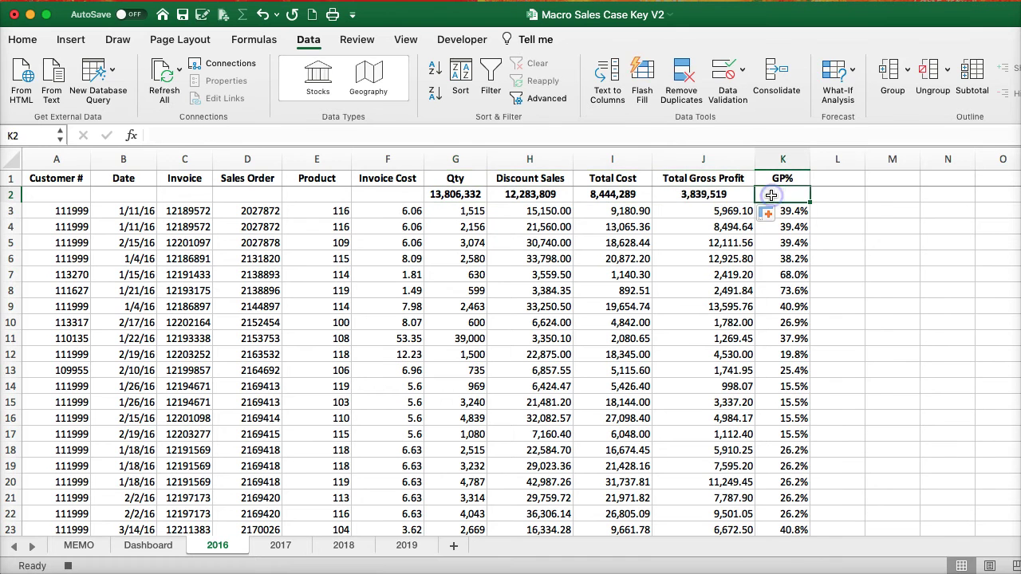
type("+")
left_click(705, 193)
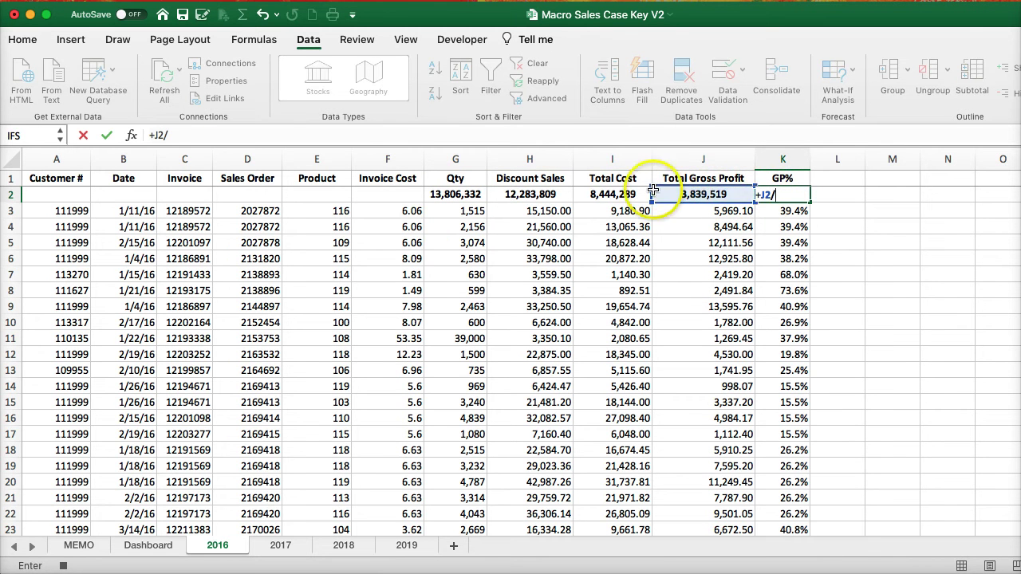
type("/")
left_click(530, 194)
key("Return")
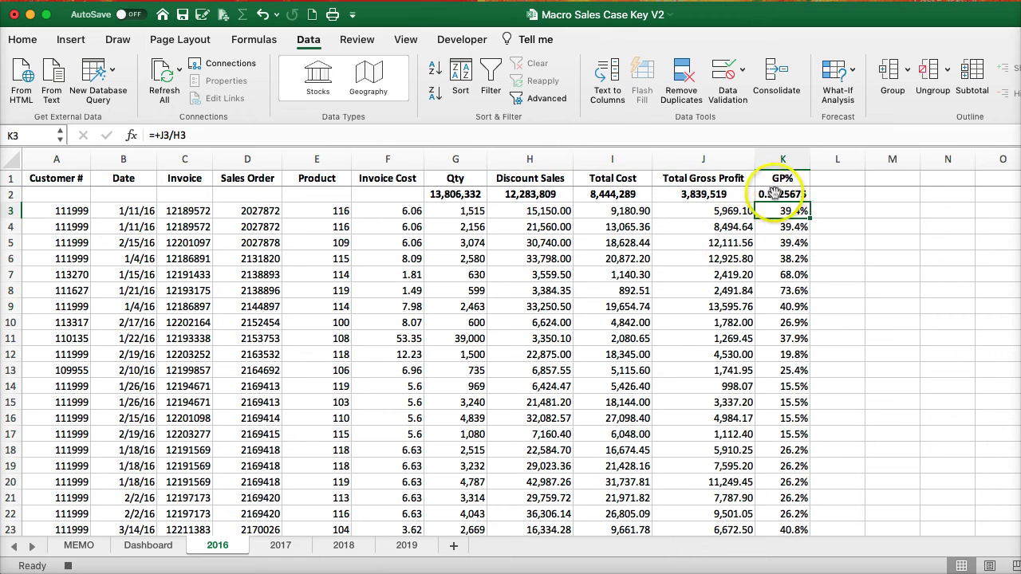
left_click(23, 39)
left_click(521, 94)
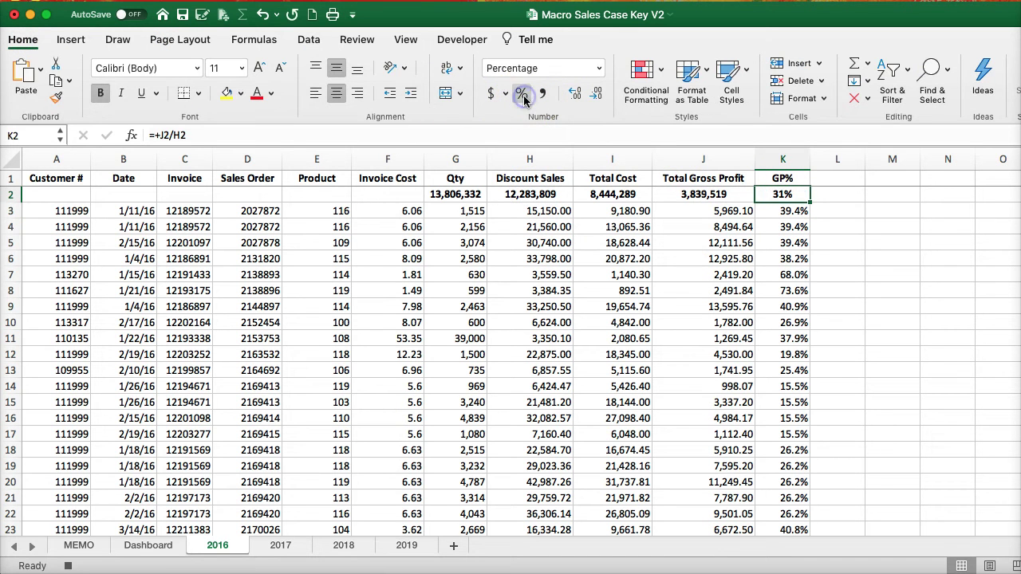
left_click(564, 312)
- Apply a Top and Double Bottom Border to the totals in G2:K2
left_click_drag(456, 193, 778, 199)
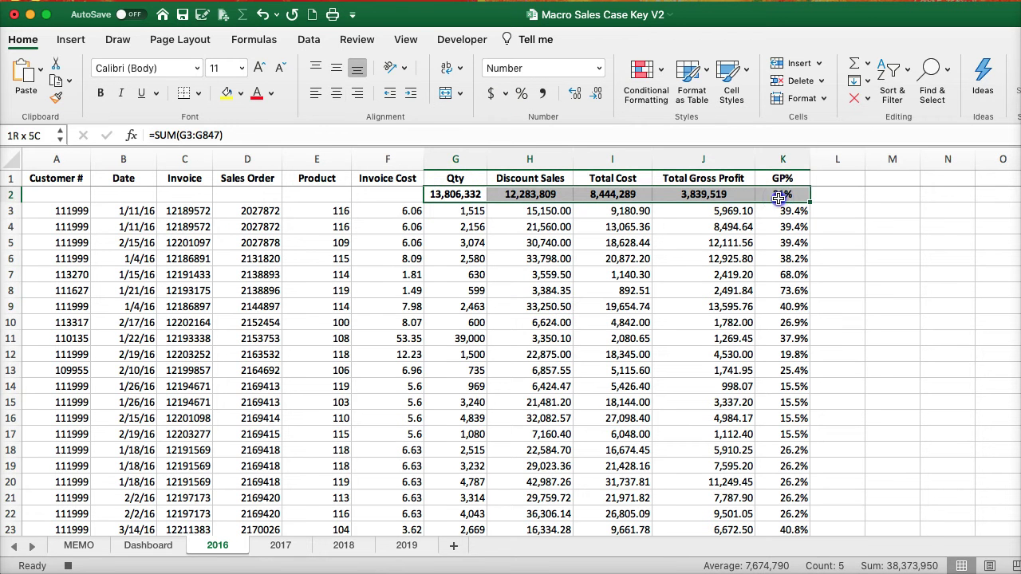
left_click(198, 94)
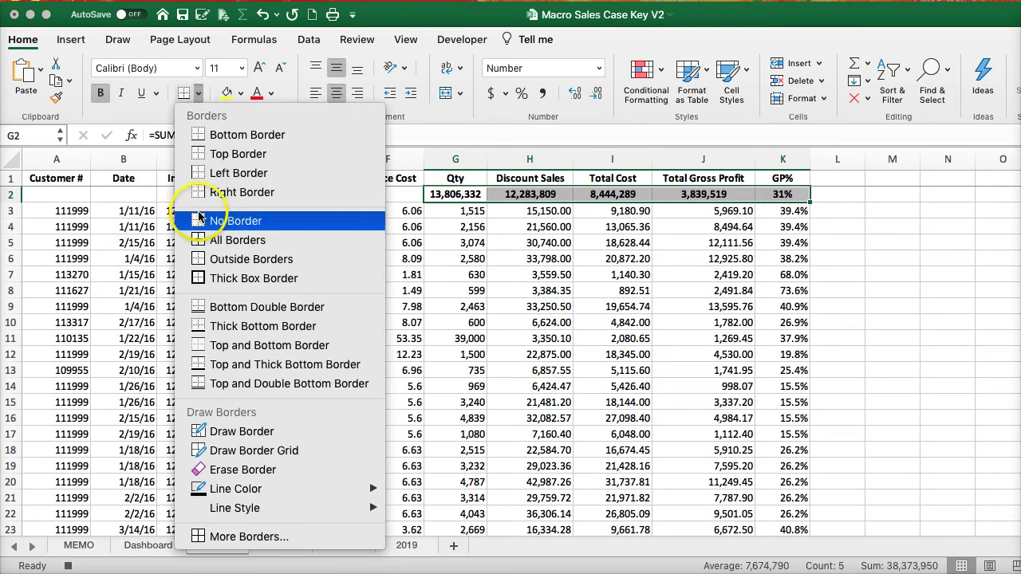
left_click(199, 384)
left_click(403, 340)
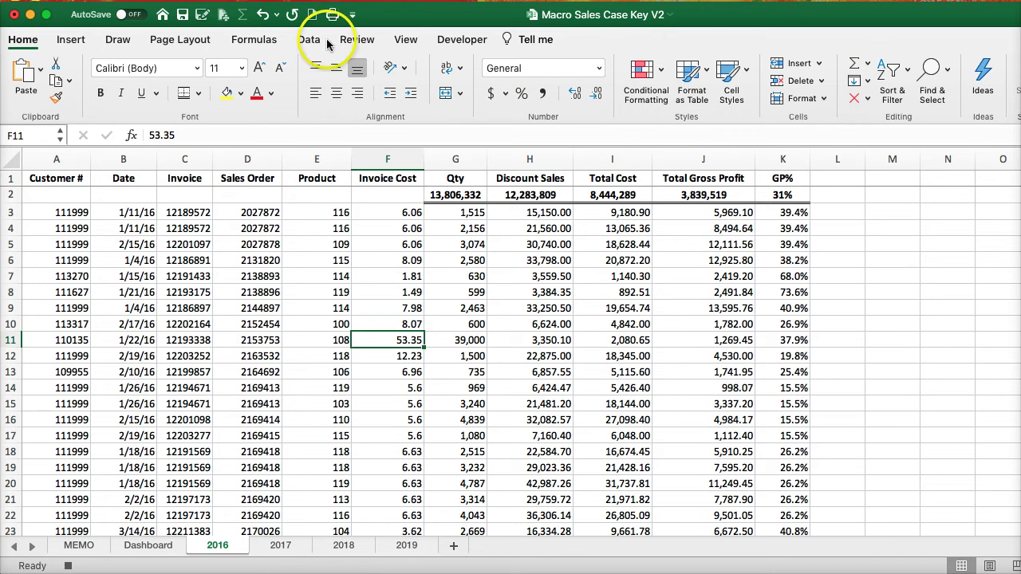
- Stop recording the macro
left_click(404, 39)
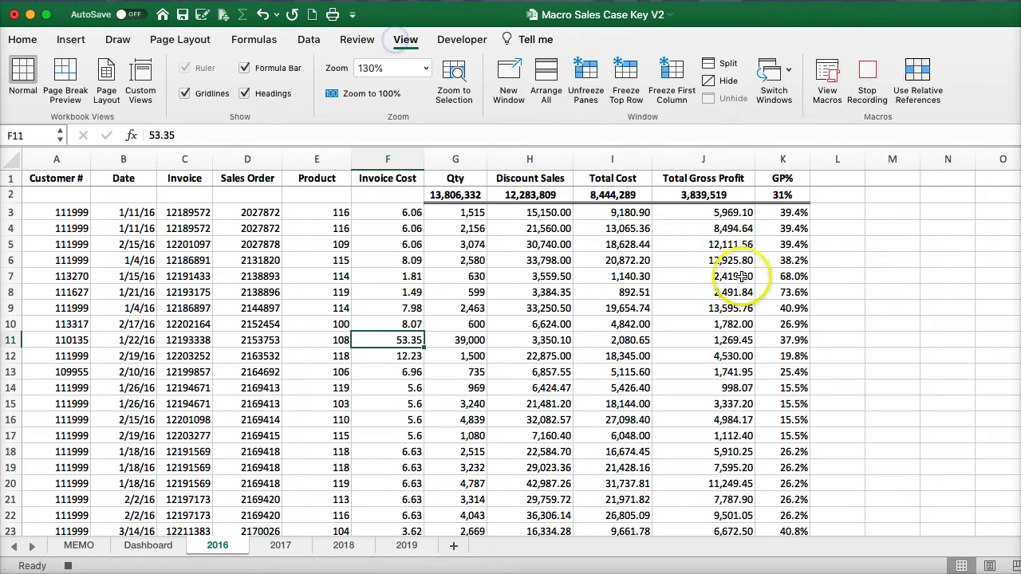
left_click(870, 75)
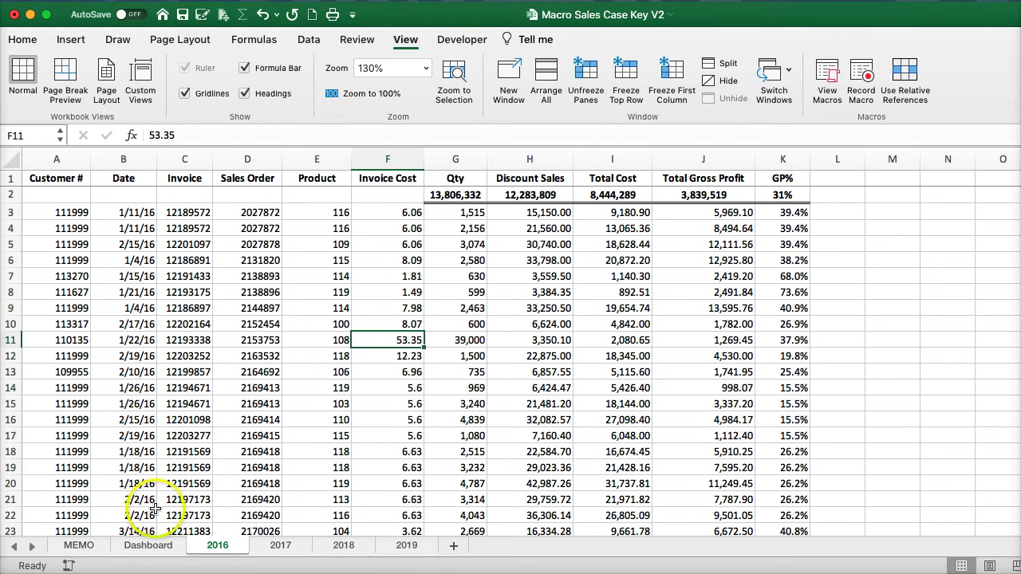
- Review the cleanup tasks on the MEMO worksheet against the 2016 worksheet, and open the 2017 worksheet
left_click(79, 546)
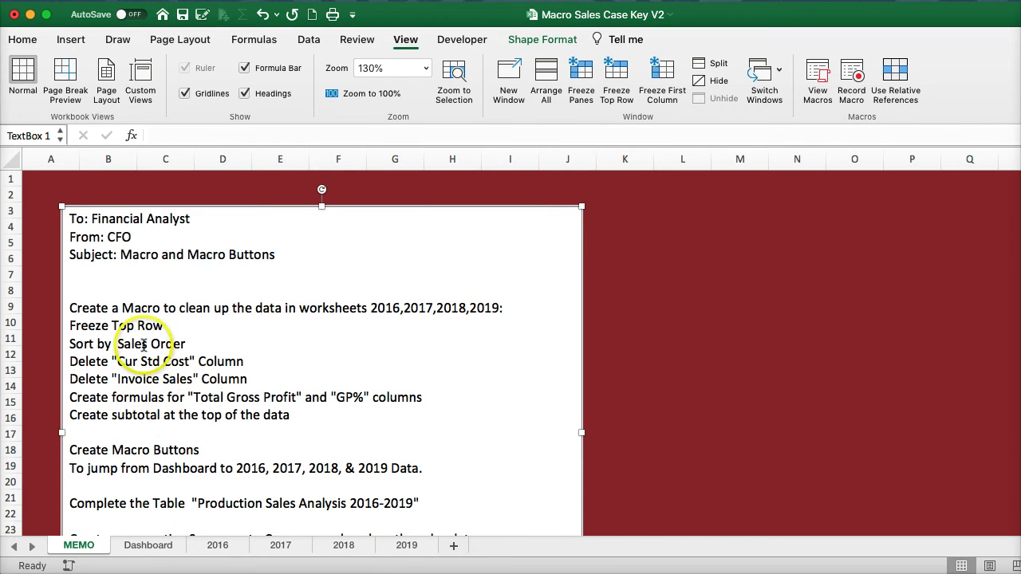
left_click(201, 548)
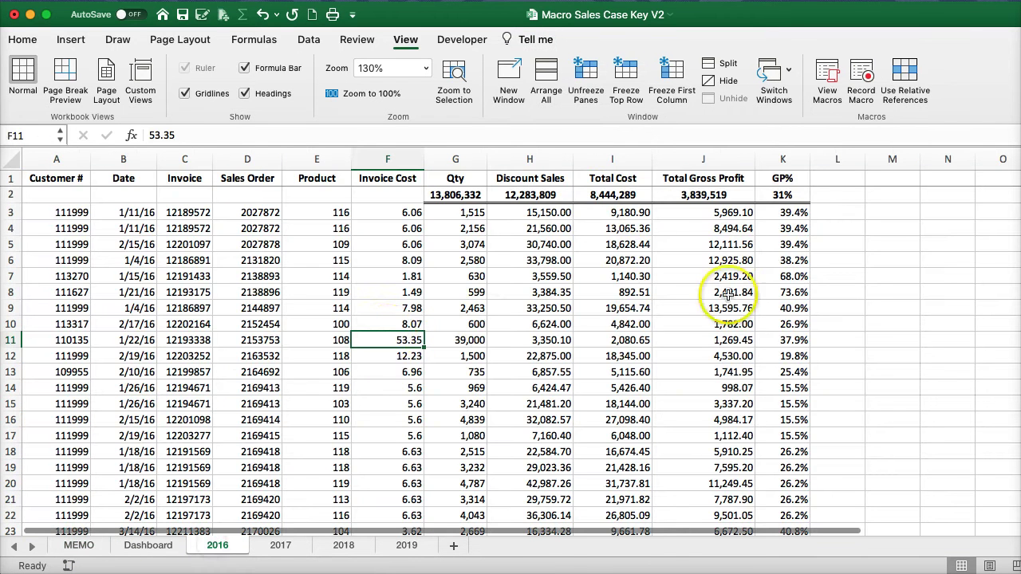
left_click(279, 546)
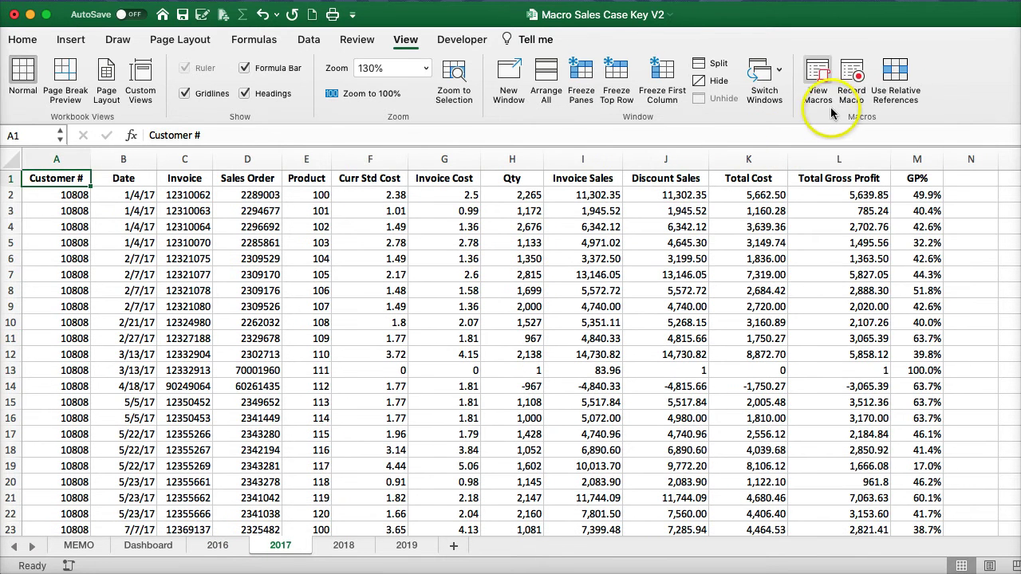
- Save the workbook in Downloads as Macro Sales Case Key V2 in a macro-enabled file format
left_click(182, 15)
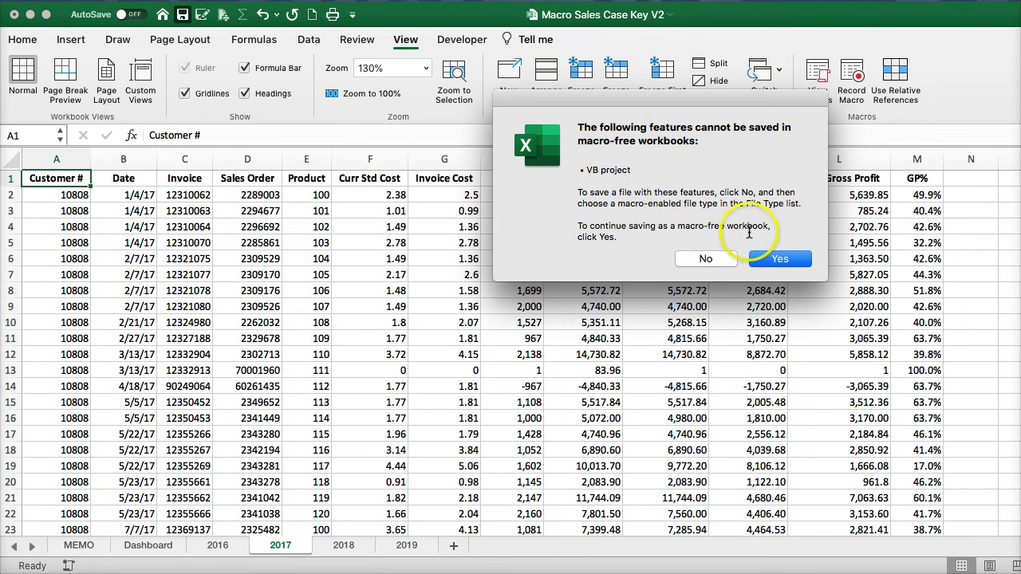
left_click(781, 261)
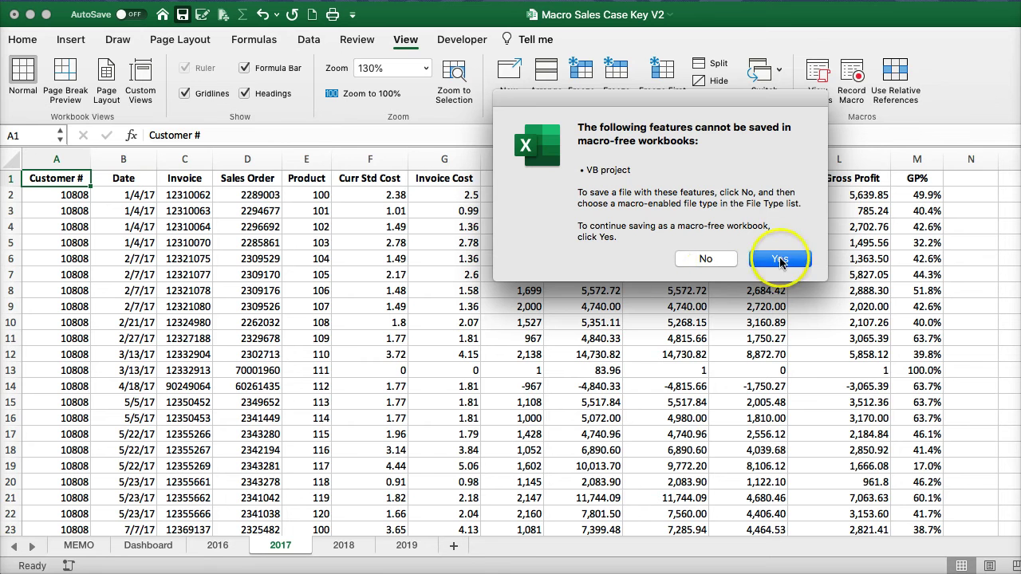
left_click(694, 259)
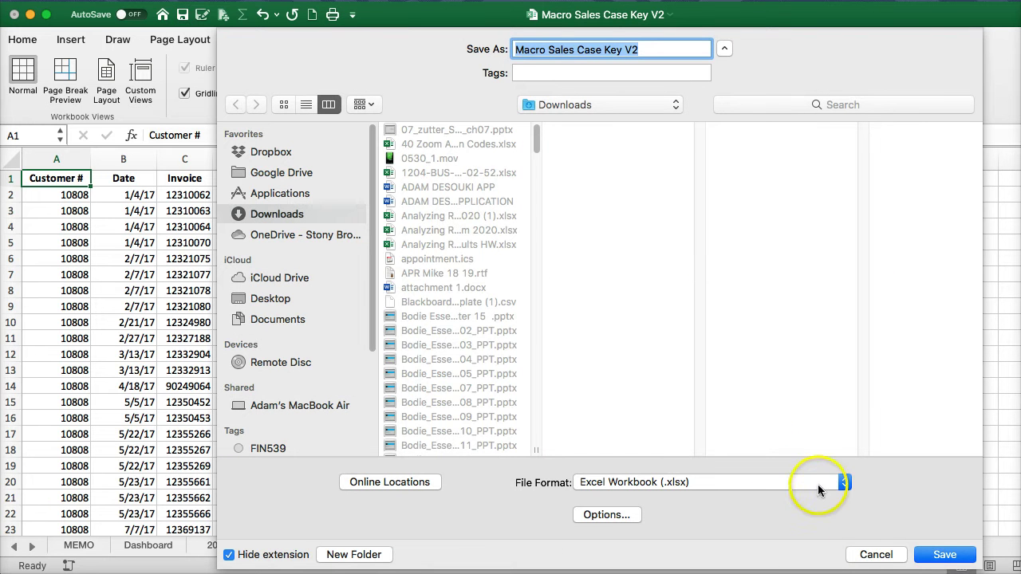
left_click(842, 483)
left_click(801, 536)
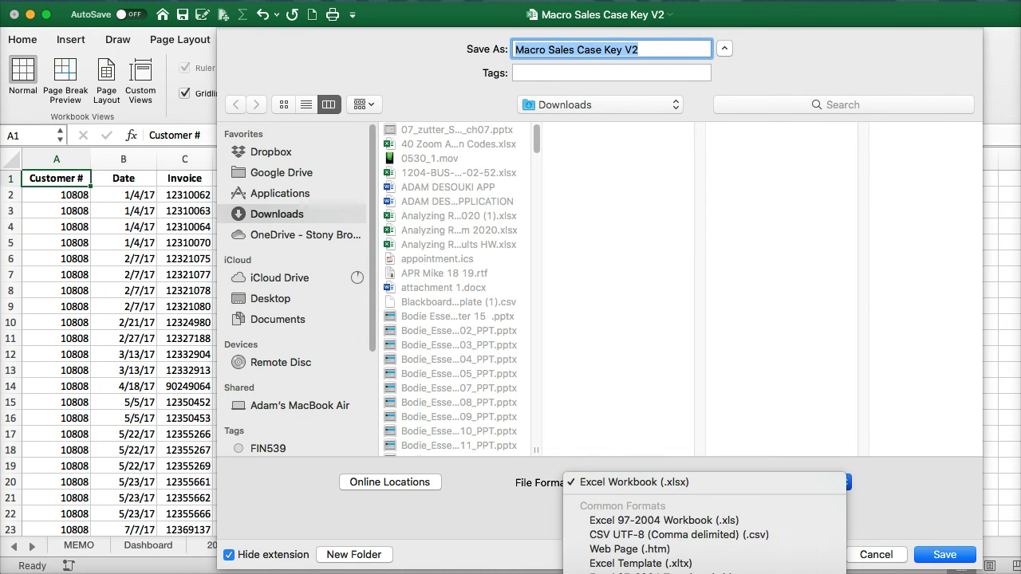
left_click(703, 571)
left_click(944, 555)
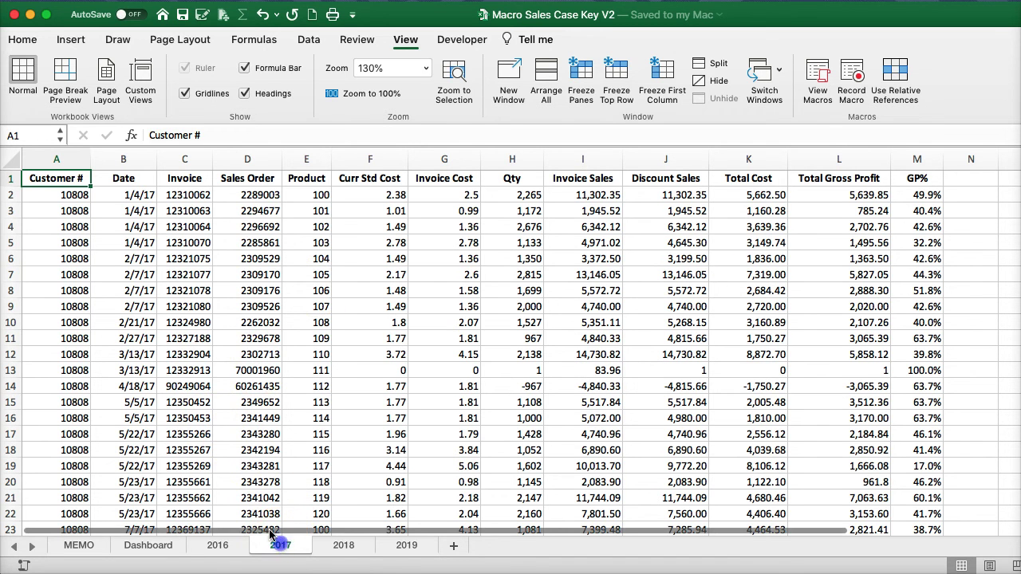
- Run Macro5, described as Clean Up Yearly Data, on the 2017 worksheet
left_click(825, 85)
left_click(534, 148)
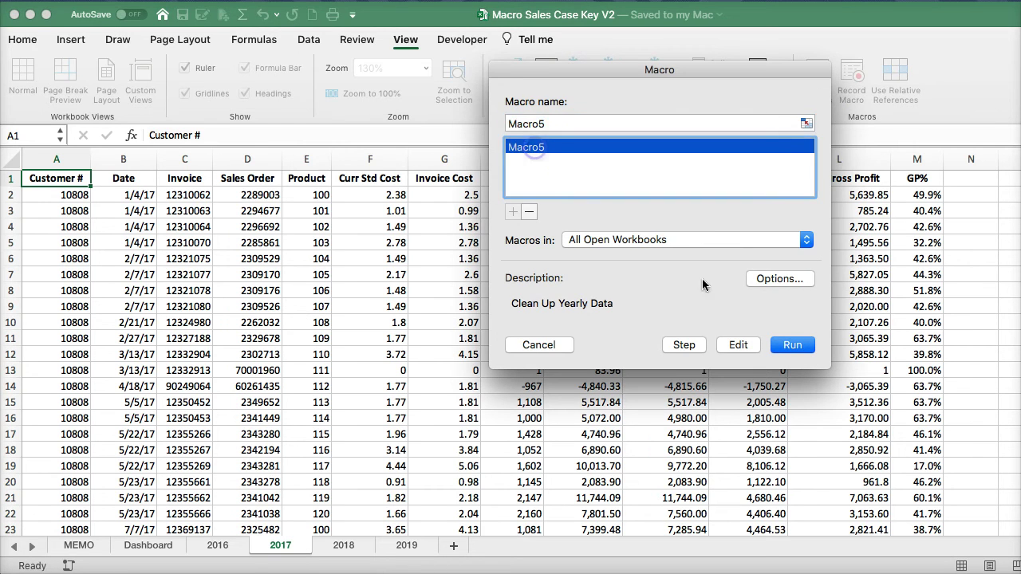
left_click(793, 345)
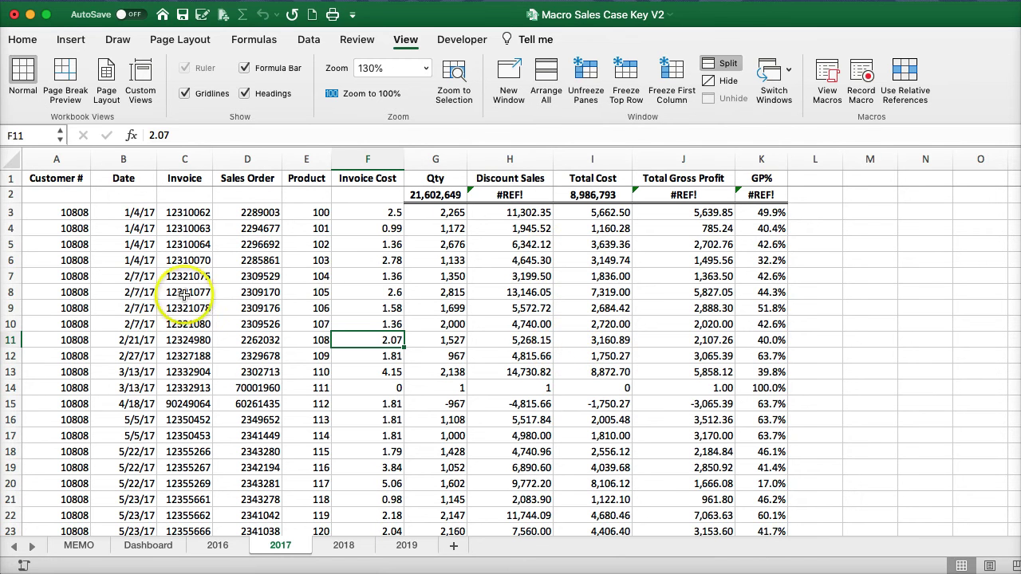
- Replace the #REF! entries in Discount Sales cells H846:H847 of the 2017 worksheet by filling down the value from H845
scroll(231, 319, "down", 3)
scroll(235, 320, "up", 3)
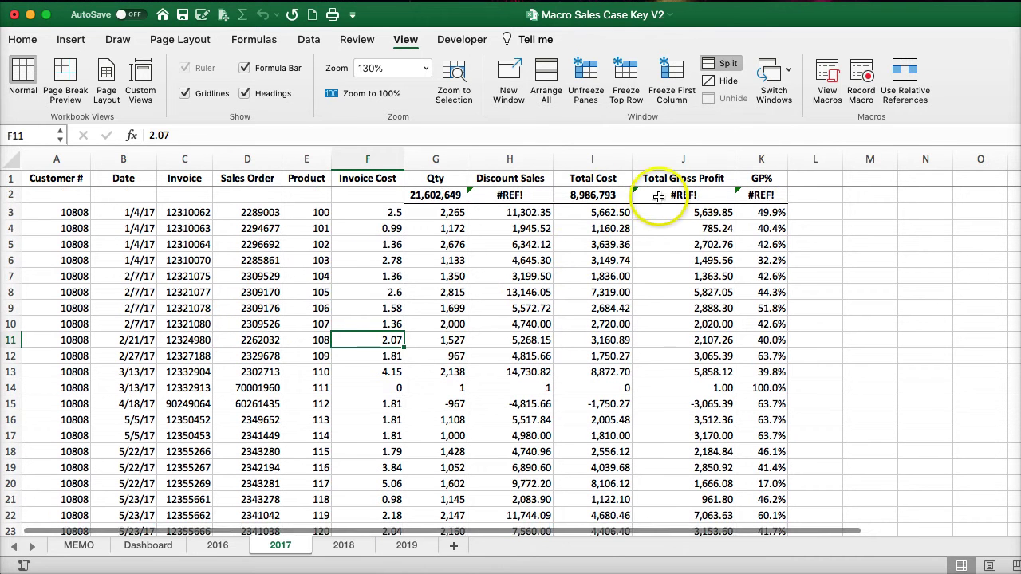
left_click(673, 253)
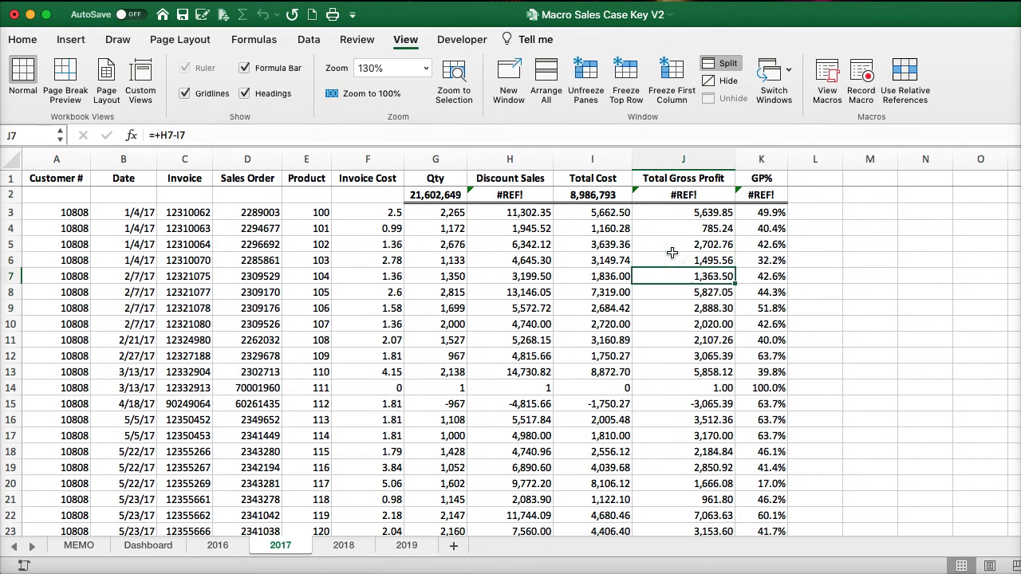
key("ctrl+Down")
key("Down")
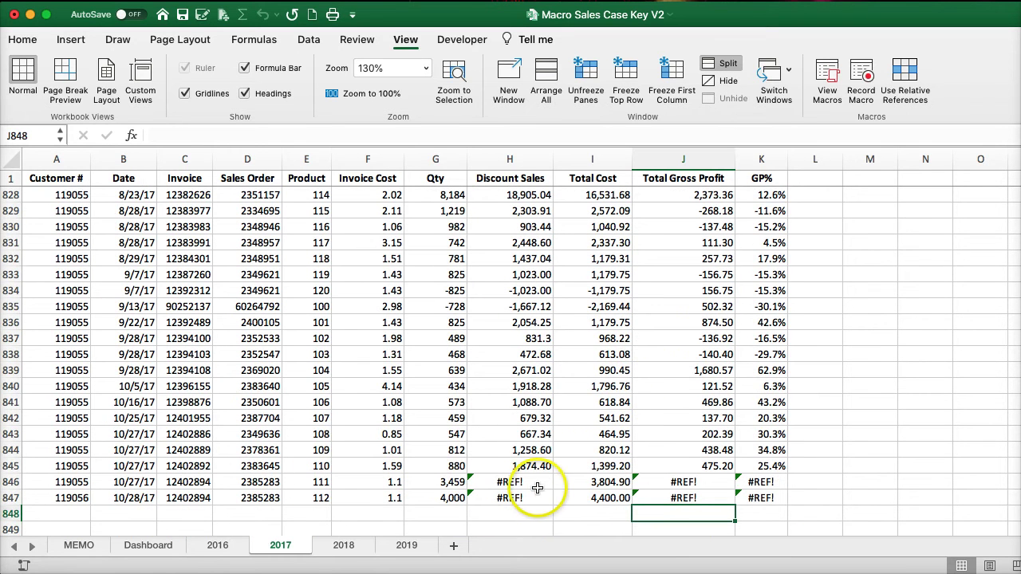
left_click(543, 465)
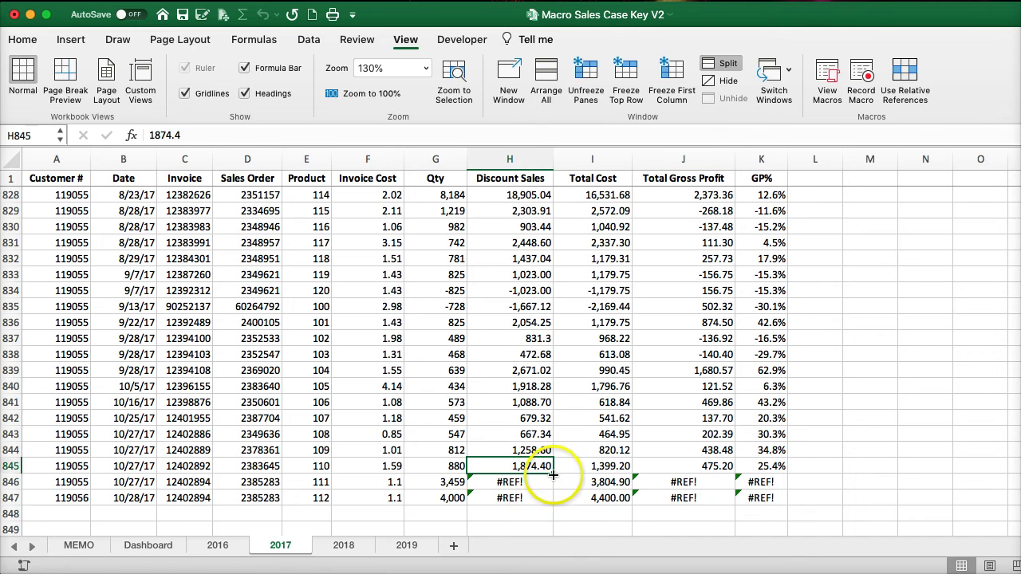
left_click_drag(553, 475, 588, 512)
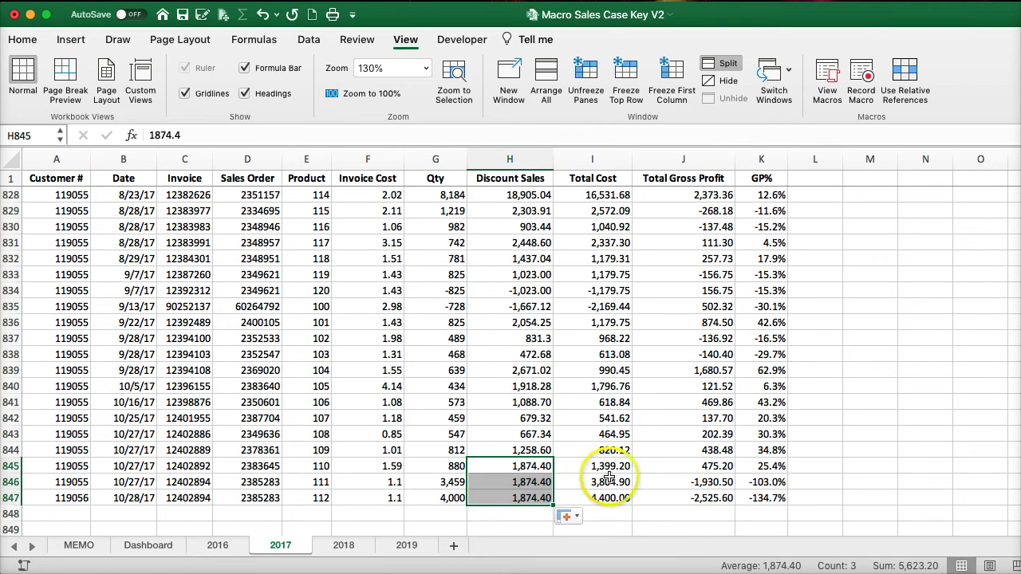
left_click(563, 374)
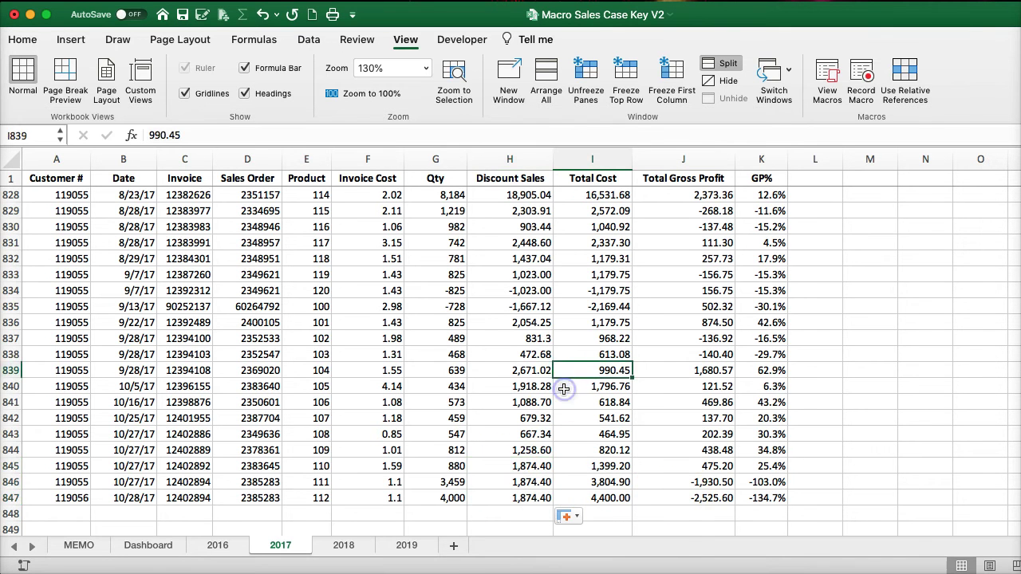
- Return to the top of the 2017 worksheet and check the Total Cost subtotal formula in row 2
scroll(563, 388, "up", 3)
left_click(592, 323)
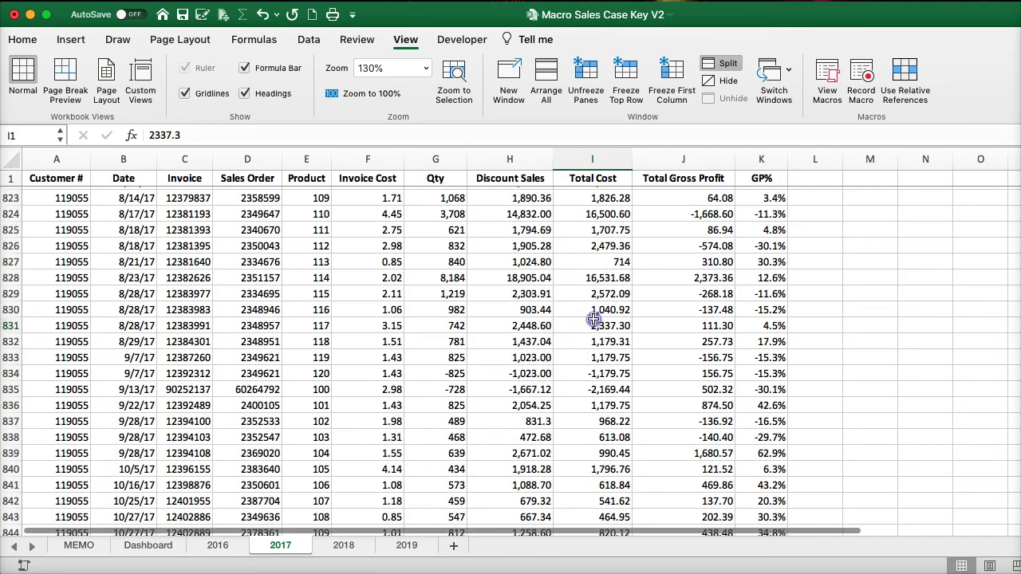
key("Up")
key("ctrl+Up")
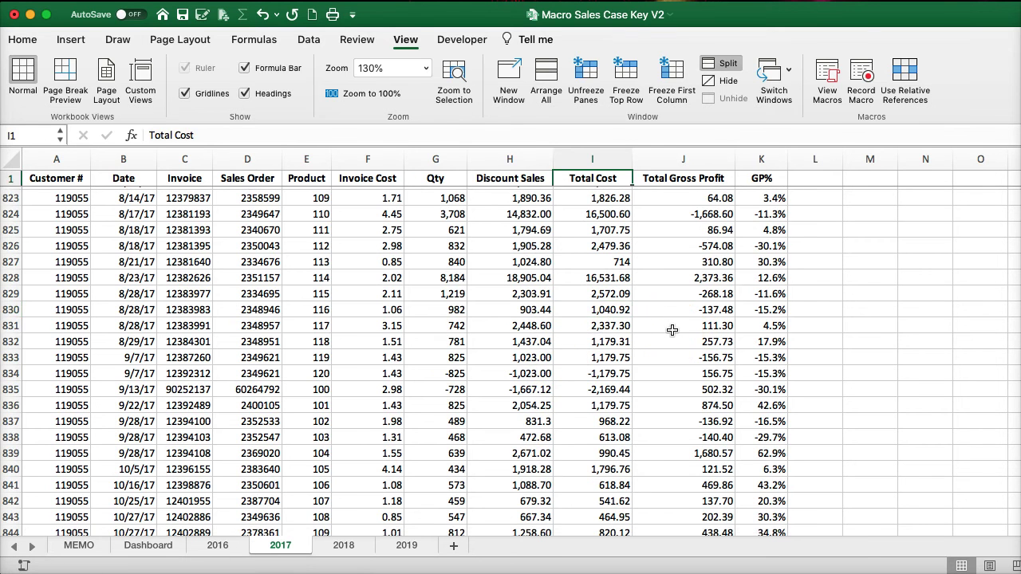
key("Down")
key("Down")
key("Up")
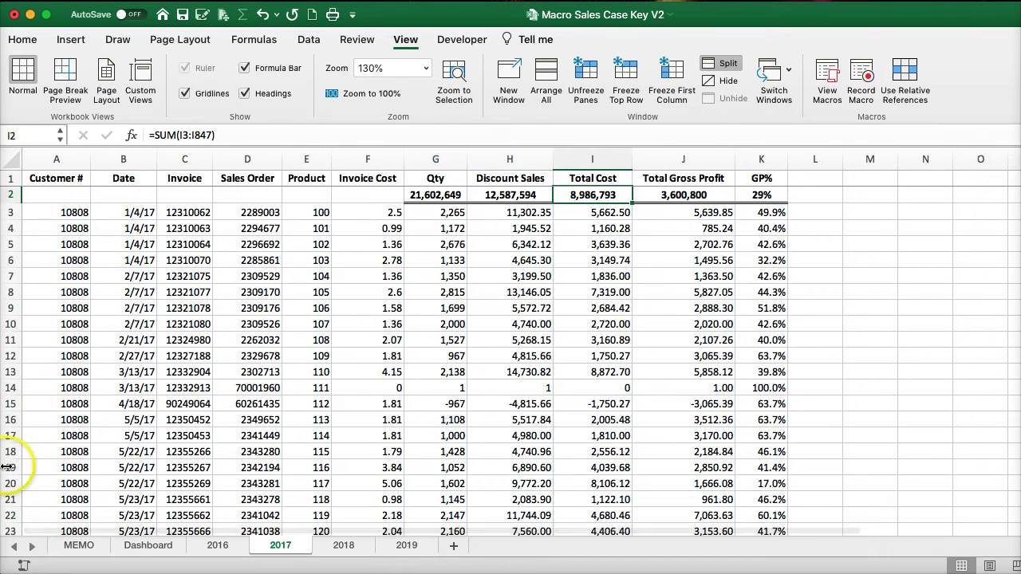
- Run Macro5, described as Clean Up Yearly Data, on the 2018 worksheet with cell A1 selected
left_click(343, 545)
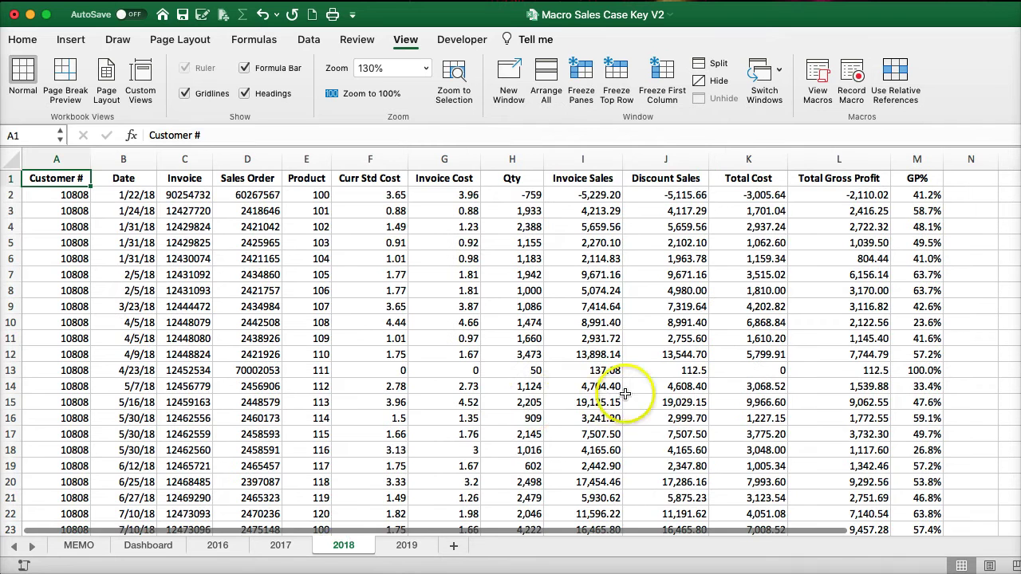
left_click(691, 401)
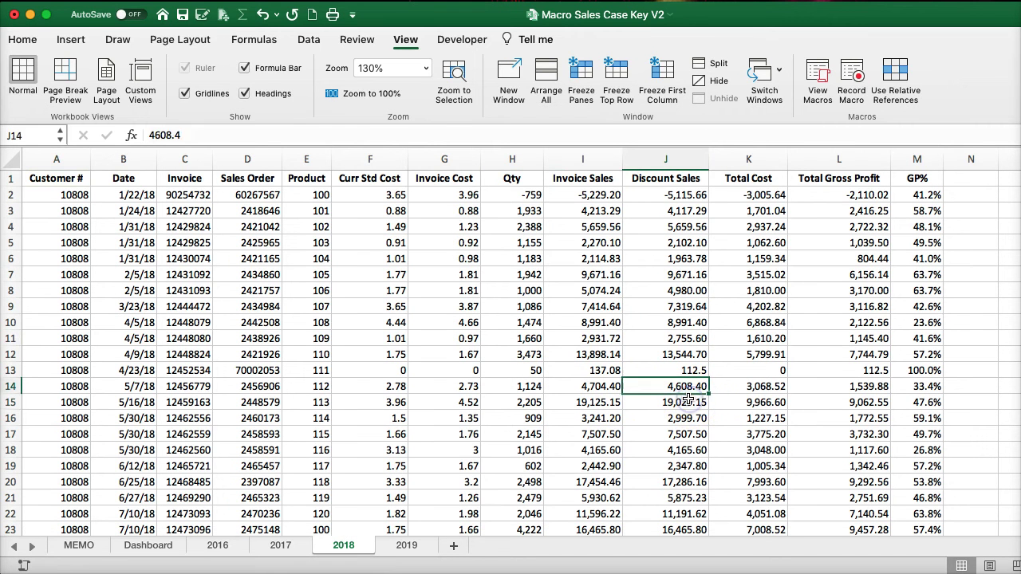
key("ctrl+Up")
key("Down")
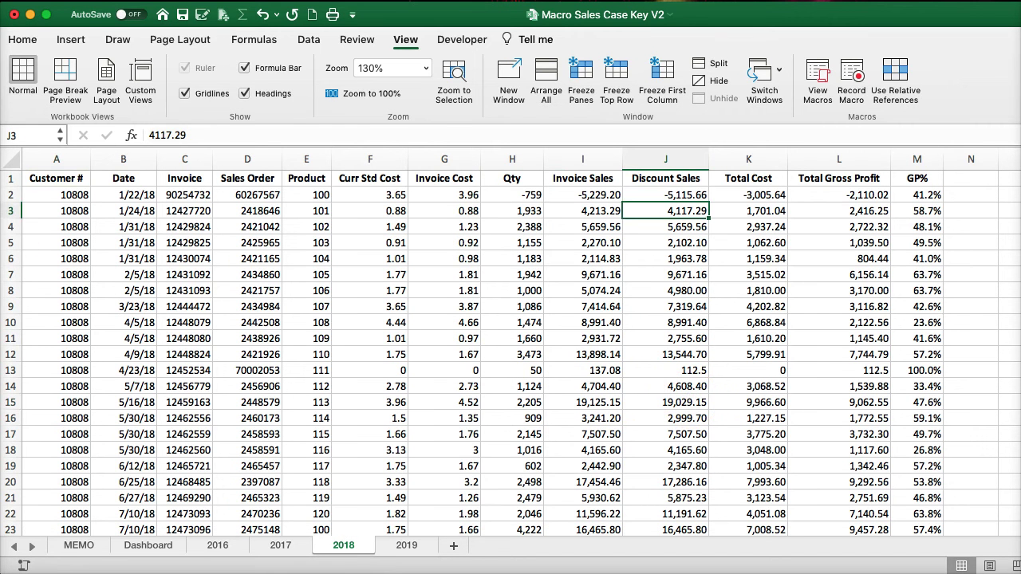
left_click(54, 181)
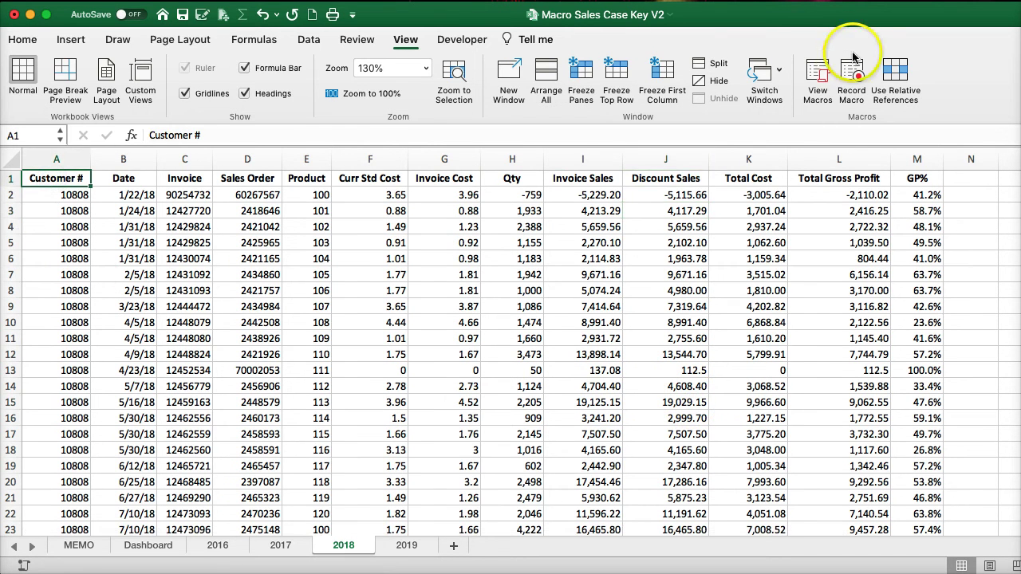
left_click(817, 75)
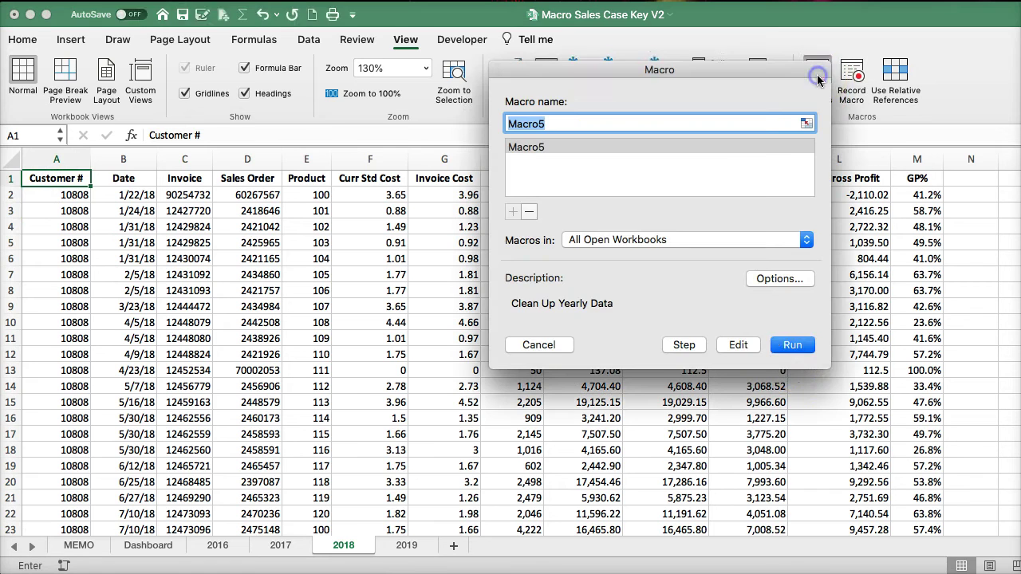
left_click(790, 345)
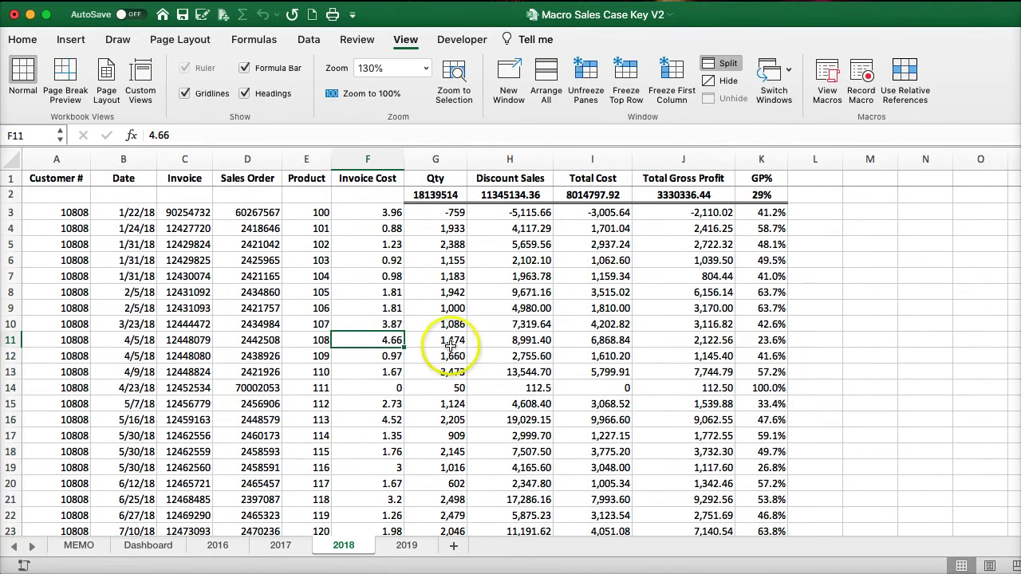
- Run Macro5 on the 2019 worksheet with cell A1 selected
left_click(408, 542)
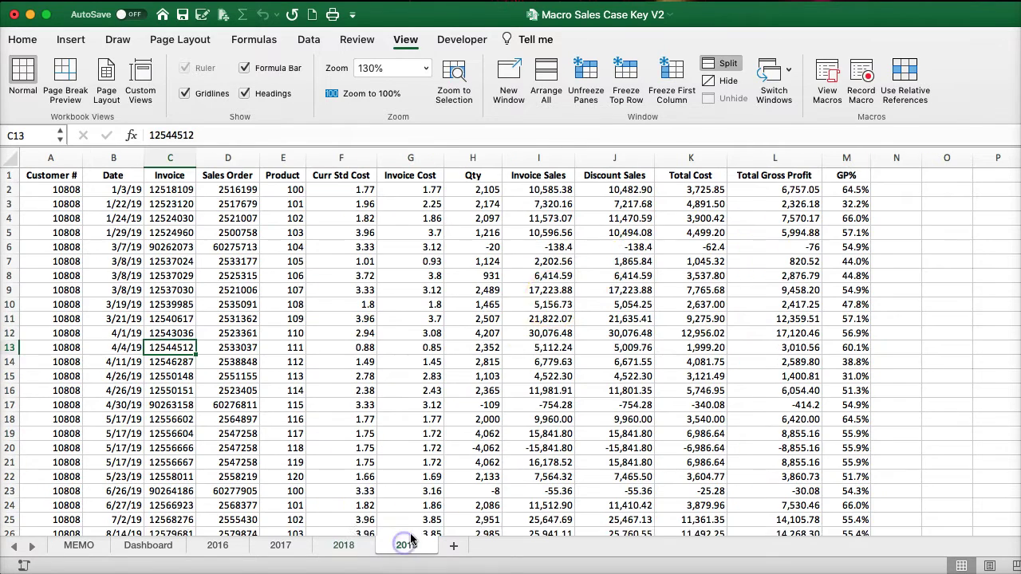
left_click(35, 175)
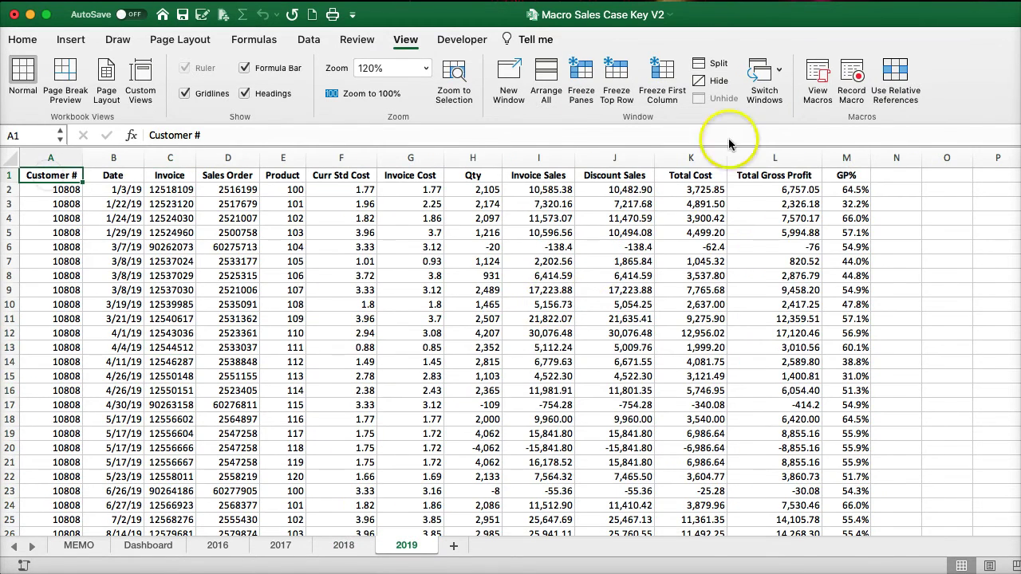
left_click(822, 78)
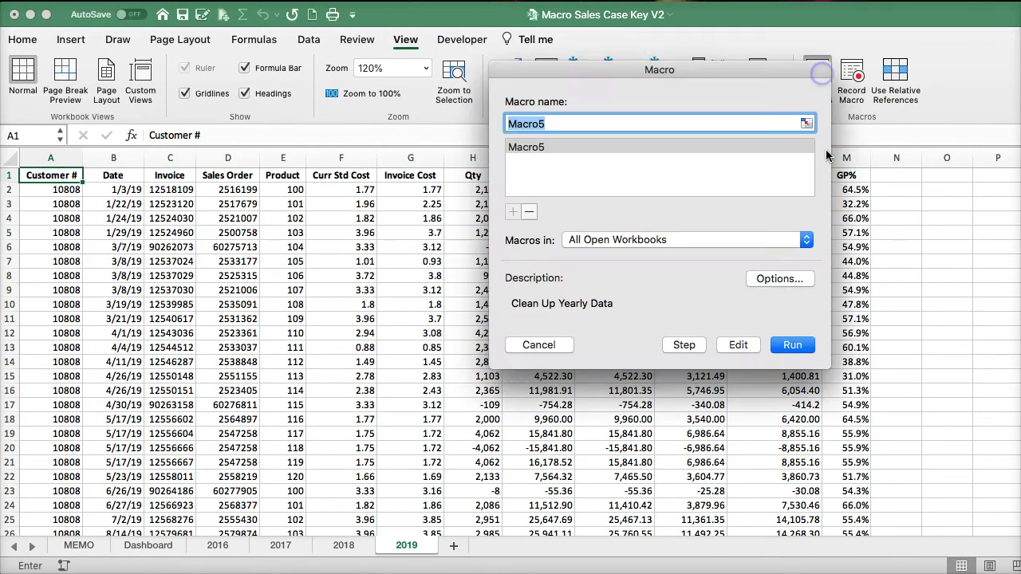
left_click(790, 345)
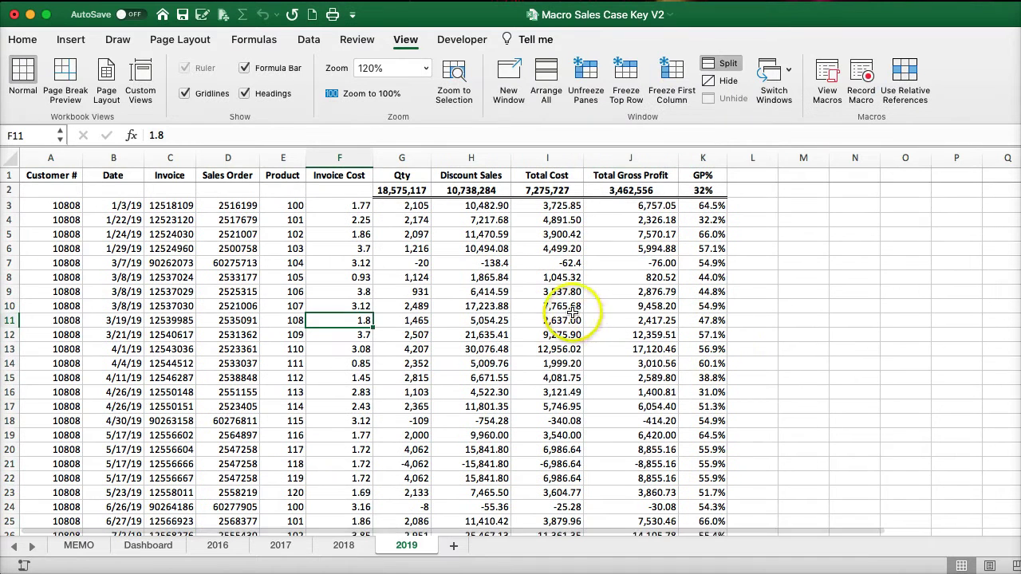
left_click(571, 263)
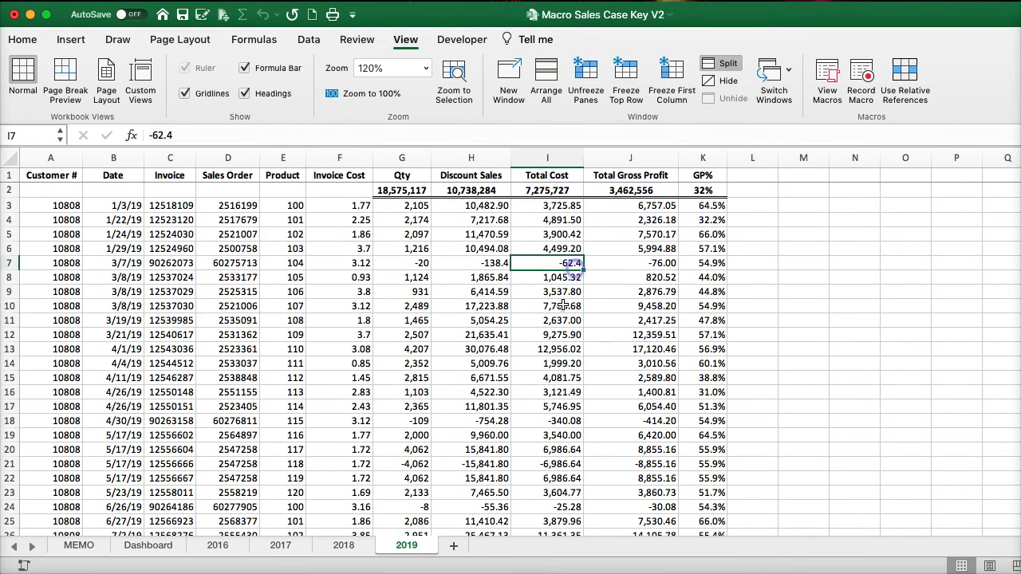
- Compare the cleaned-up data across the 2016, 2017, 2018 and 2019 worksheets
left_click(343, 548)
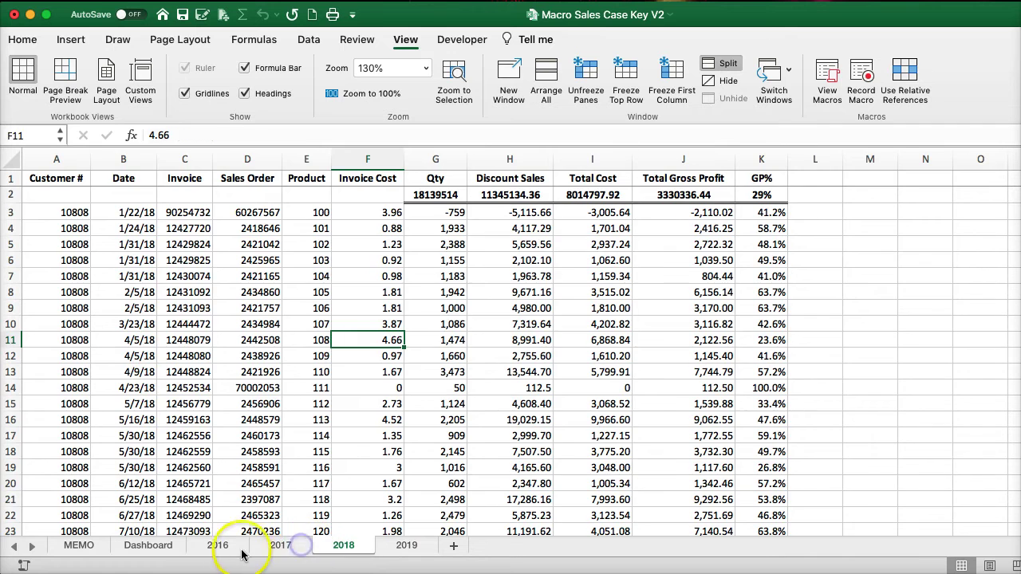
left_click(216, 549)
left_click(192, 404)
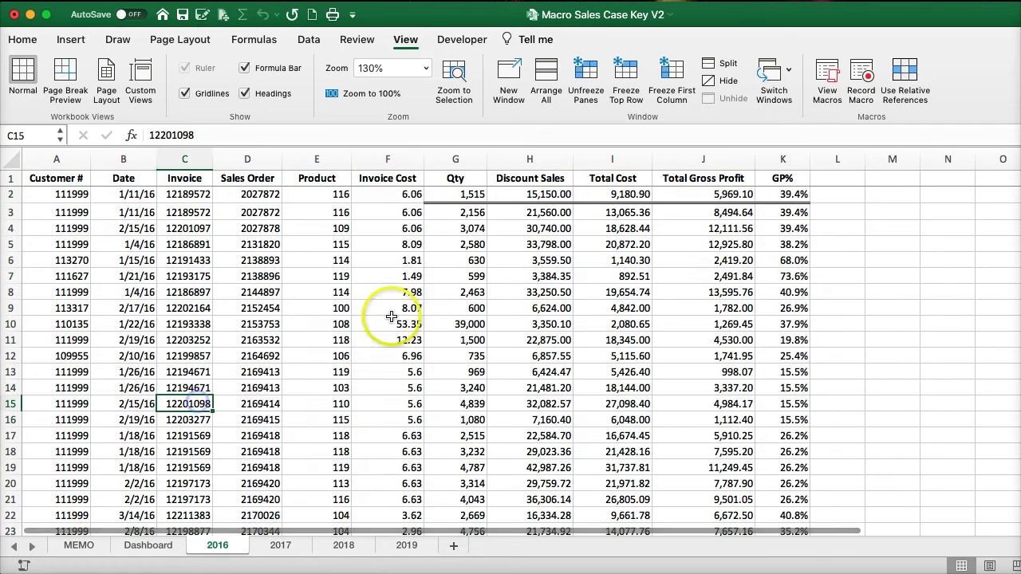
left_click(281, 547)
left_click(345, 548)
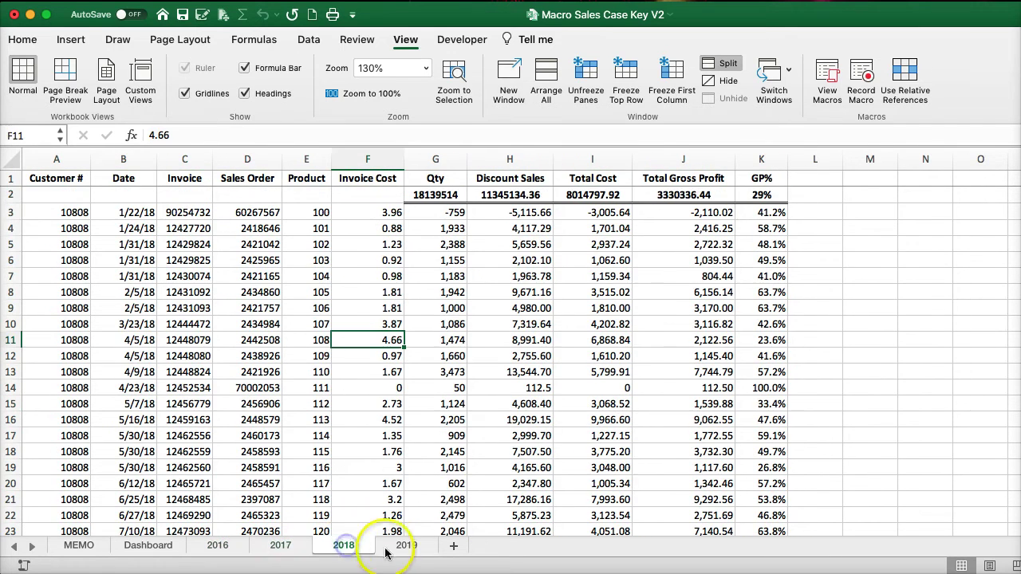
left_click(398, 549)
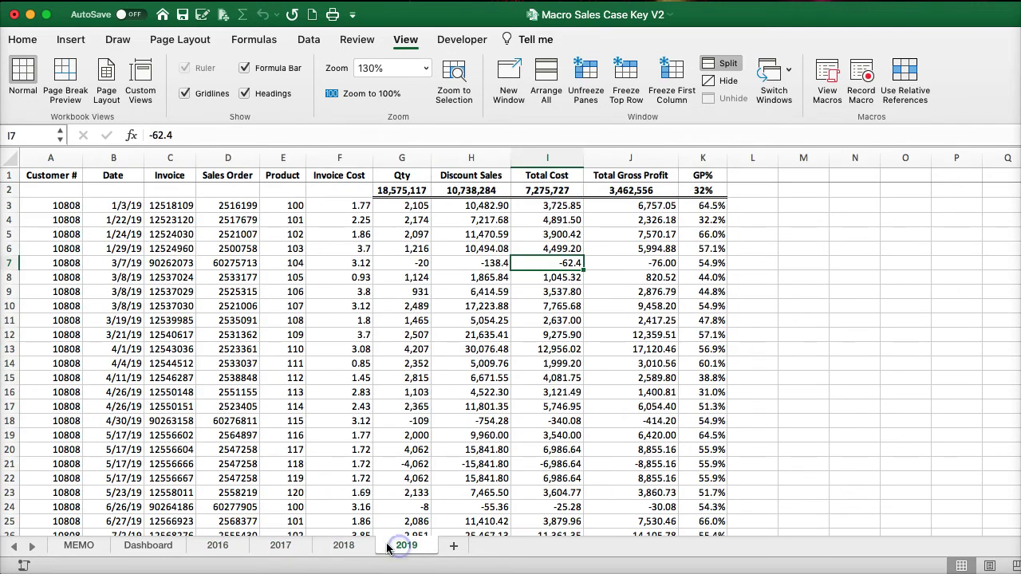
left_click(219, 548)
- Insert "these worksheets:" before the list of years in the Create Macro Buttons instruction on the MEMO worksheet
left_click(80, 546)
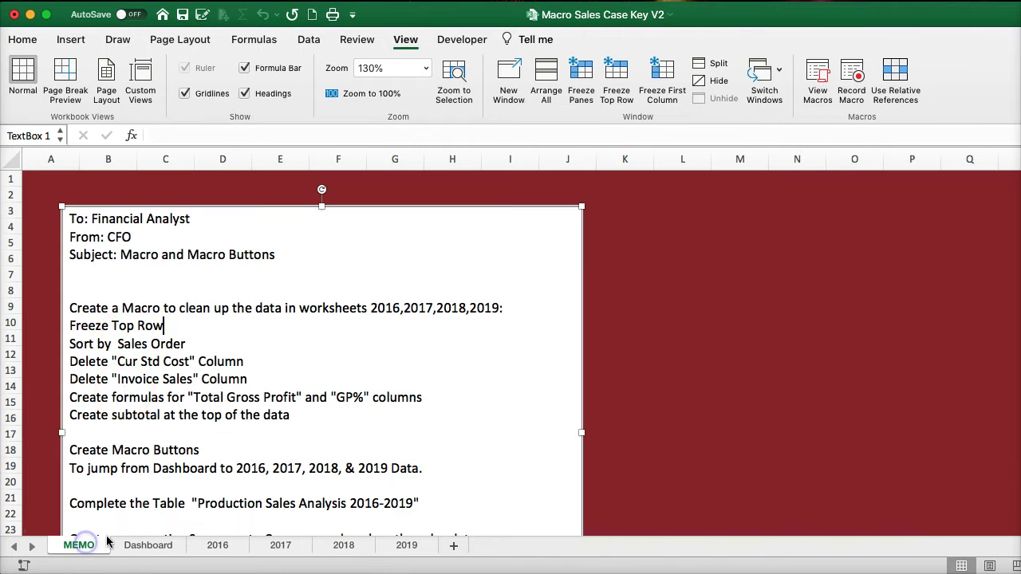
scroll(128, 343, "down", 2)
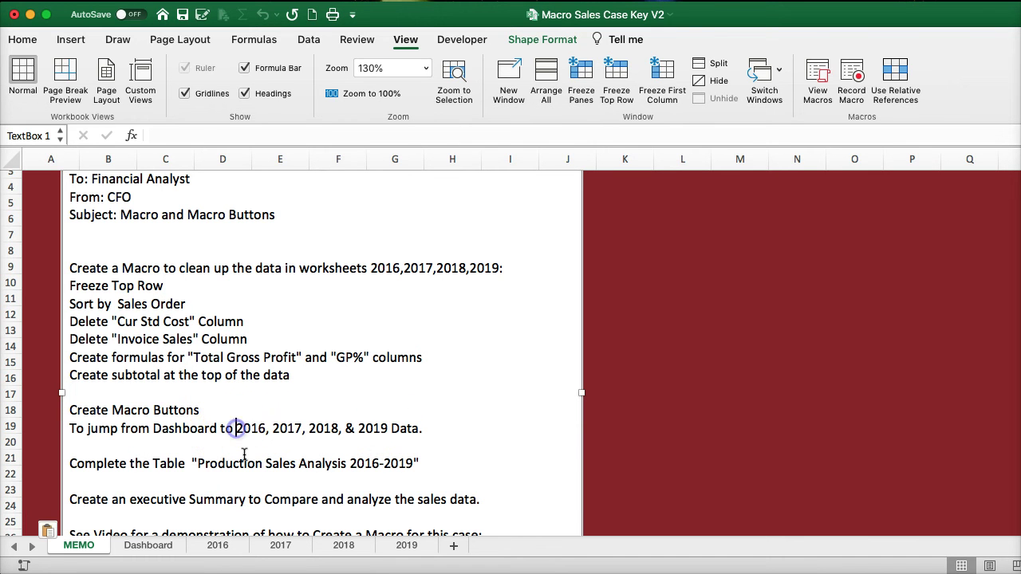
type("these wro")
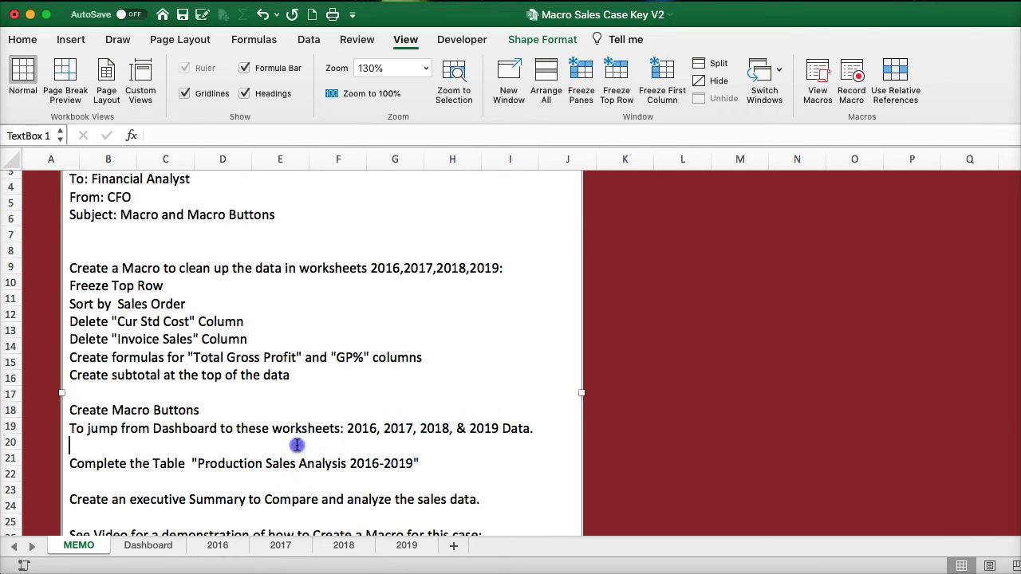
- Draw a rectangle about 0.39" high and 2.05" wide on the Dashboard worksheet, beside the Customer and Product 2016 button
left_click(157, 547)
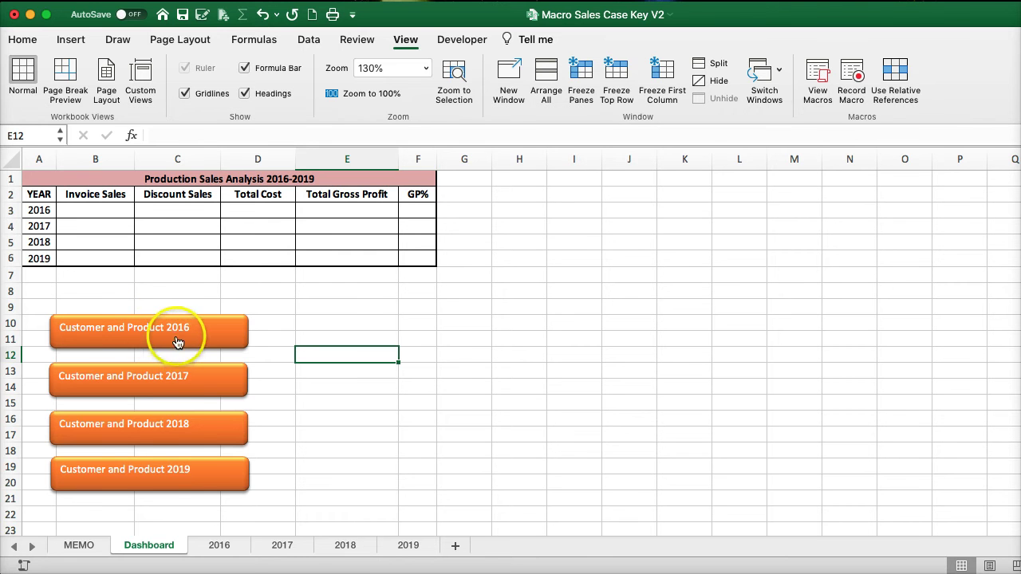
left_click(327, 321)
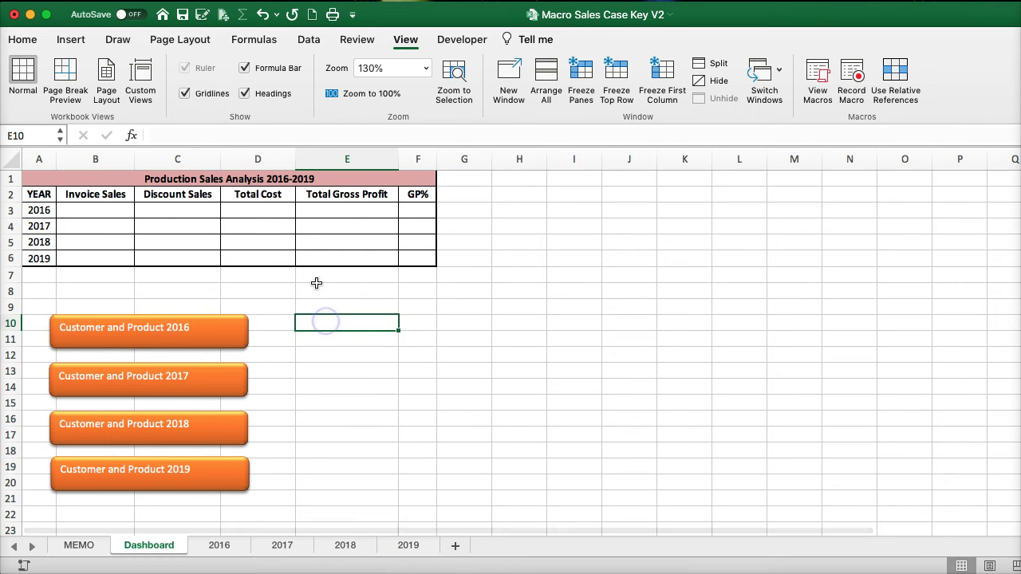
left_click(70, 44)
left_click(233, 79)
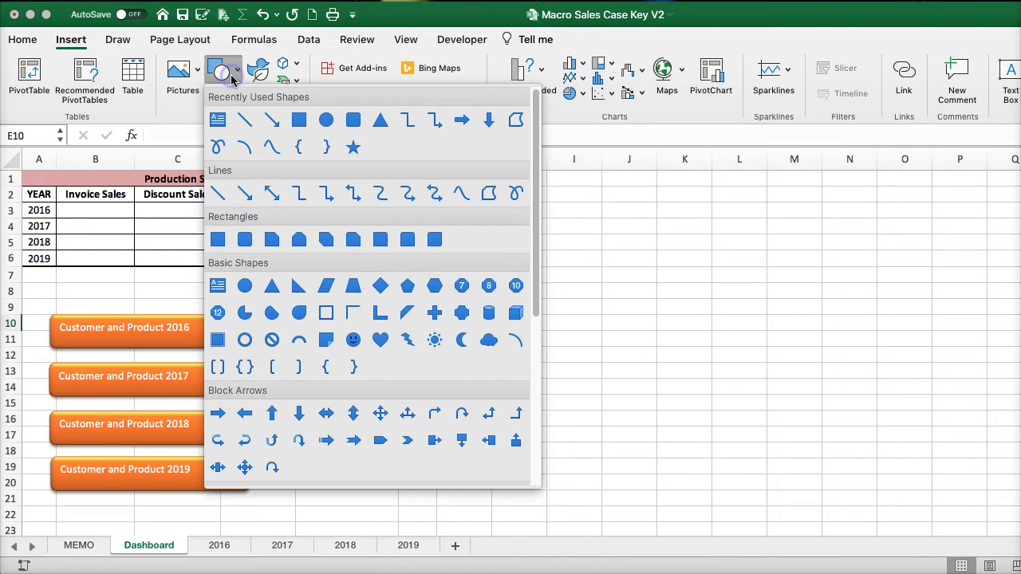
left_click(218, 239)
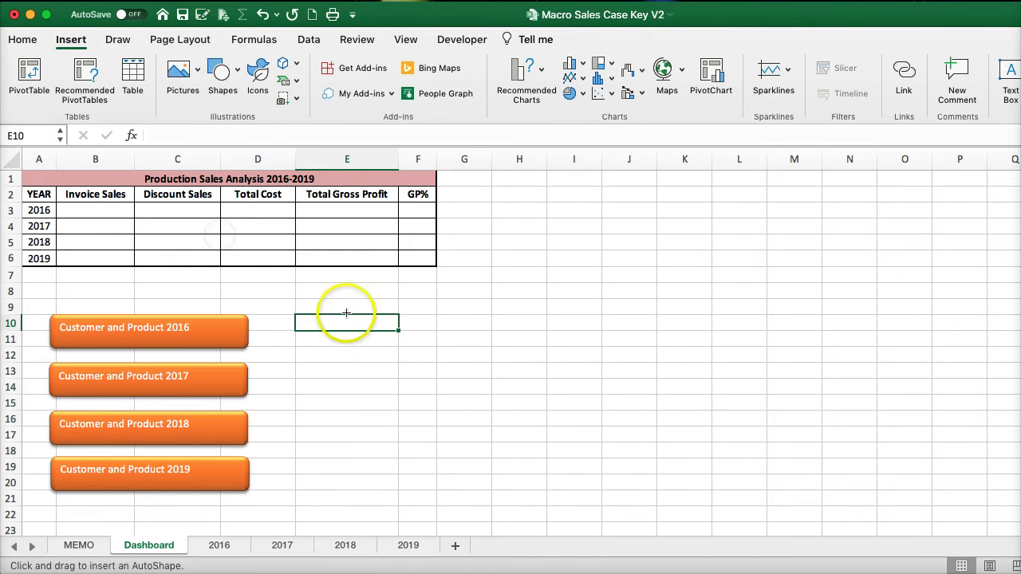
left_click_drag(328, 319, 483, 353)
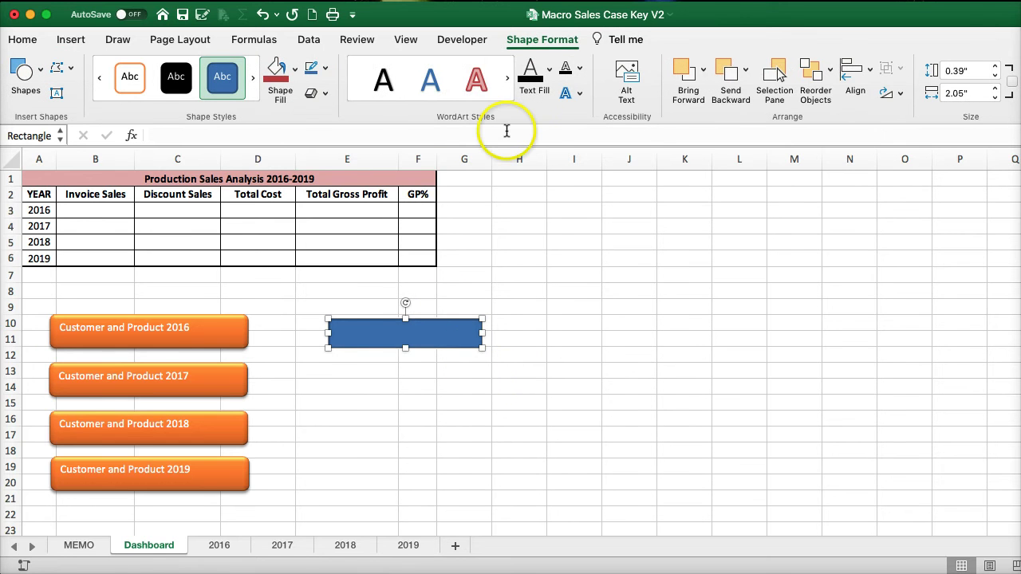
- Give the blue rectangle a raised, sharp-edged bevel, the first preset in the second row of bevel effects
left_click(321, 98)
left_click(353, 143)
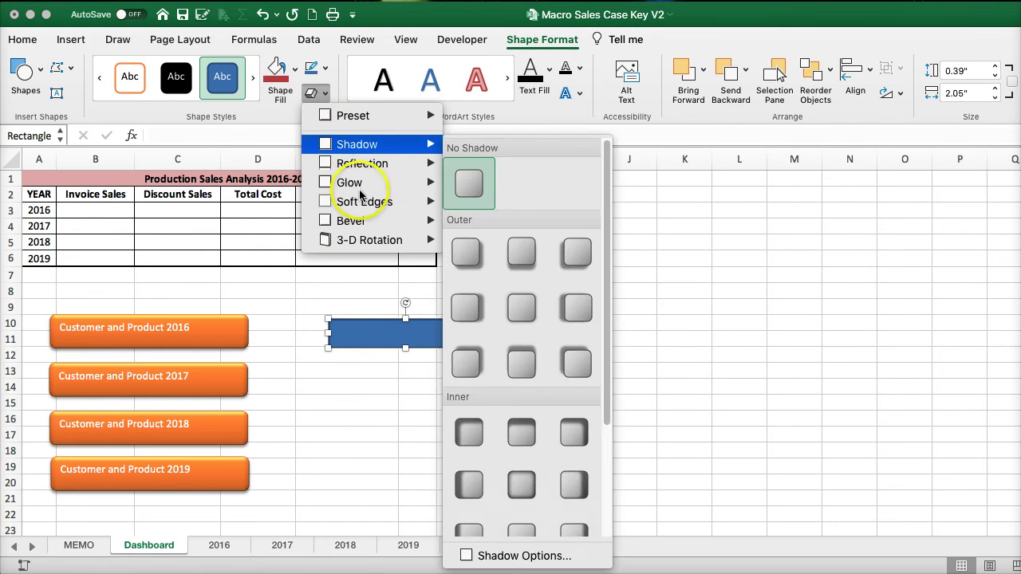
mouse_move(375, 226)
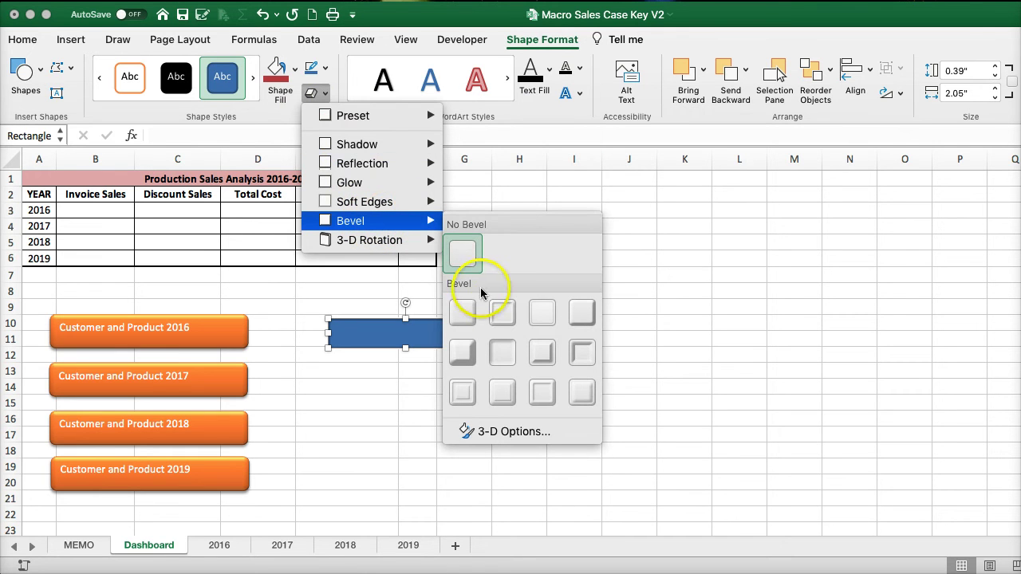
left_click(464, 353)
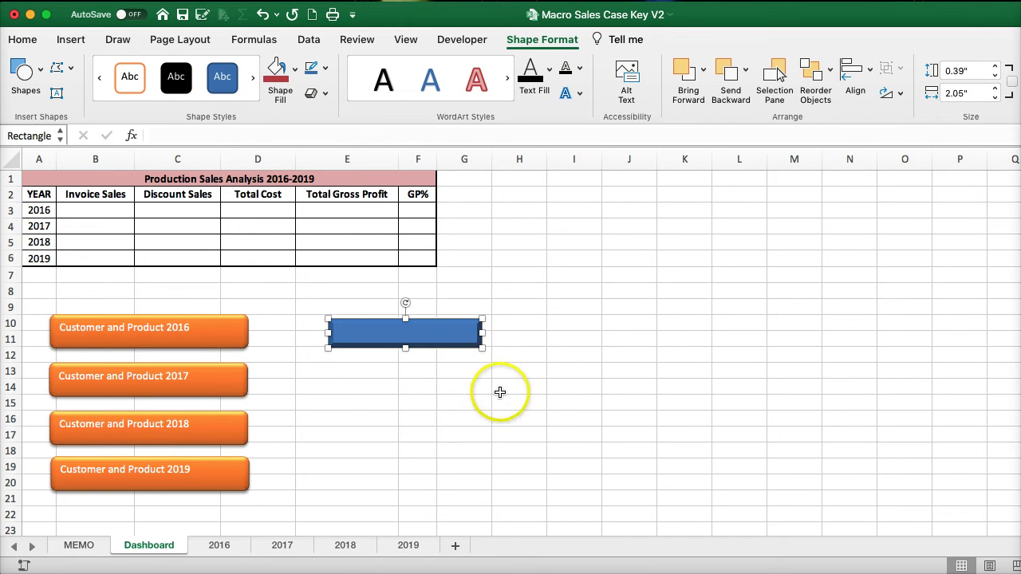
left_click(394, 406)
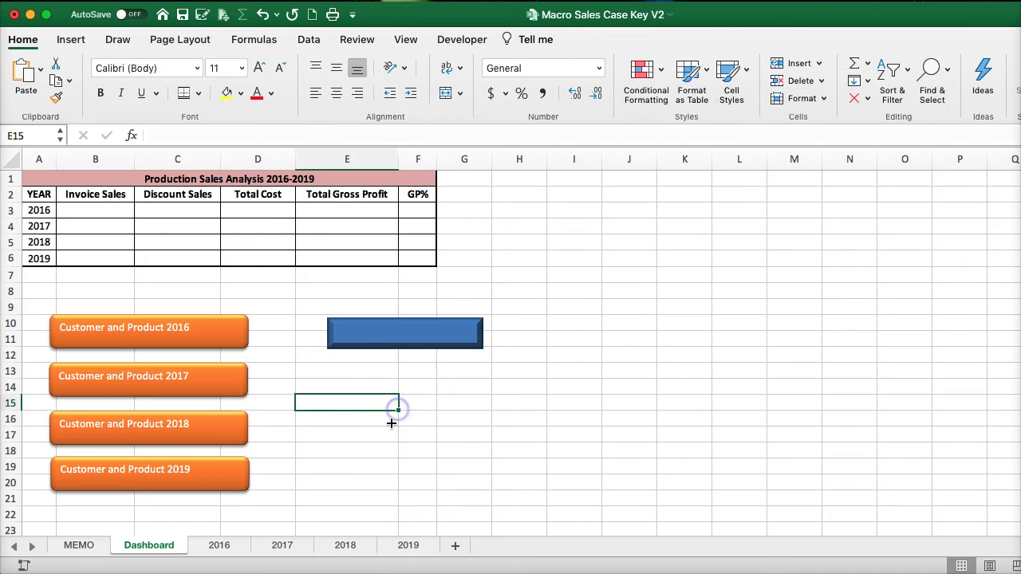
- Copy the beveled blue rectangle and paste three copies below it, starting around rows 14, 17 and 20
left_click(389, 333)
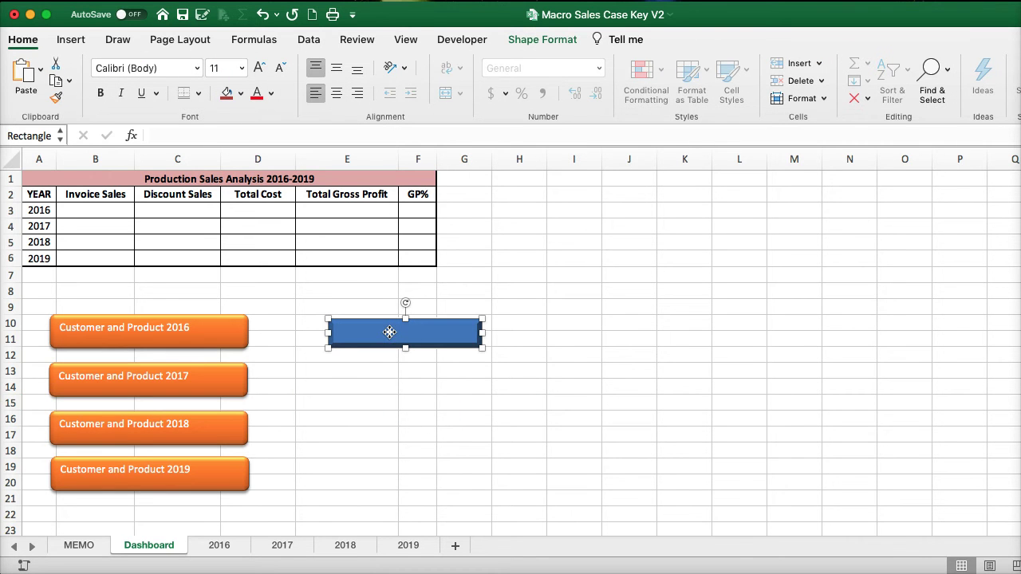
key("super+c")
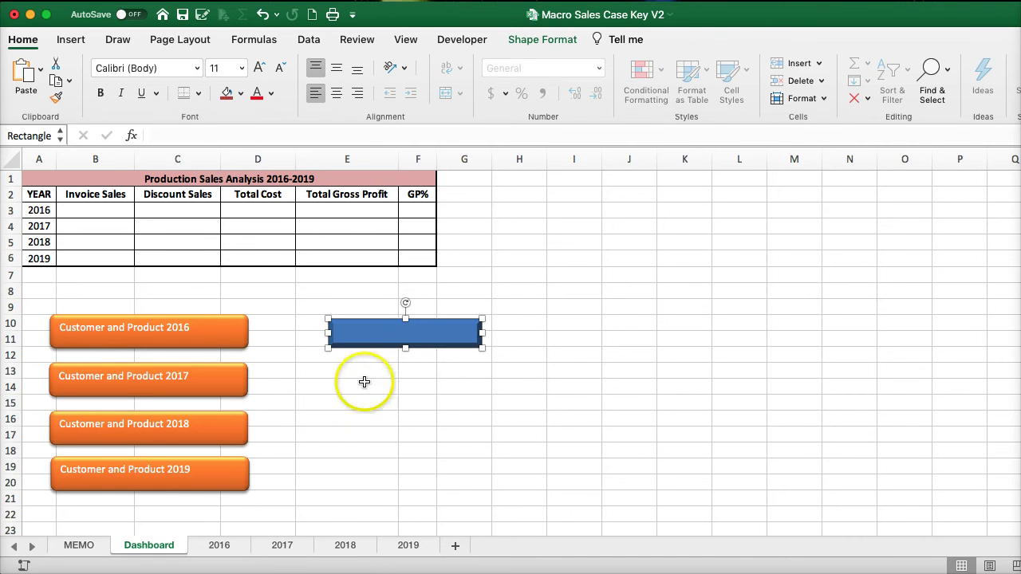
left_click(360, 384)
key("super+v")
left_click(407, 434)
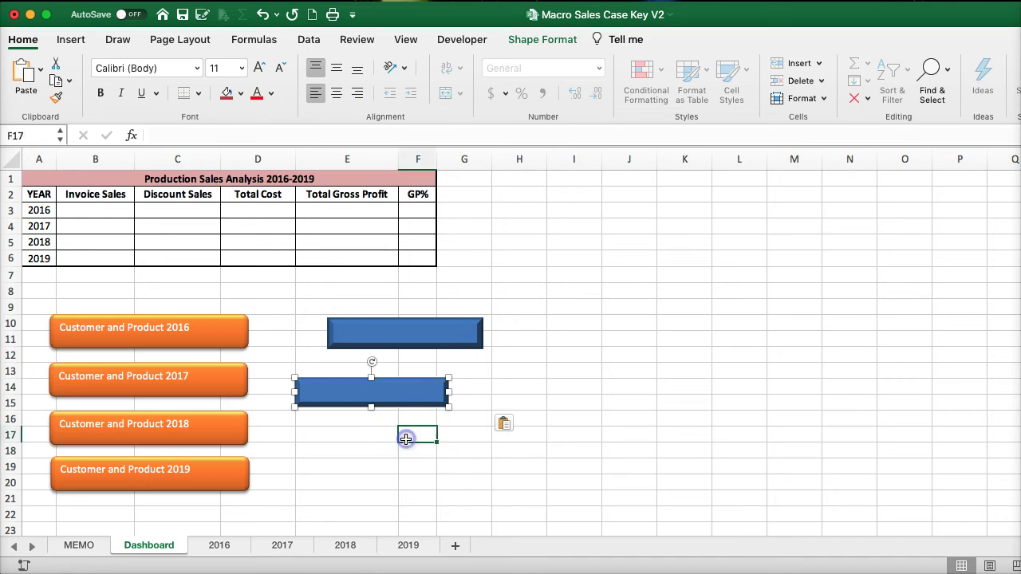
key("super+v")
left_click(428, 482)
key("super+v")
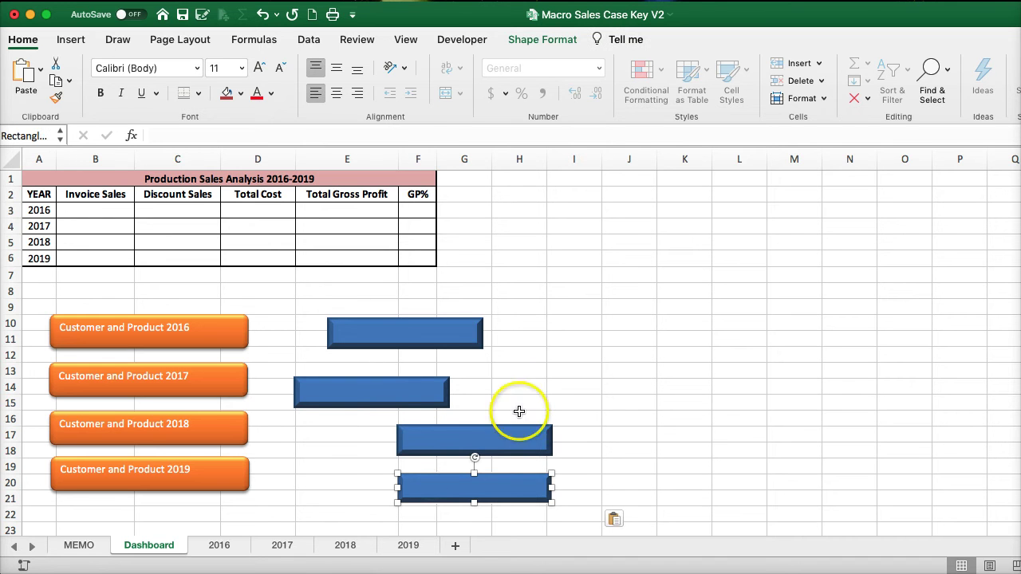
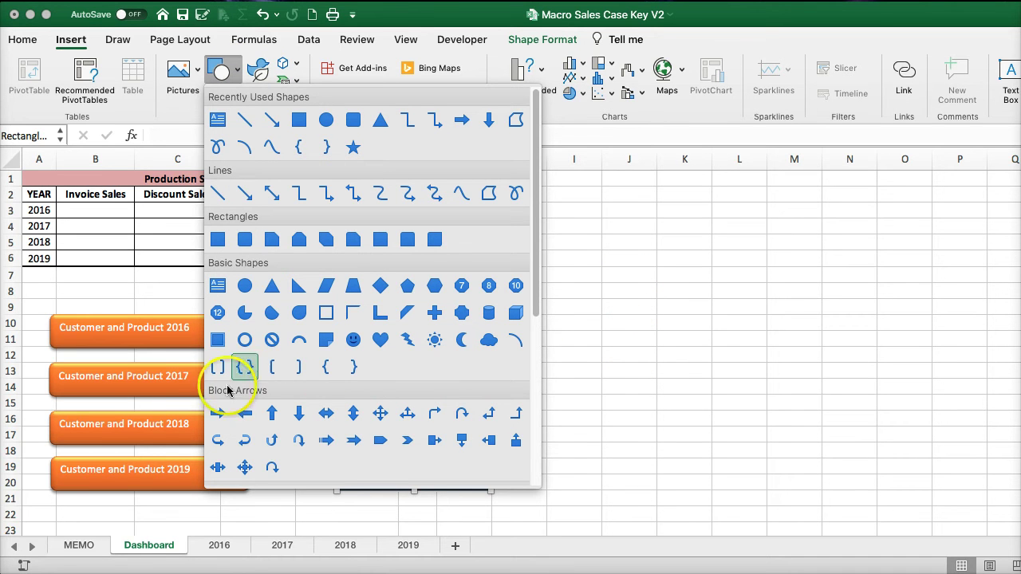
- Draw a block right arrow about 0.66" high and 1.21" wide beside the top blue rectangle, with the same raised, sharp-edged bevel as the rectangles
left_click(220, 417)
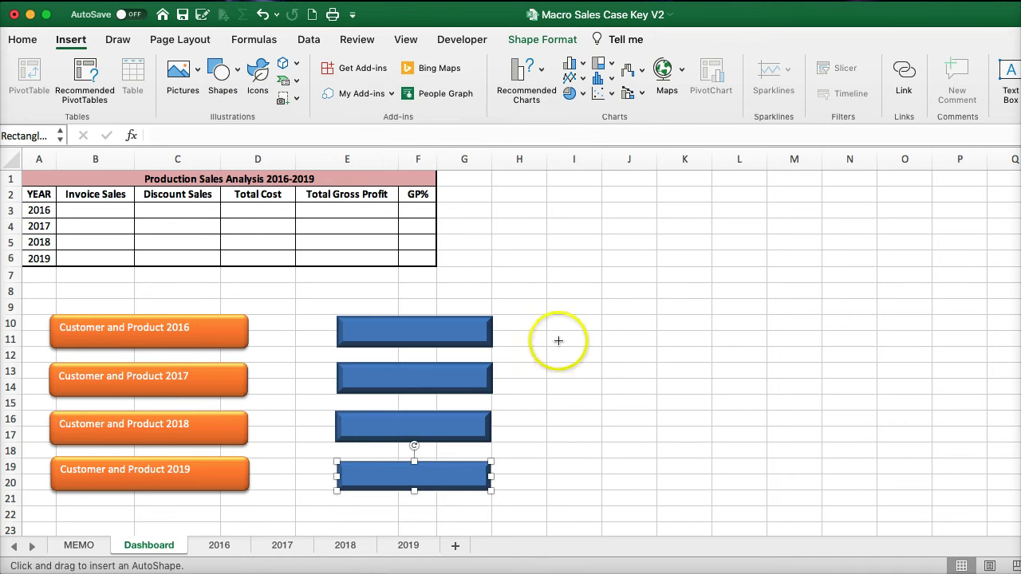
left_click_drag(562, 323, 653, 373)
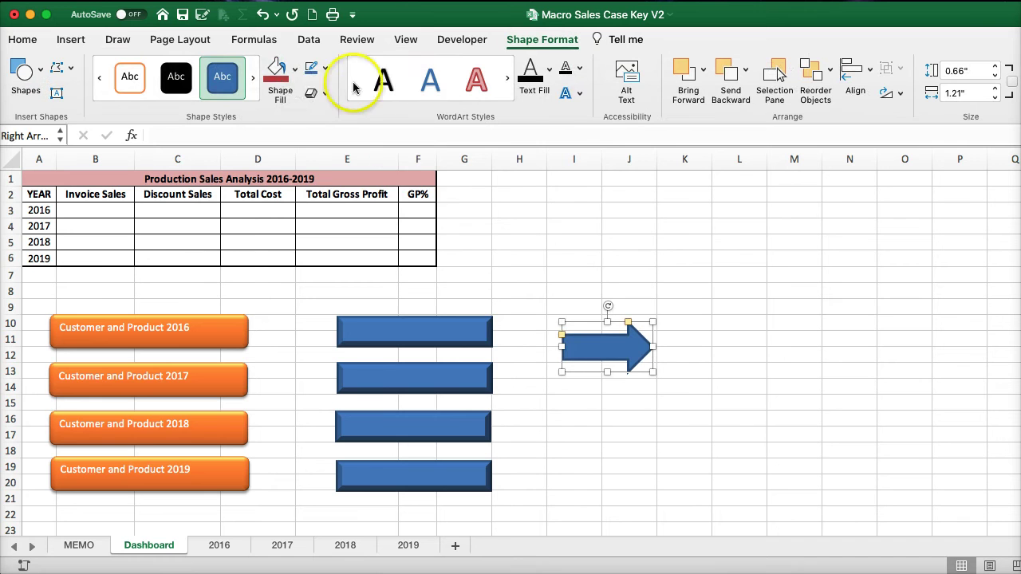
left_click(315, 96)
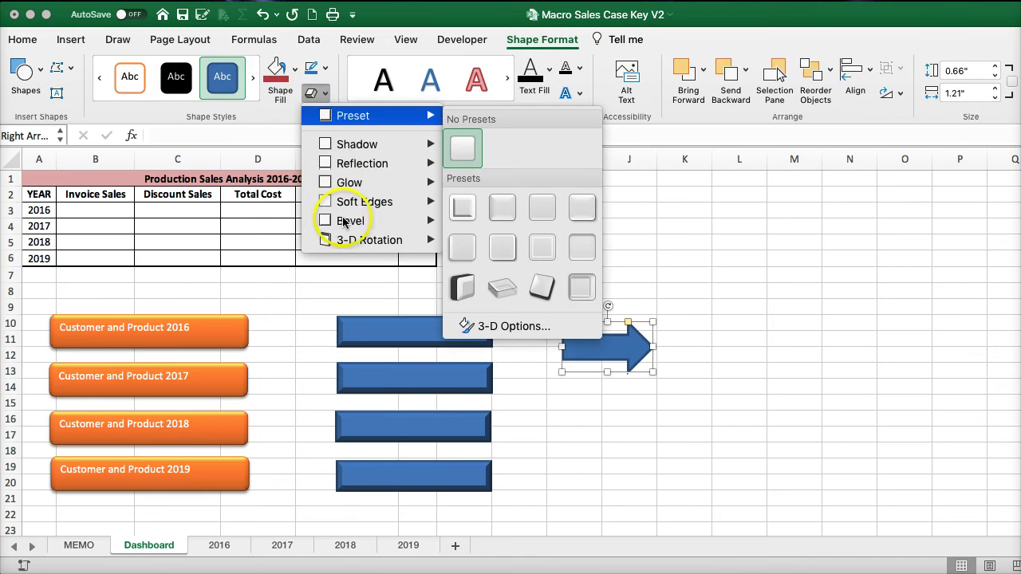
mouse_move(367, 220)
left_click(478, 311)
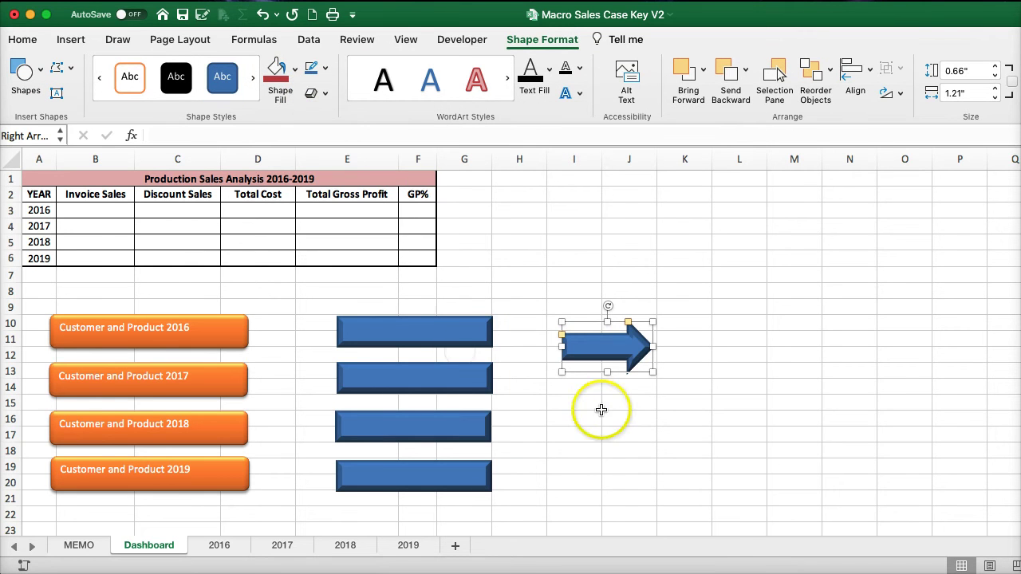
left_click(586, 428)
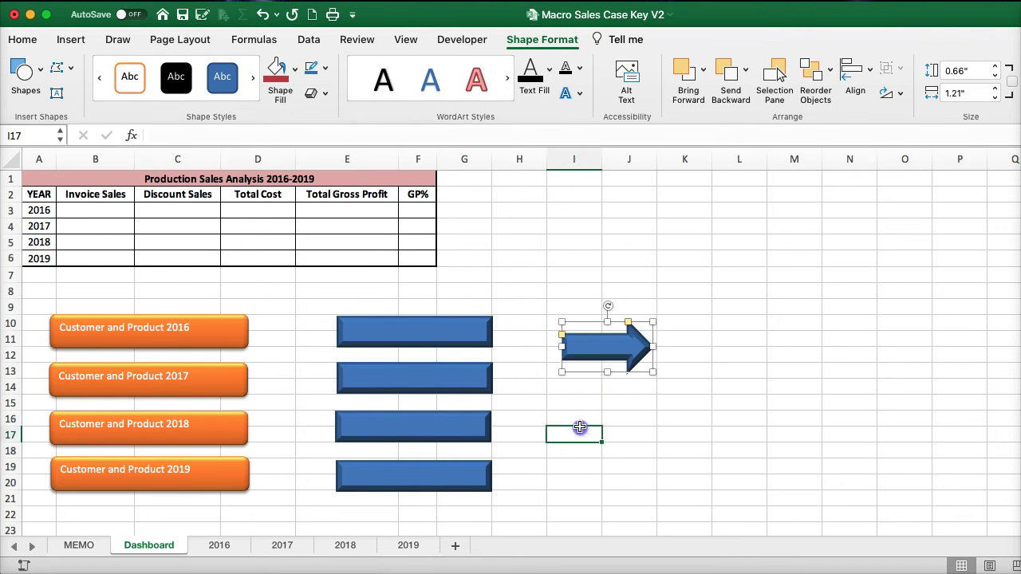
- Align the arrow with the top blue rectangle, then copy it and paste three copies below, starting around rows 14, 18 and 22
mouse_move(588, 346)
left_mouse_down()
mouse_move(567, 331)
mouse_move(573, 356)
left_mouse_up()
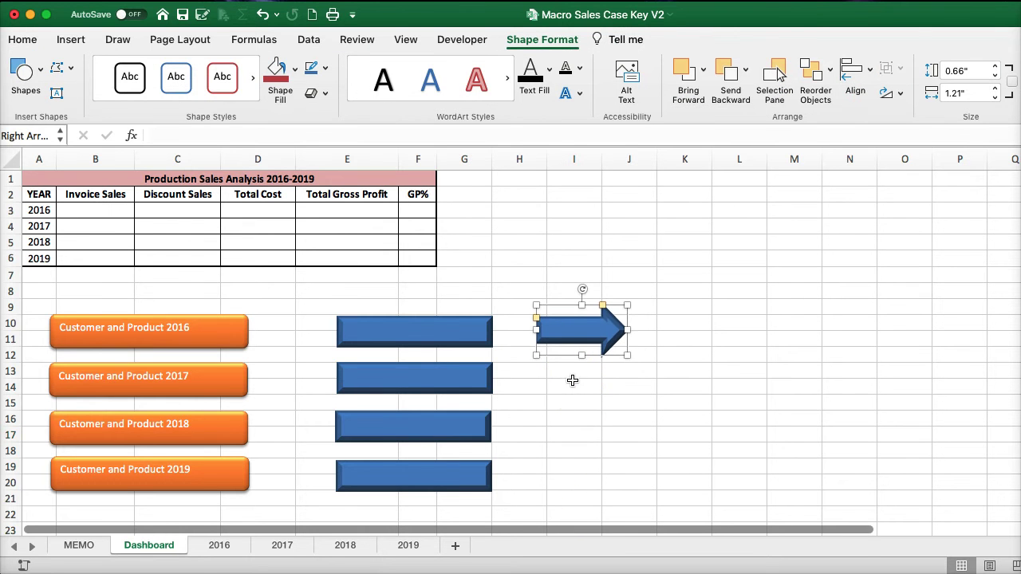
left_click(550, 385)
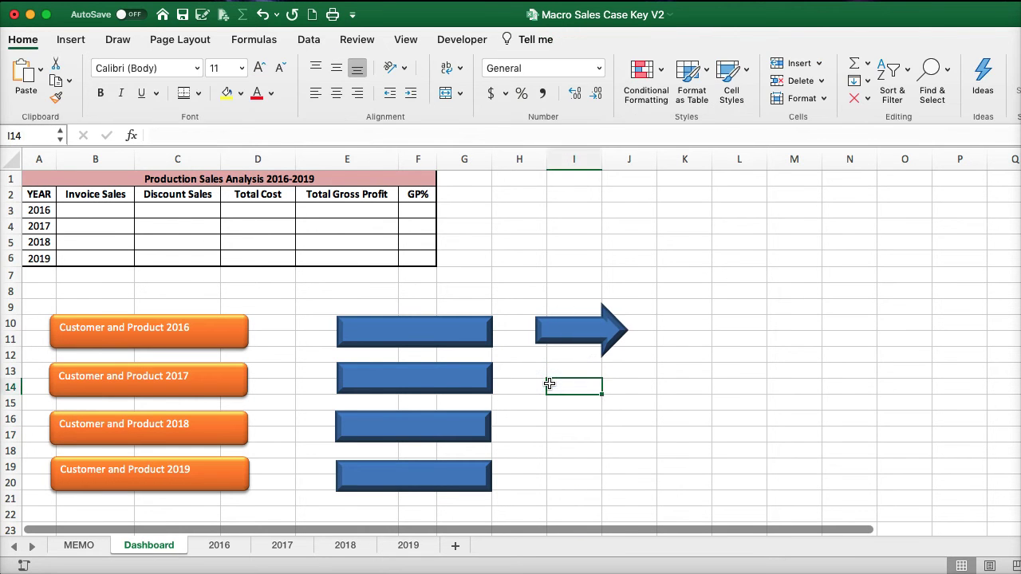
key("super+v")
left_click(581, 451)
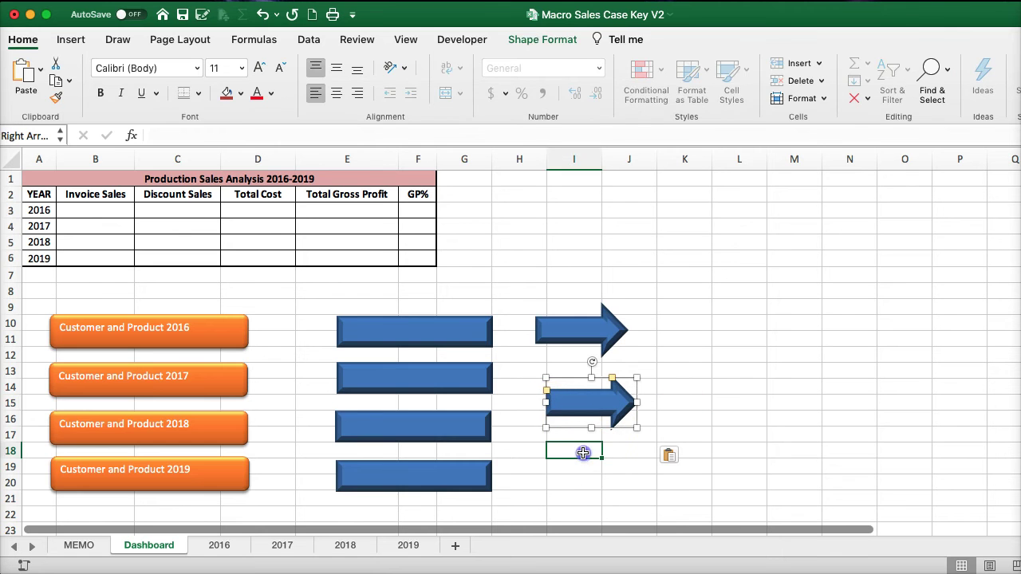
key("super+v")
scroll(630, 443, "down", 3)
left_click(569, 444)
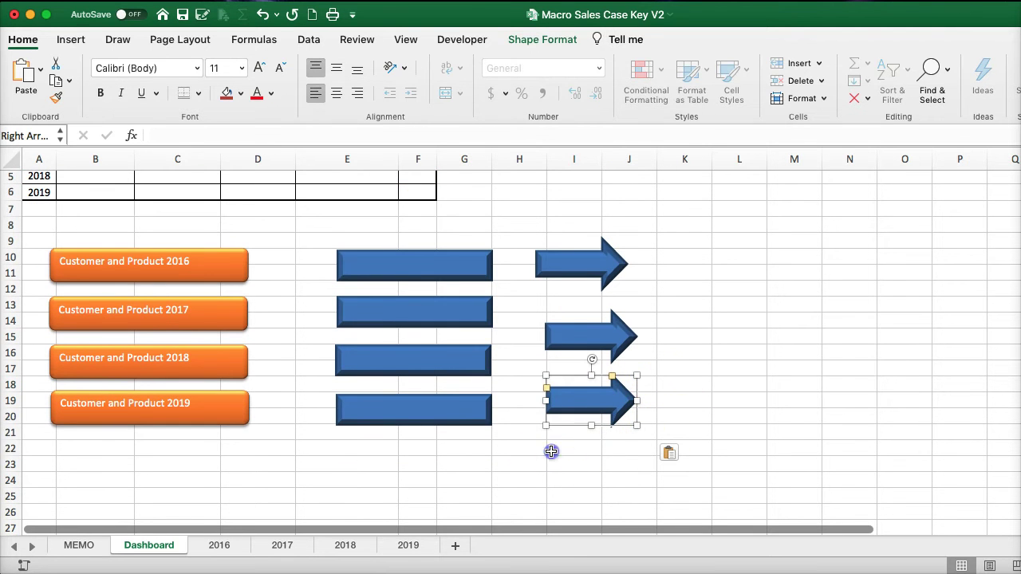
key("super+v")
- Fill the bottom arrow red, the third light purple and the second light aqua, and line the top arrow up with the others
left_click(227, 107)
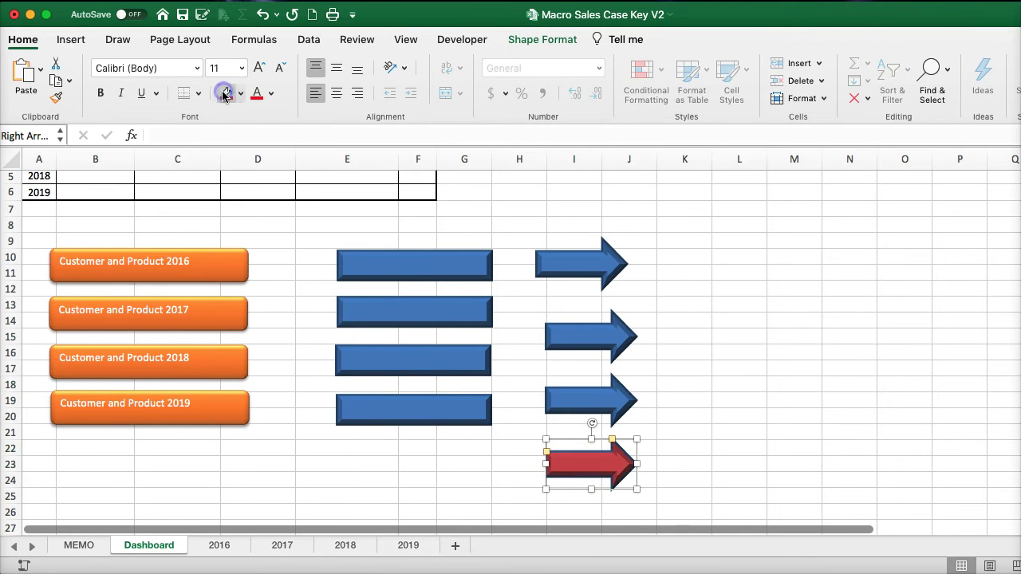
left_click(559, 399)
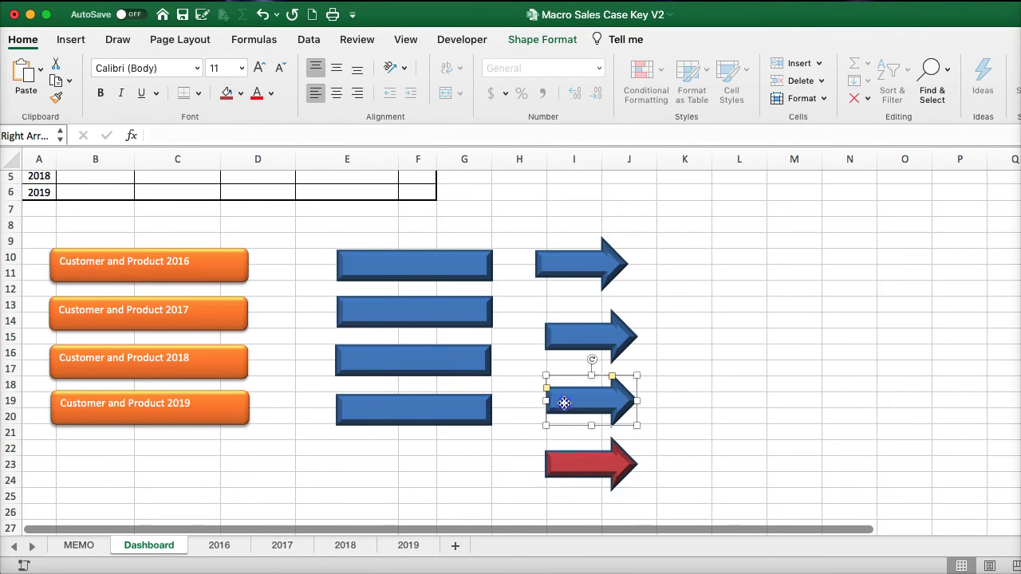
left_click(241, 94)
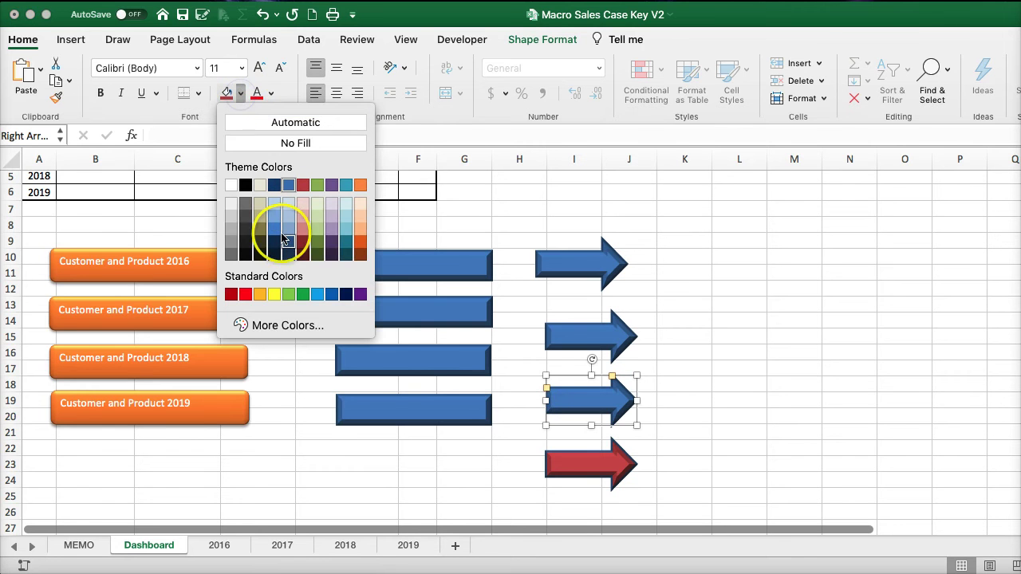
left_click(331, 229)
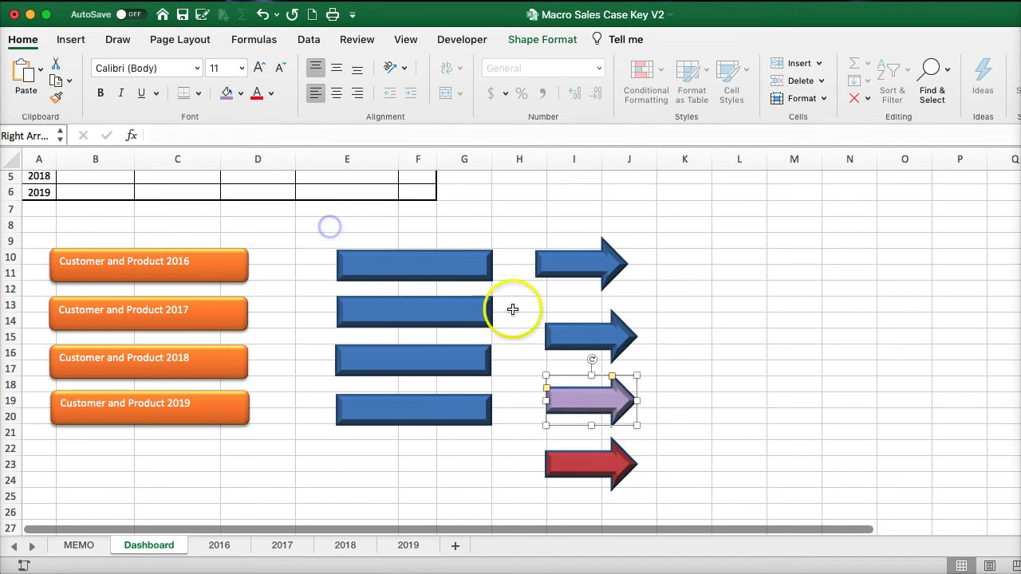
left_click(565, 335)
left_click(241, 94)
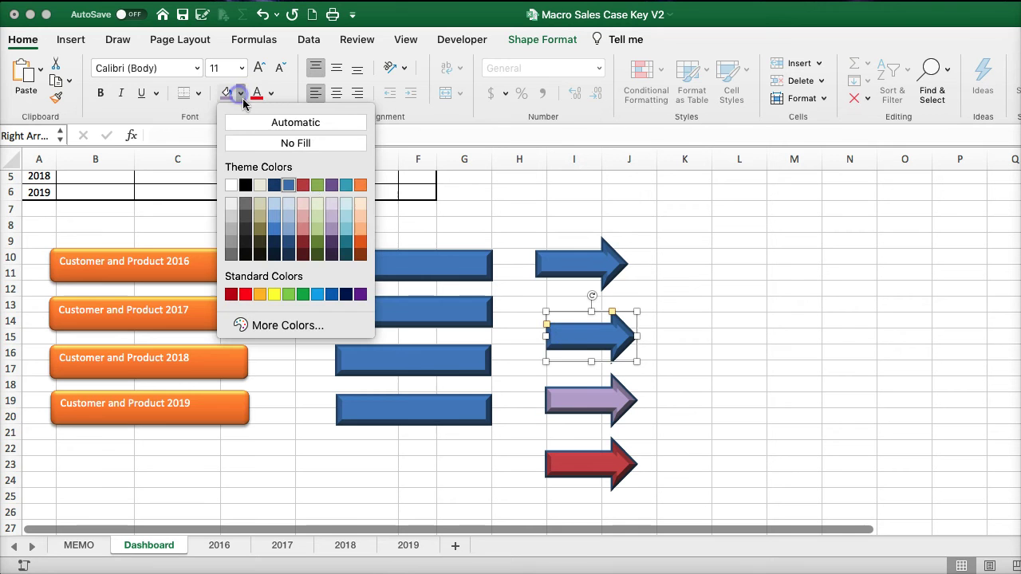
left_click(346, 230)
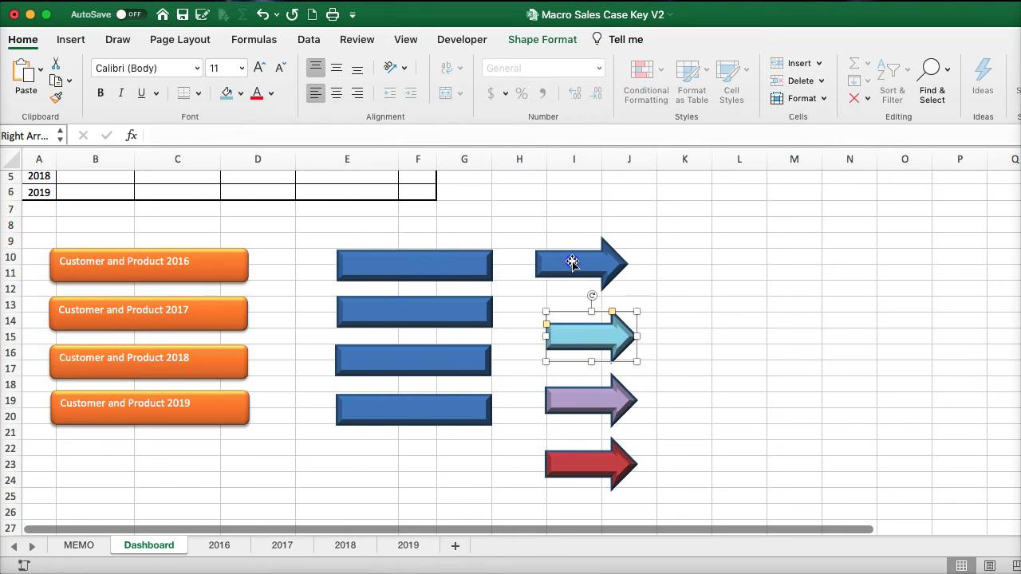
left_click_drag(572, 263, 583, 261)
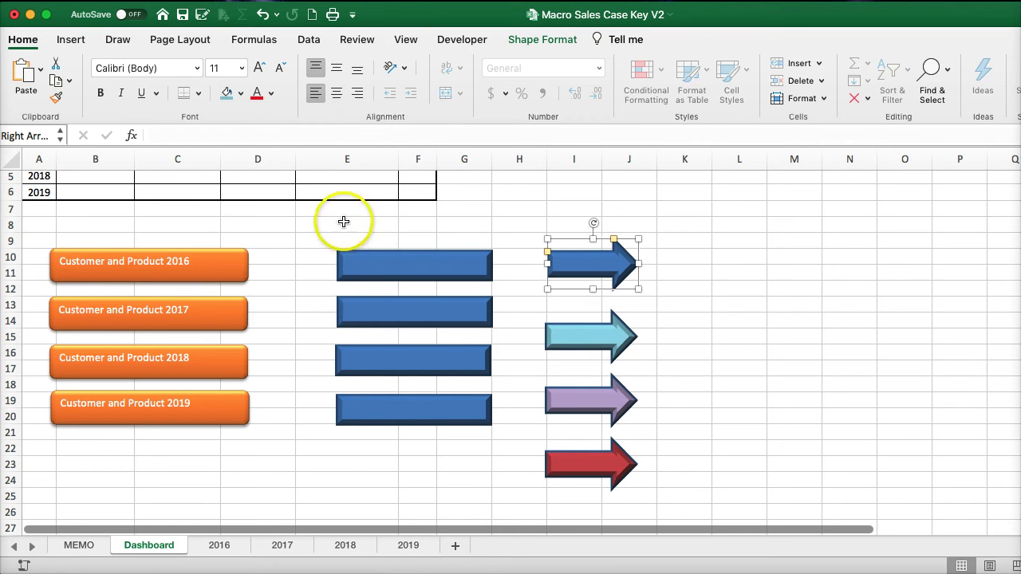
- Delete the four blue beveled rectangles next to the orange Customer and Product buttons
left_click(361, 259)
key("Delete")
left_click(369, 303)
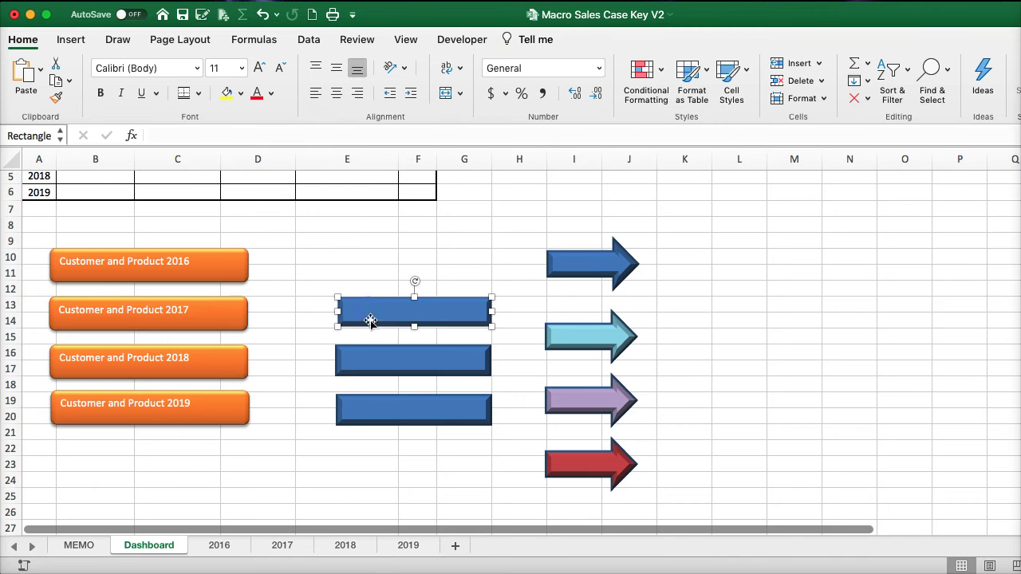
left_click_drag(370, 321, 379, 363)
key("Delete")
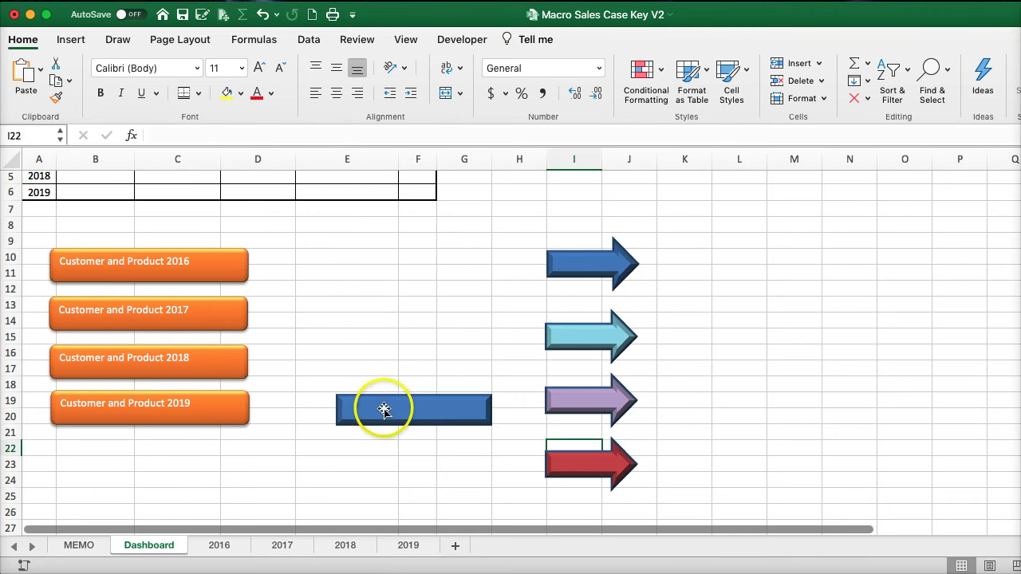
left_click(386, 407)
key("Delete")
left_click(372, 319)
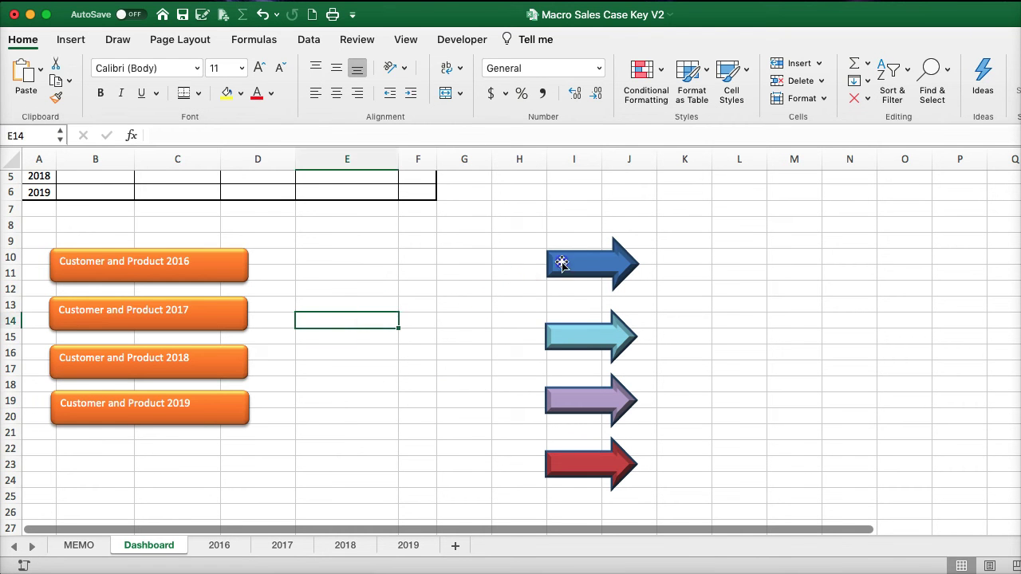
- Move the four arrows into a vertical column over columns E and F, beside the orange buttons, keeping their order
left_click_drag(558, 263, 338, 272)
left_click_drag(568, 337, 348, 330)
left_click_drag(554, 406, 336, 402)
left_click(536, 459)
left_click_drag(512, 470, 351, 466)
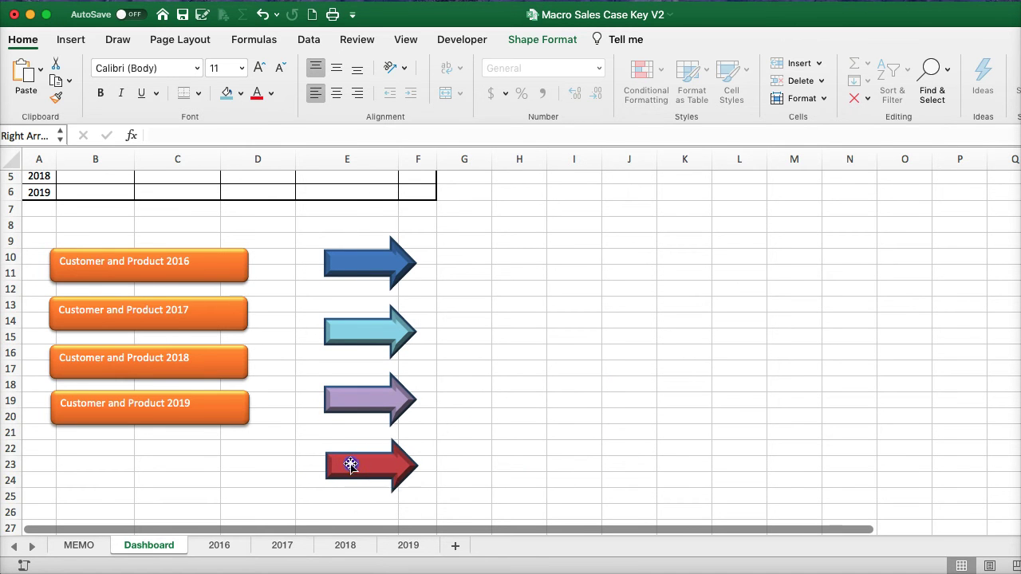
- Label the blue top arrow 2019 and the aqua arrow below it 2018
left_click(351, 264)
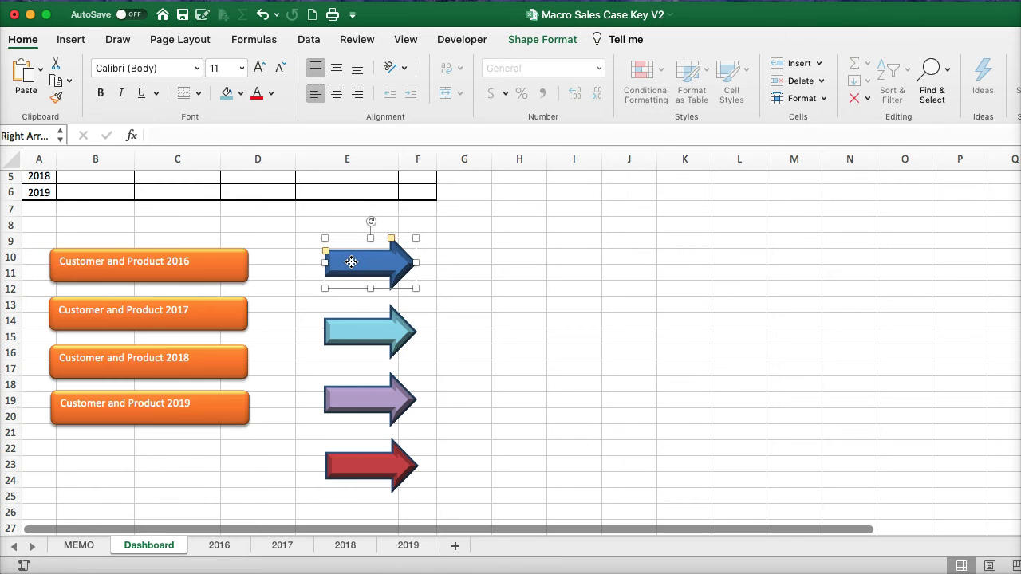
right_click(351, 261)
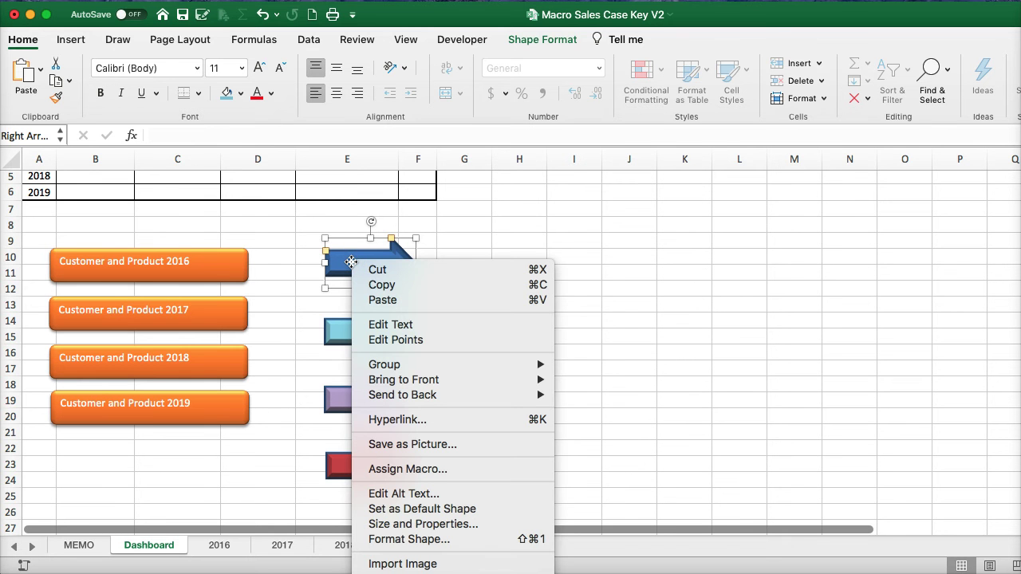
left_click(375, 324)
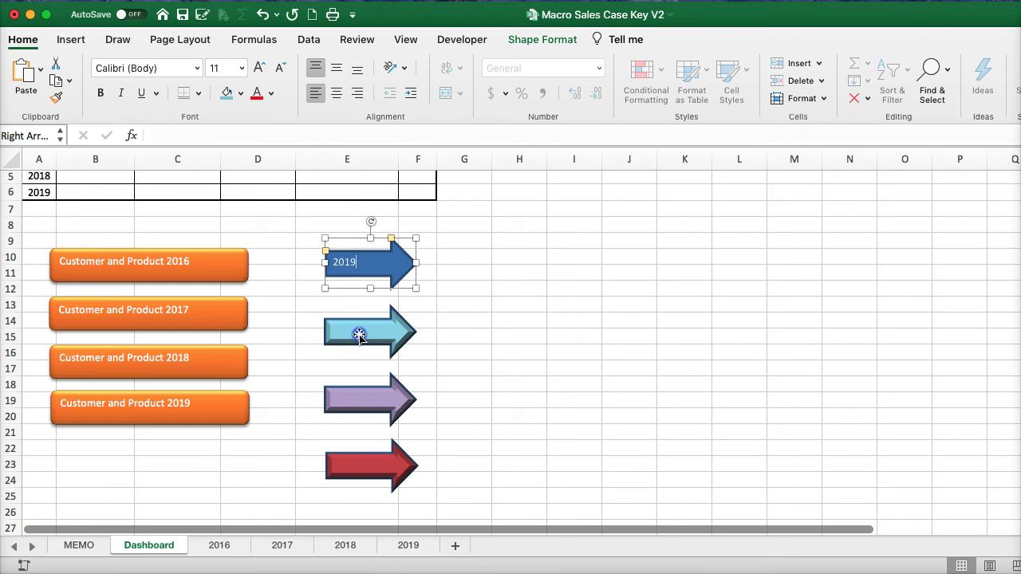
left_click(358, 333)
right_click(356, 329)
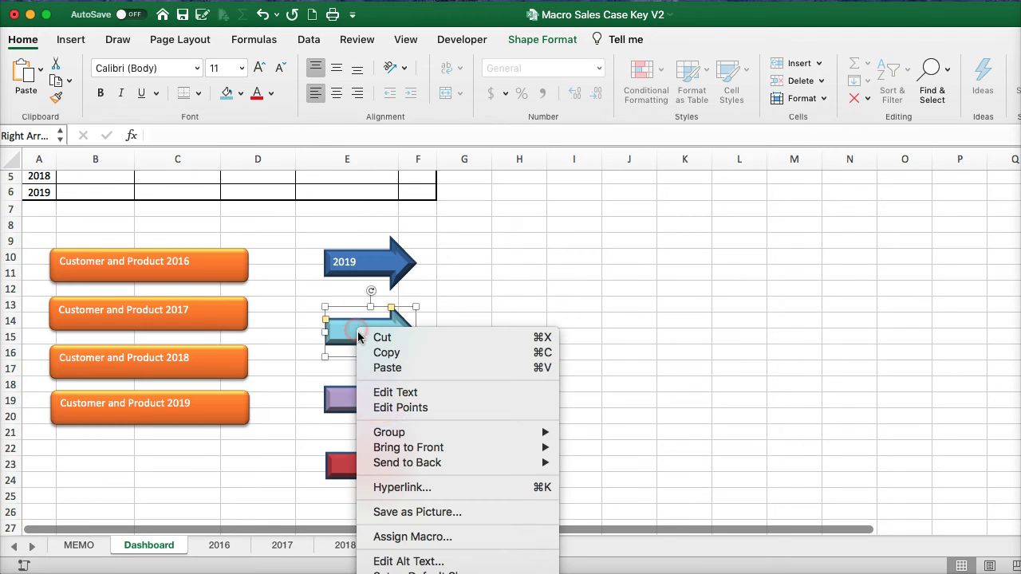
left_click(383, 396)
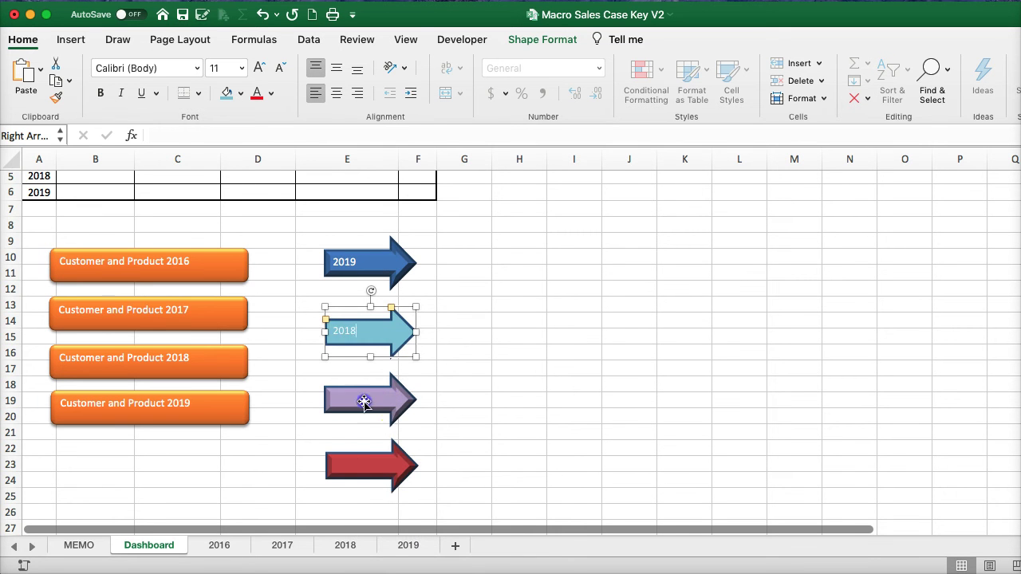
- Label the purple arrow 2017 and the red arrow 2016
left_click(375, 400)
right_click(364, 398)
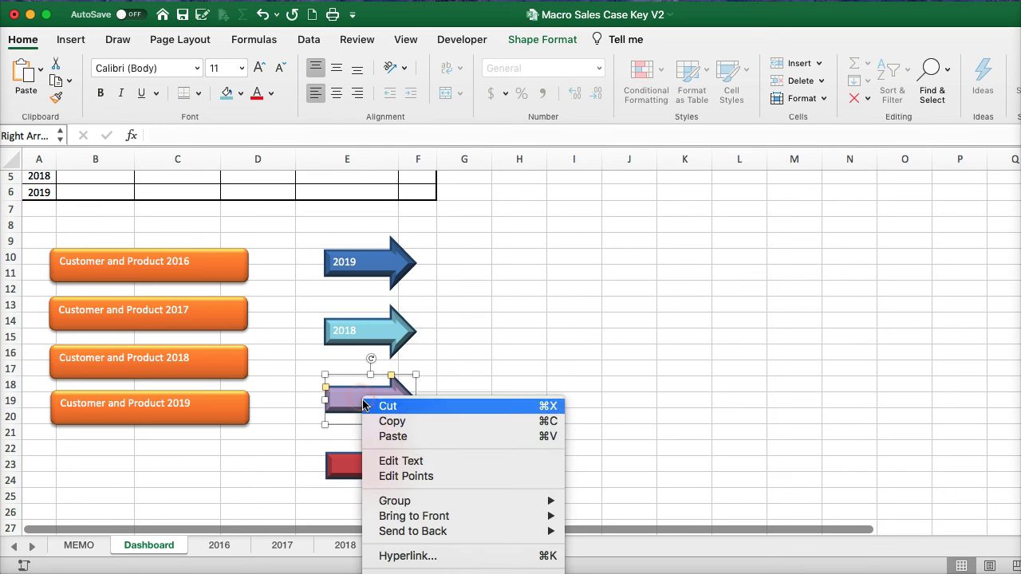
left_click(381, 460)
type("2017")
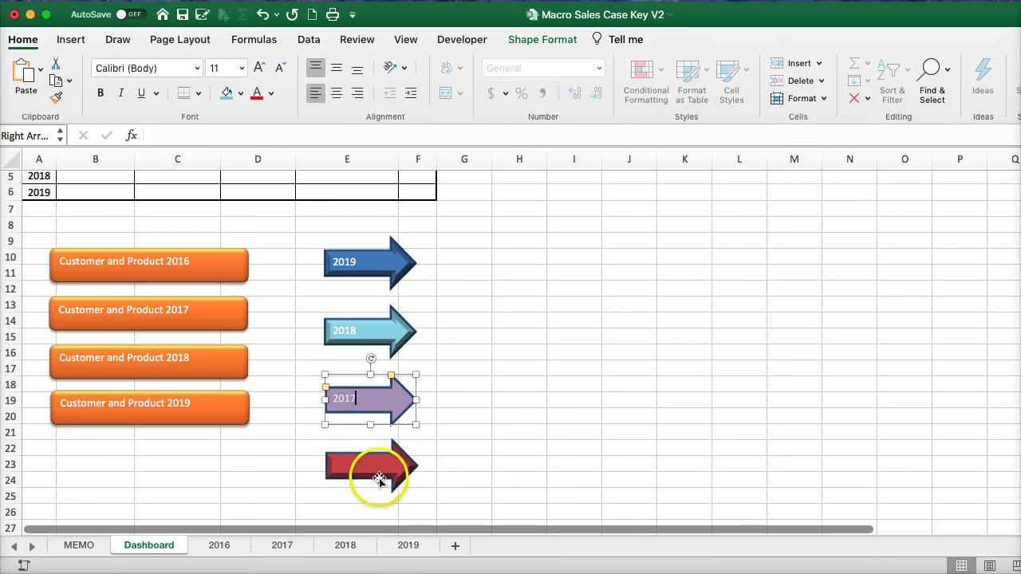
left_click(369, 469)
right_click(369, 469)
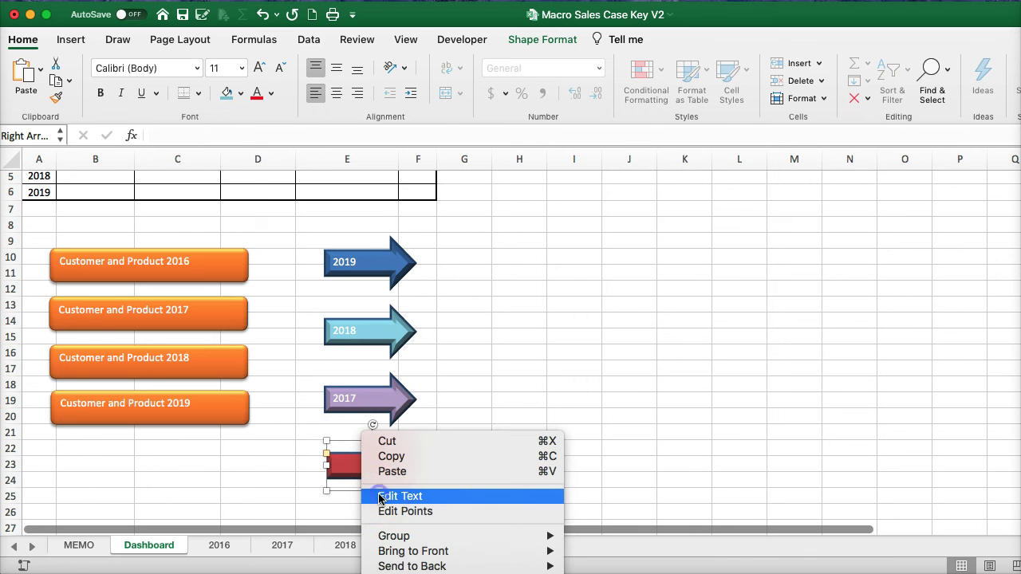
left_click(380, 497)
type("2016")
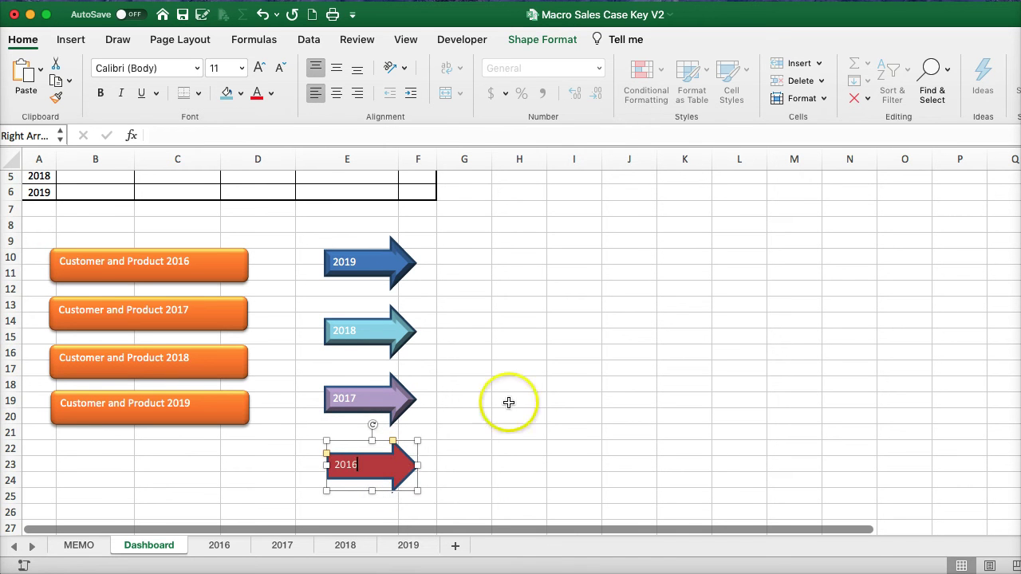
left_click(518, 384)
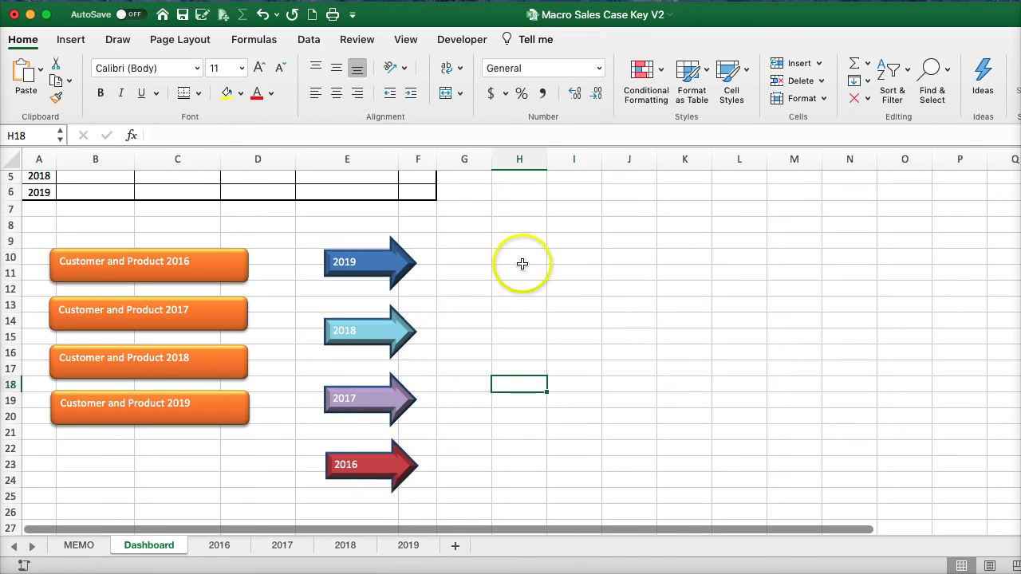
- Begin a new macro recording from Dashboard cell G10, stored in this workbook, and try to name the macro 2019
left_click(471, 250)
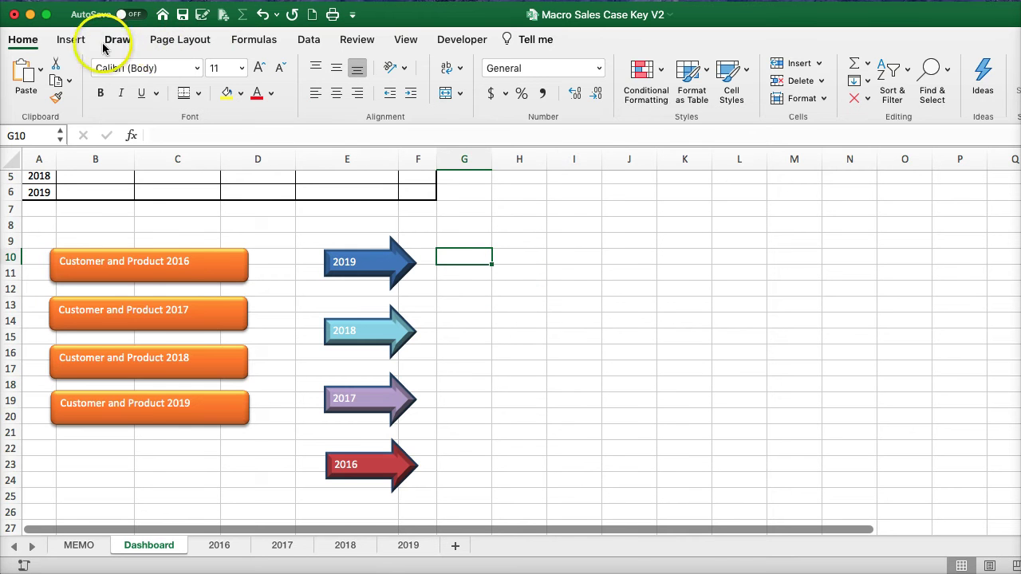
left_click(406, 39)
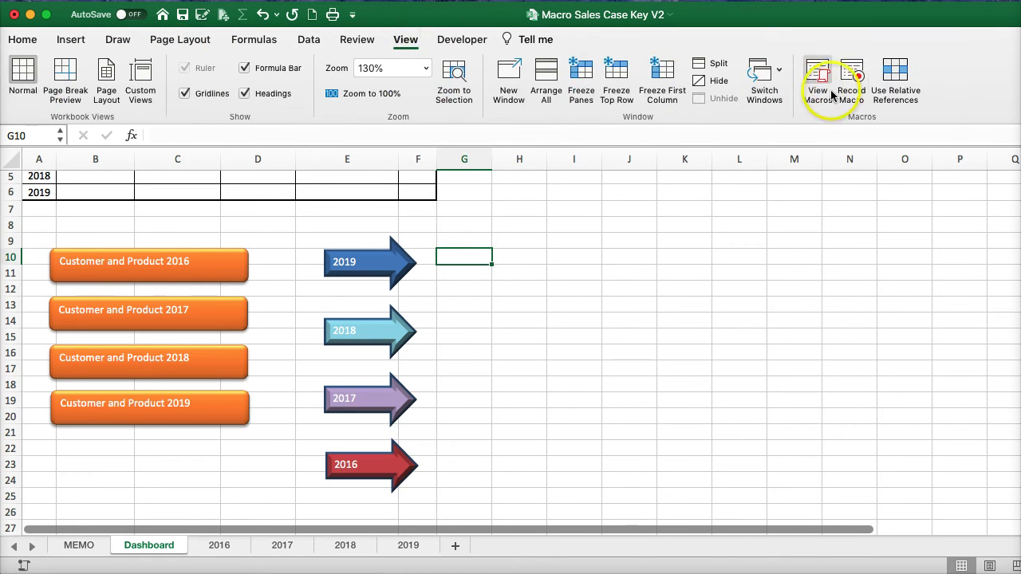
left_click(849, 76)
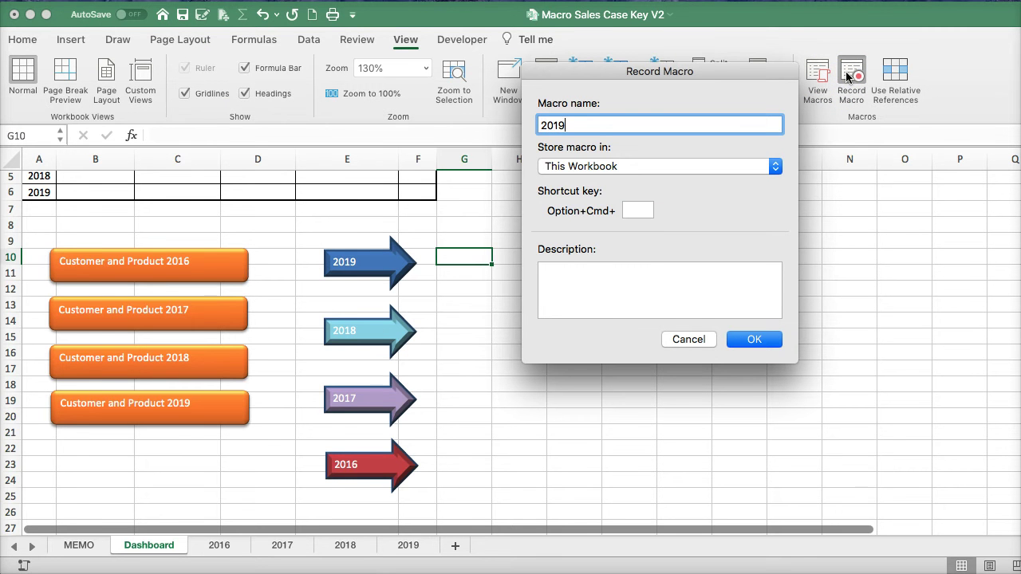
left_click(754, 339)
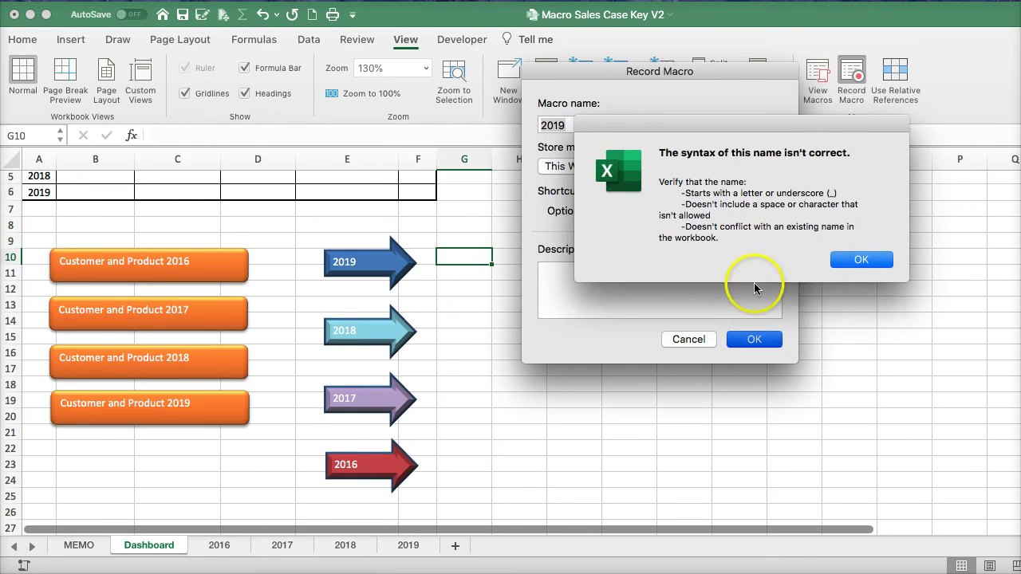
left_click(851, 261)
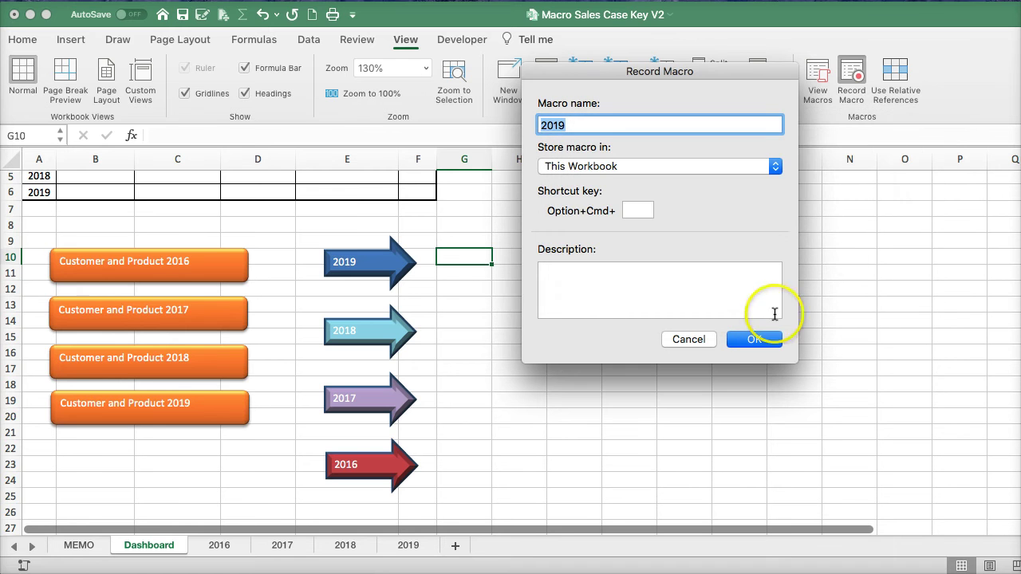
left_click(754, 339)
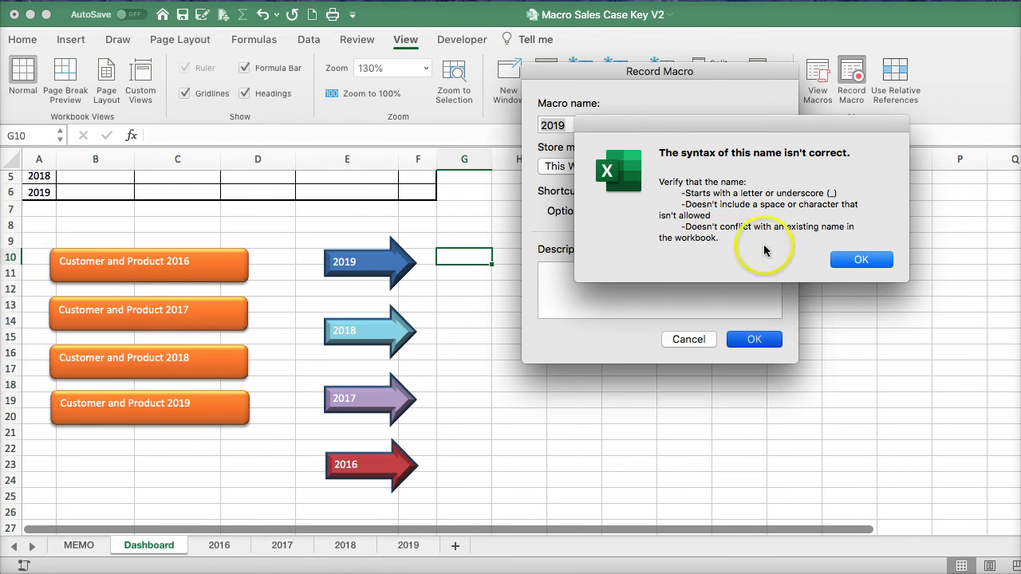
left_click(855, 260)
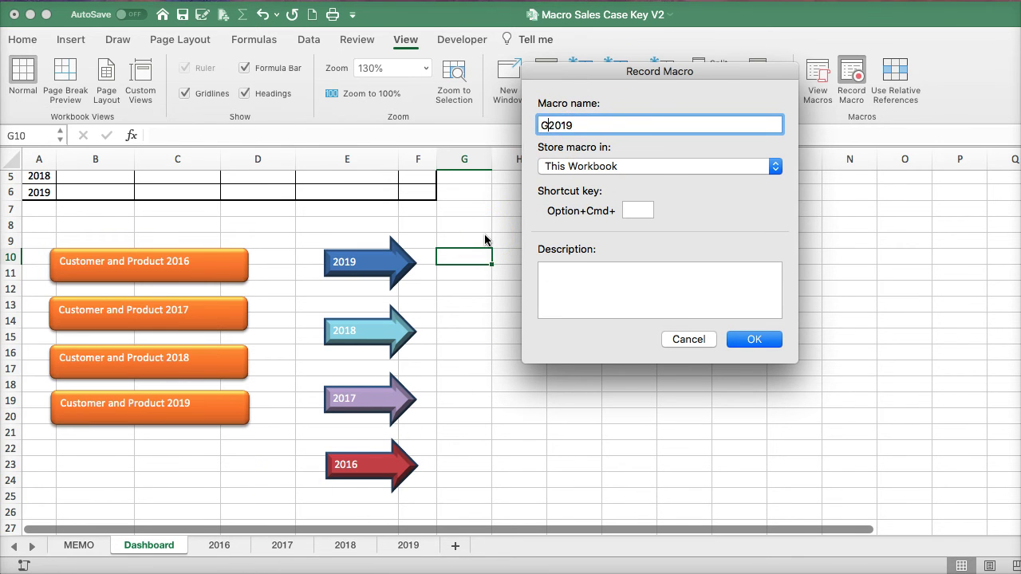
- Record the macro as GOTO2019, capturing the switch to cell A2 of the 2019 worksheet, and return to the Dashboard after stopping
left_click(754, 340)
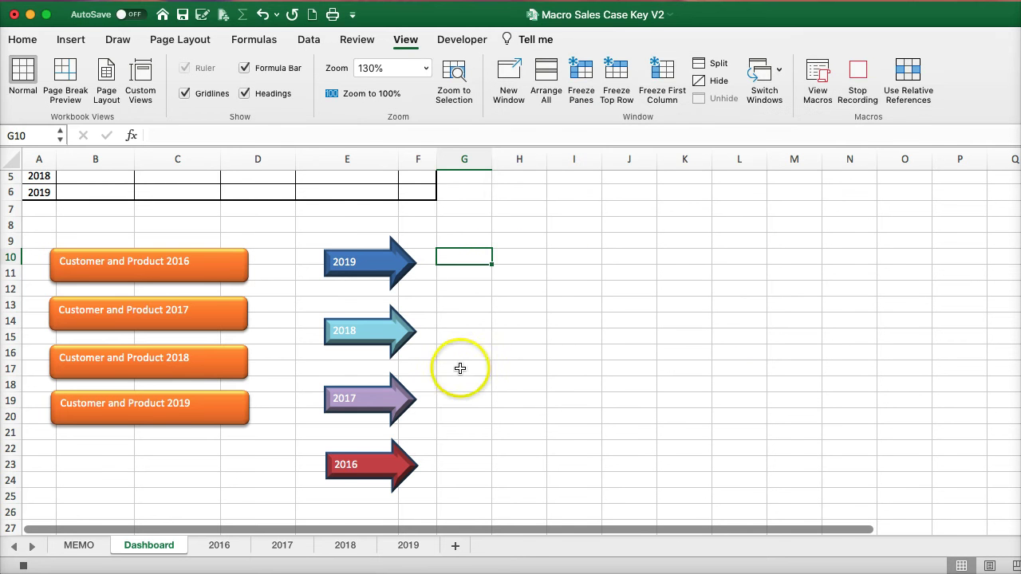
left_click(407, 544)
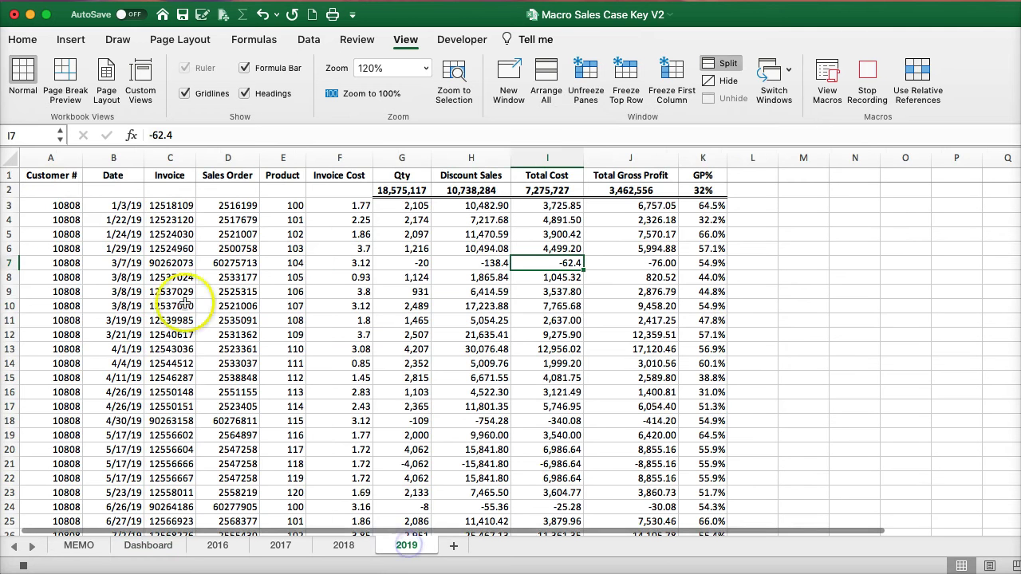
left_click(51, 191)
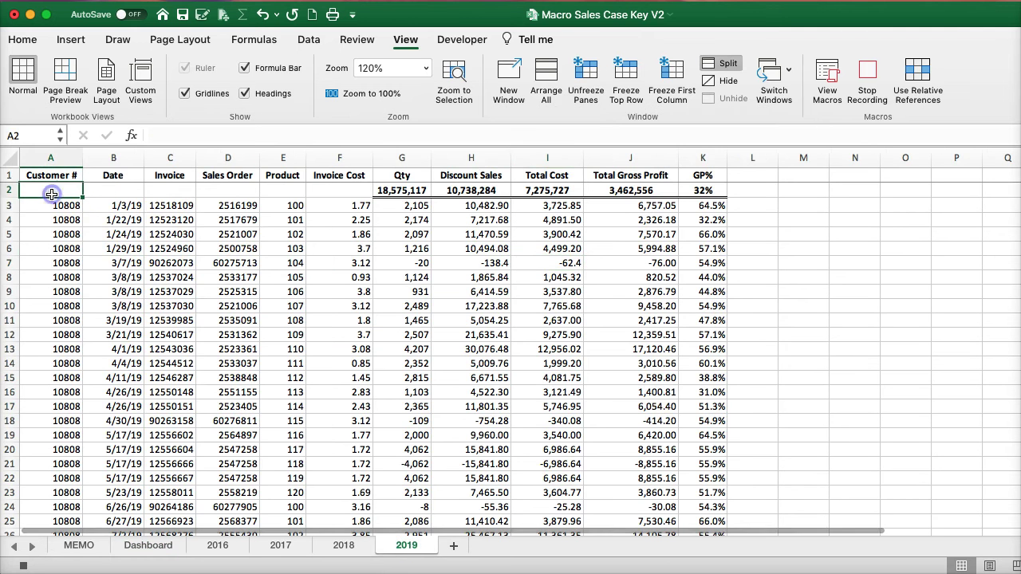
left_click(868, 78)
left_click(150, 546)
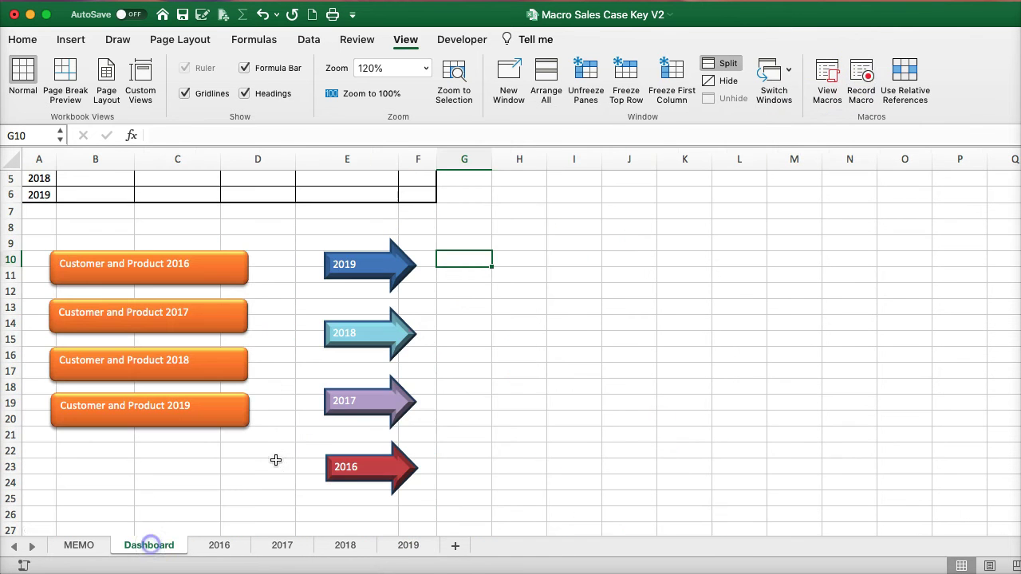
- Record a macro named Goto2018 that goes to cell A2 of the 2018 worksheet, and return to the Dashboard after stopping
left_click(853, 75)
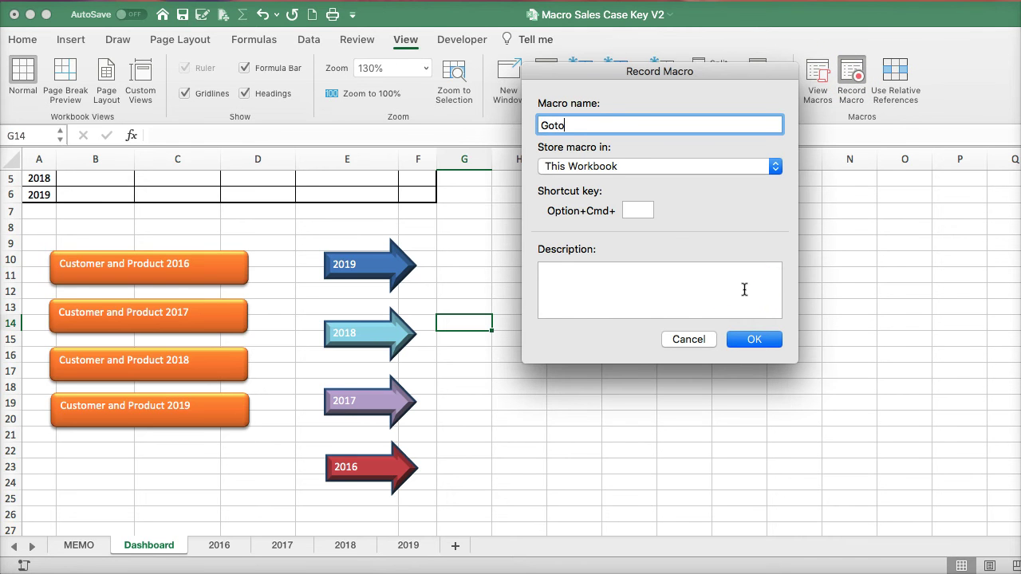
left_click(754, 339)
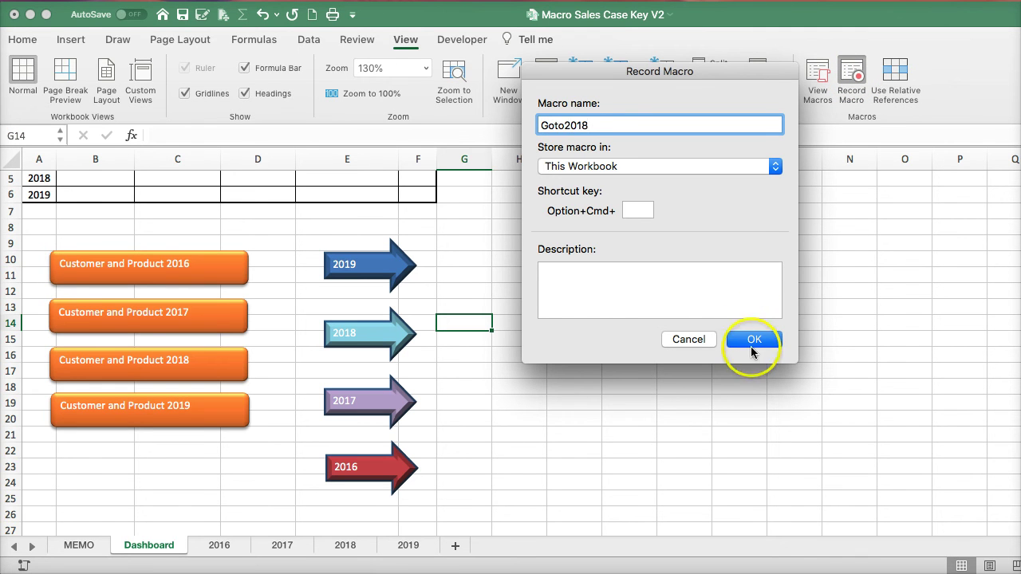
left_click(345, 546)
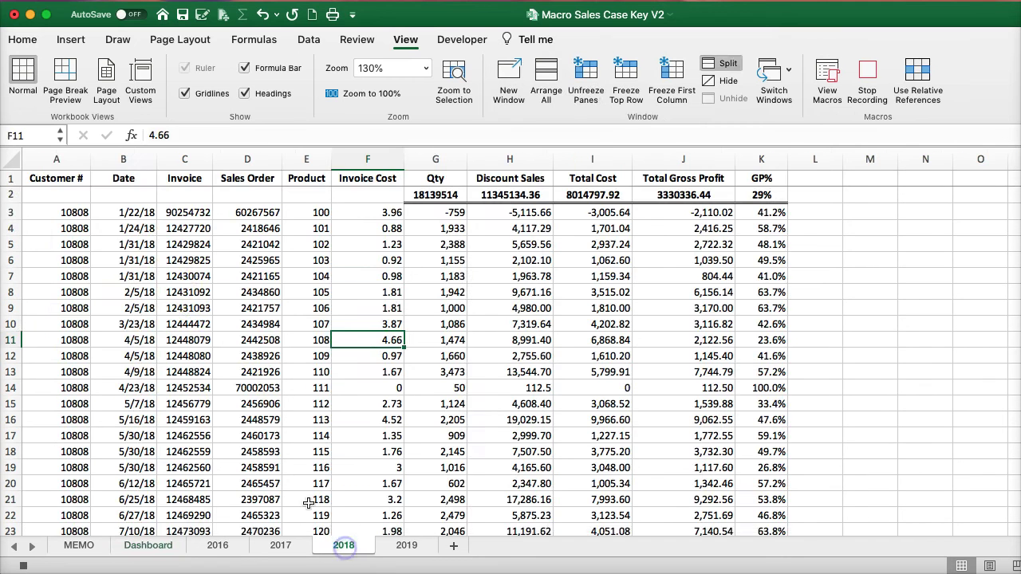
left_click(48, 196)
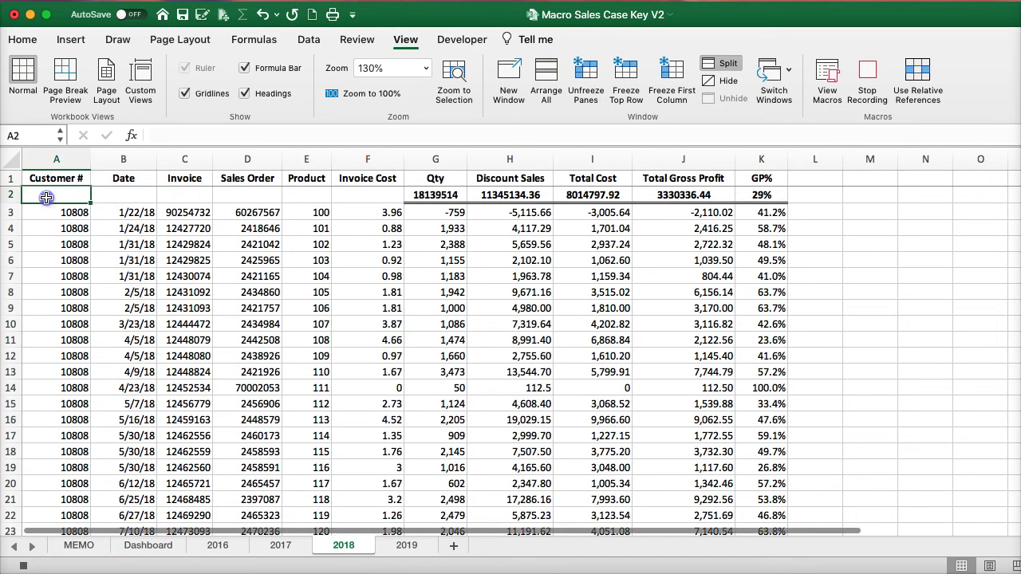
left_click(867, 75)
left_click(176, 545)
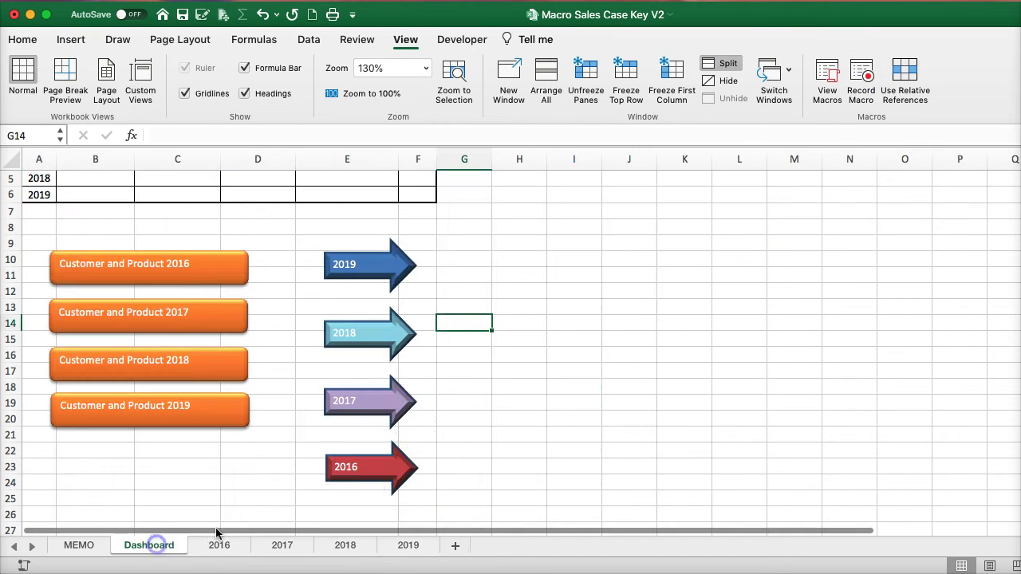
- Record a macro named goto2017 that goes to cell A2 of the 2017 worksheet, and return to the Dashboard after stopping
left_click(451, 388)
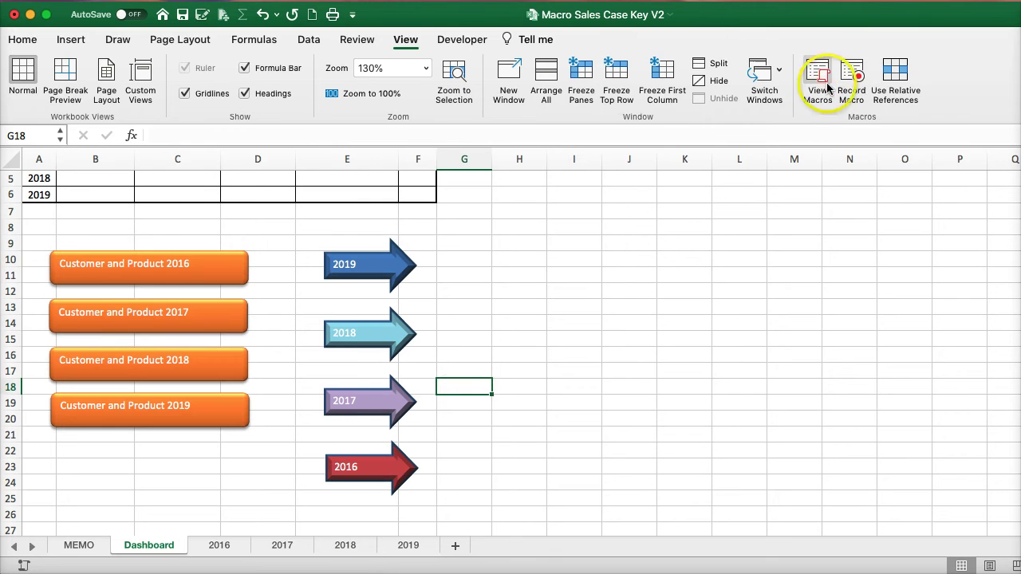
left_click(850, 76)
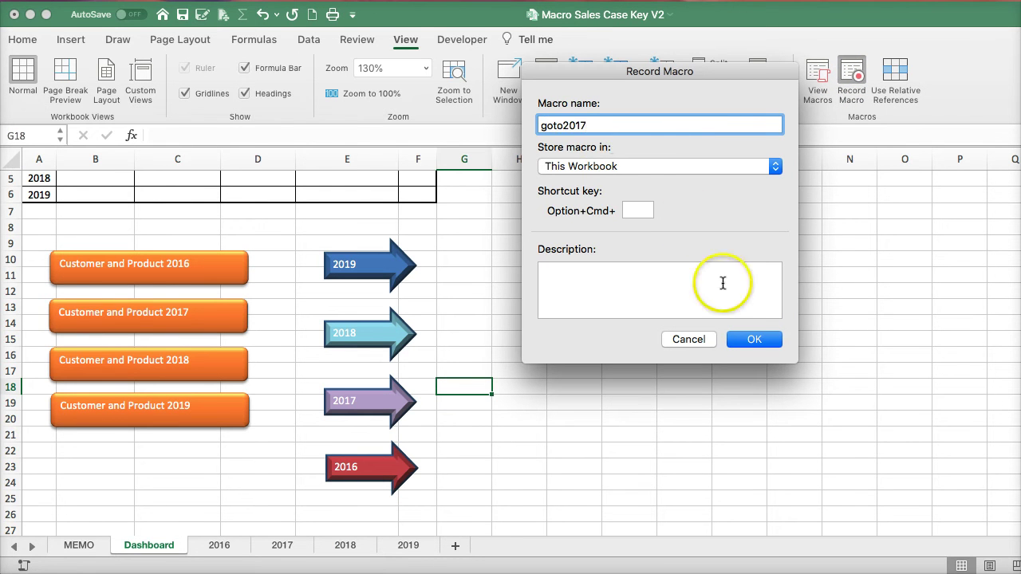
left_click(754, 339)
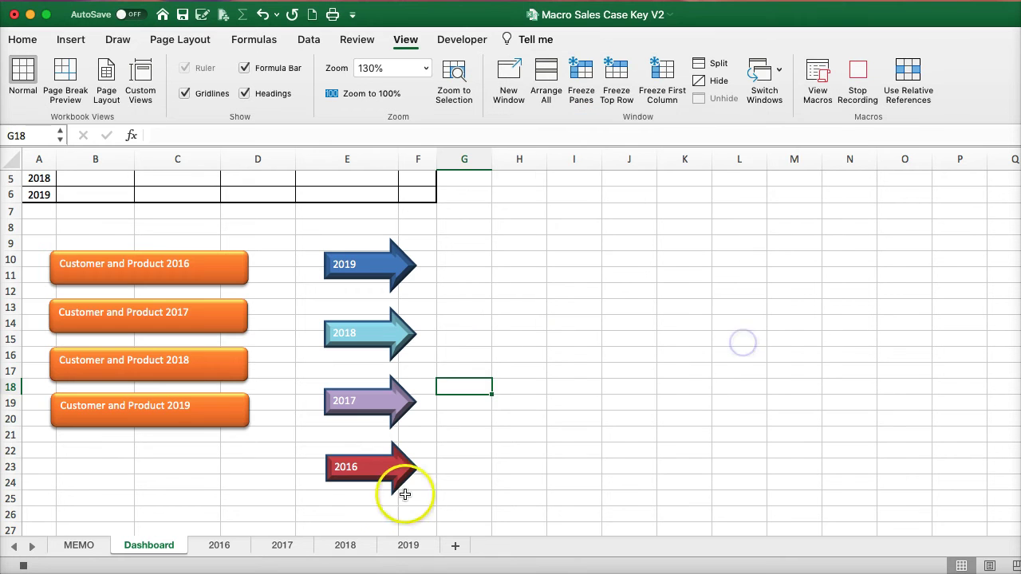
left_click(279, 545)
left_click(57, 194)
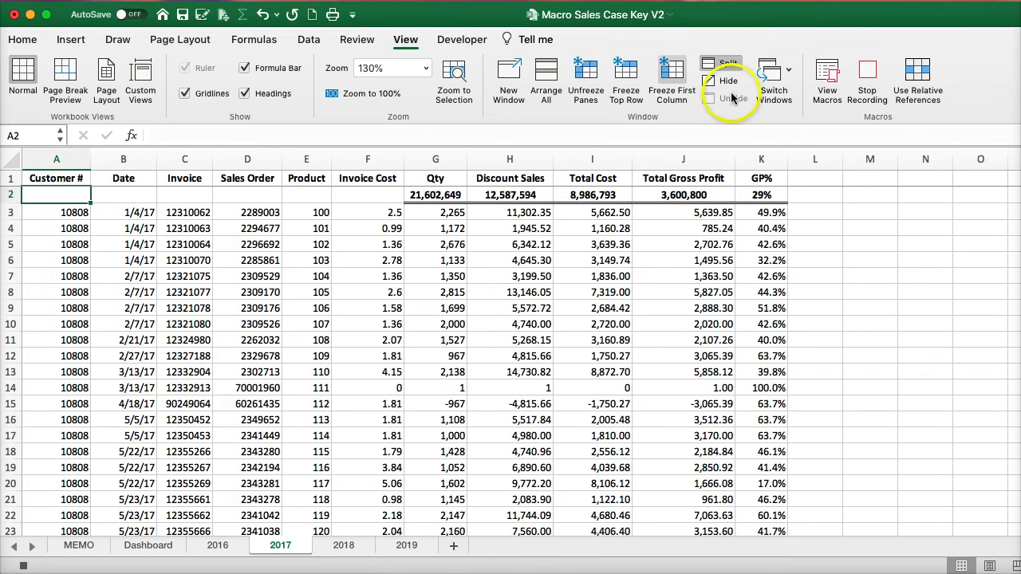
left_click(866, 76)
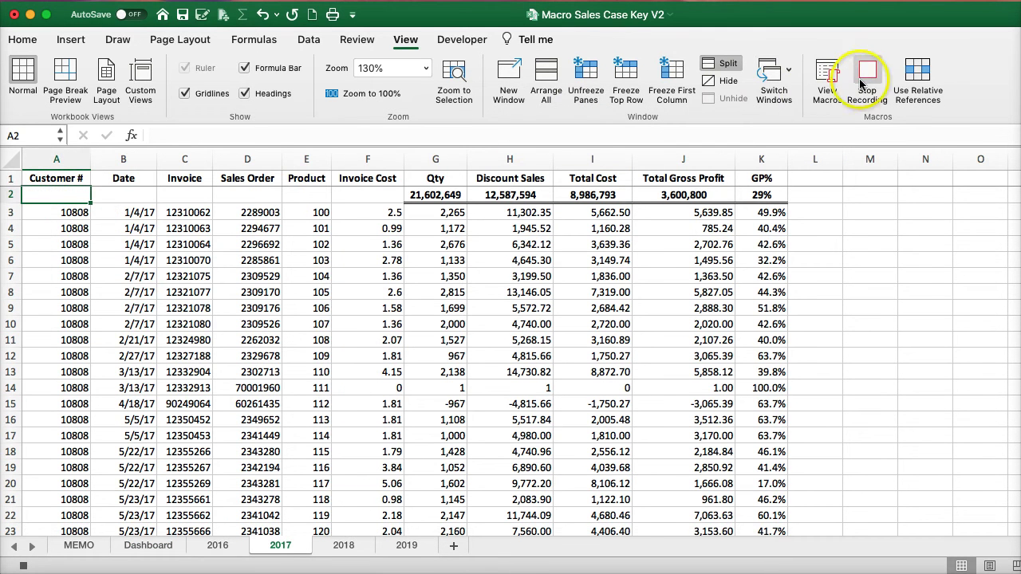
left_click(146, 545)
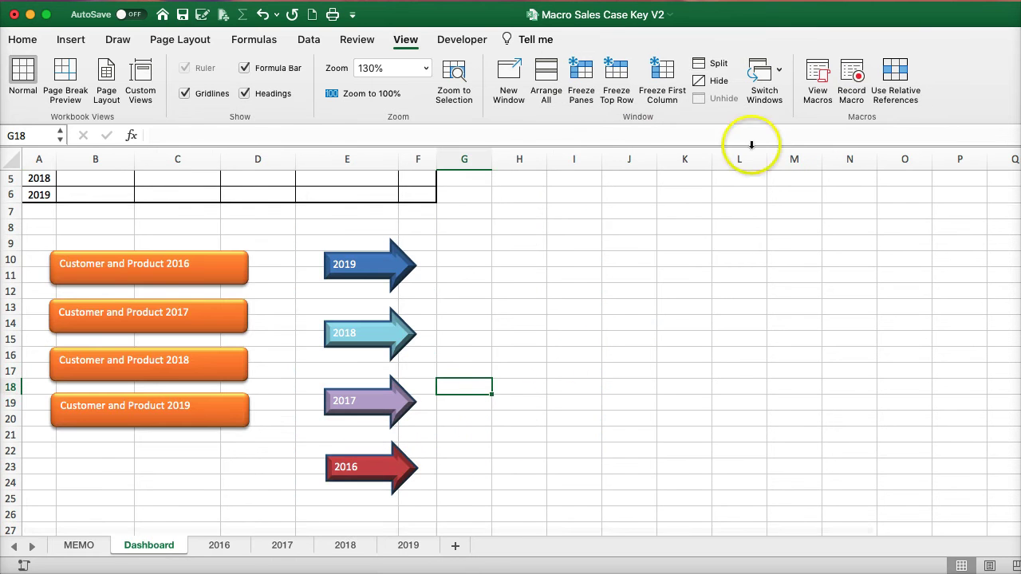
- Record a macro named goto2016 that goes to cell A2 of the 2016 worksheet, and stop recording there
left_click(850, 76)
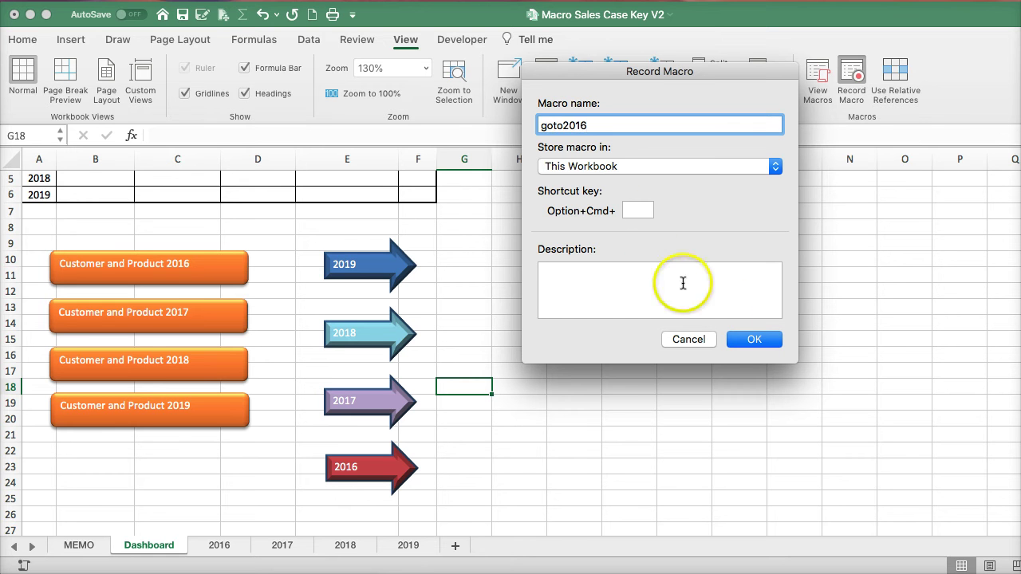
left_click(754, 339)
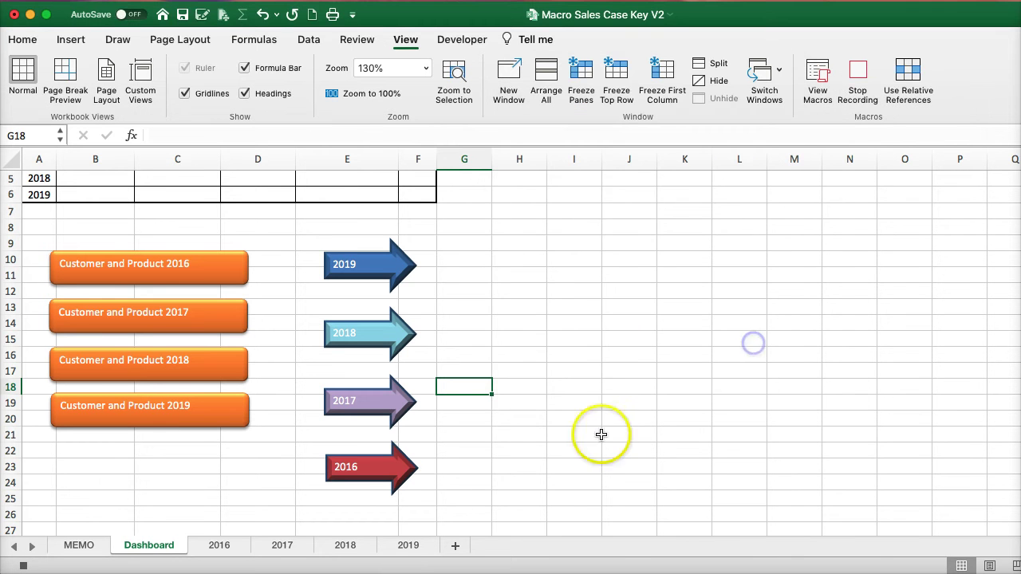
left_click(221, 546)
left_click(50, 196)
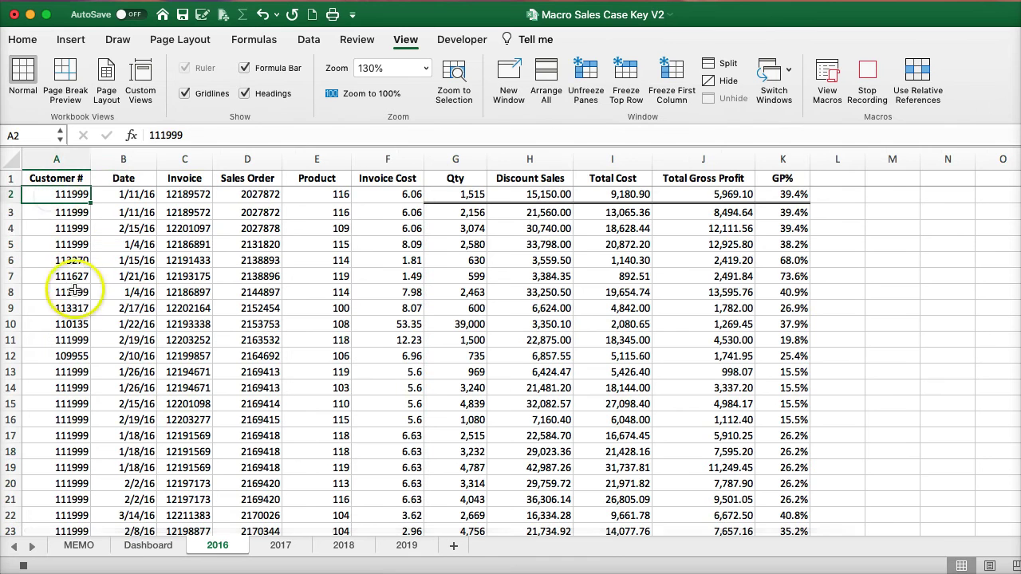
left_click(167, 292)
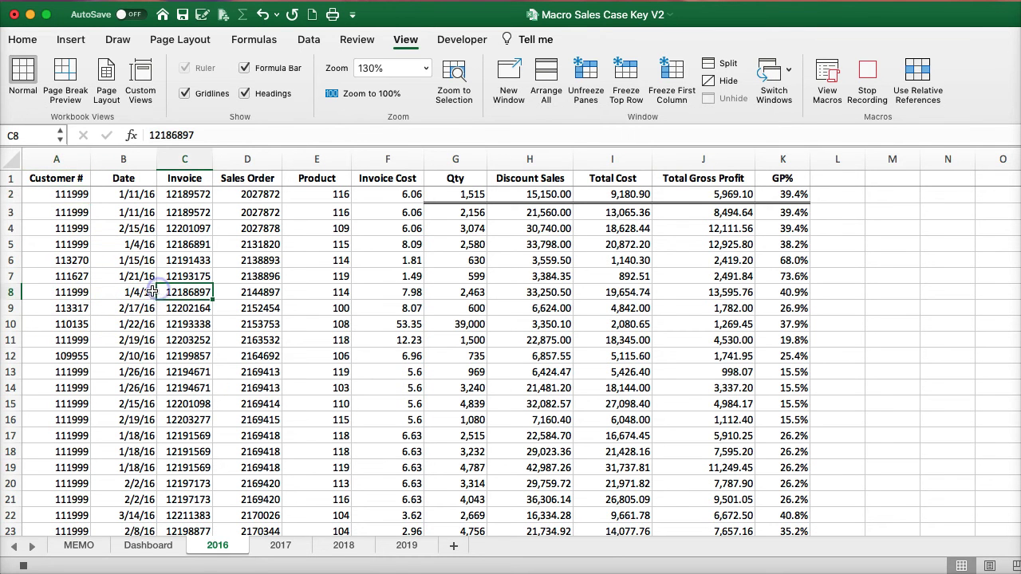
left_click(52, 195)
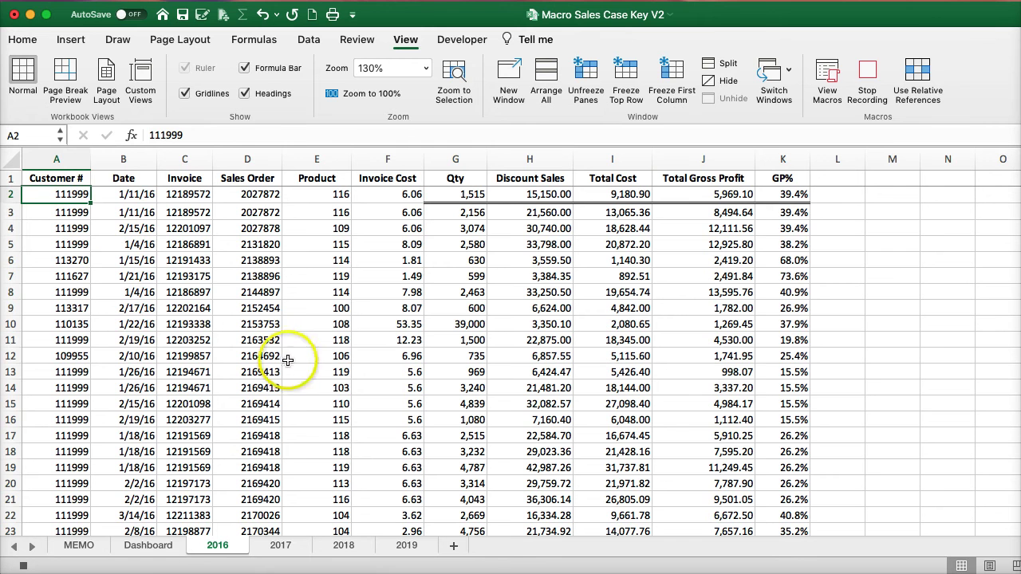
left_click(867, 77)
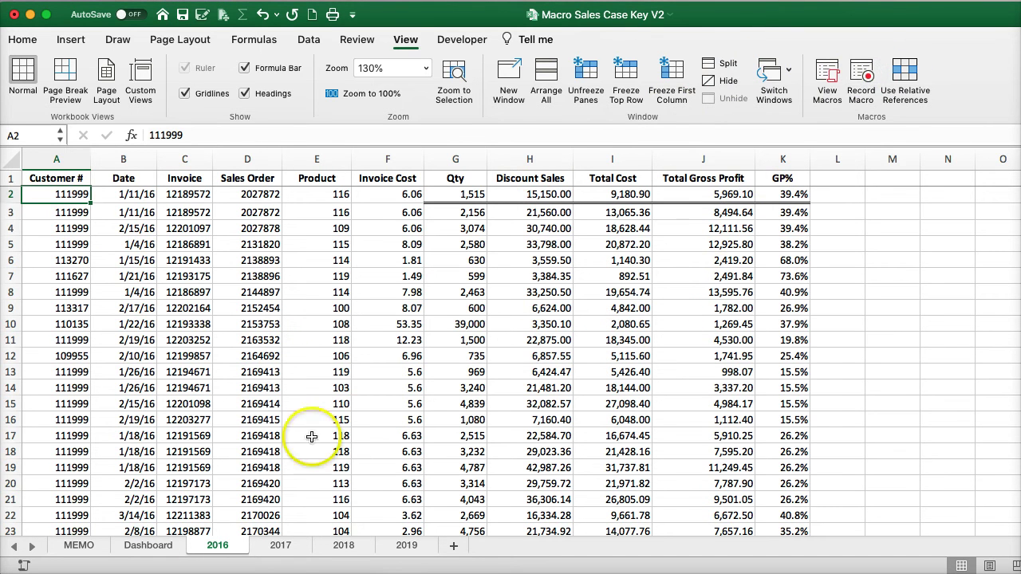
- Run the previously recorded totals macro on the 2016 worksheet and return to the Dashboard
left_click(214, 326)
key("super+alt+t")
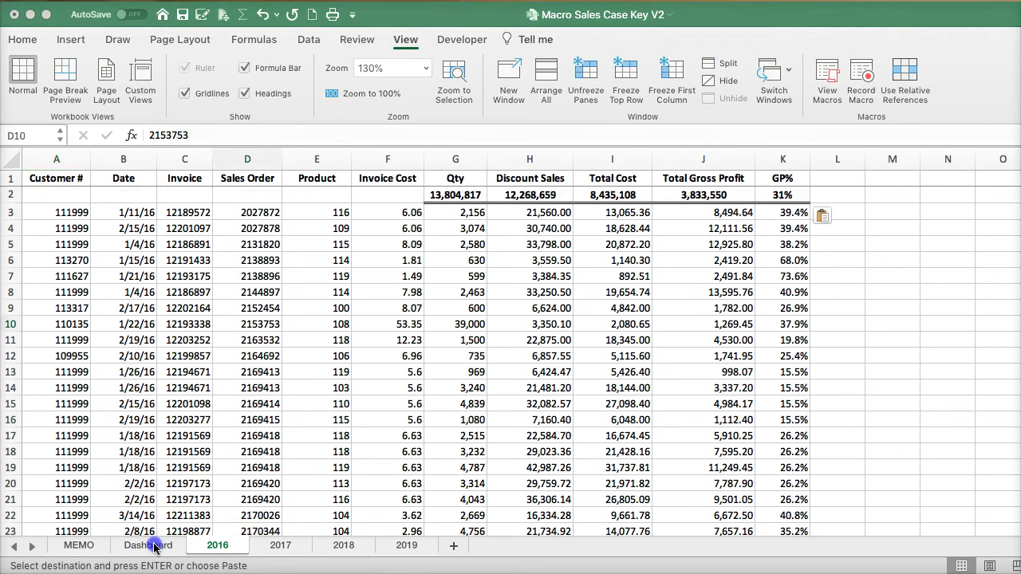
left_click(80, 545)
left_click(149, 549)
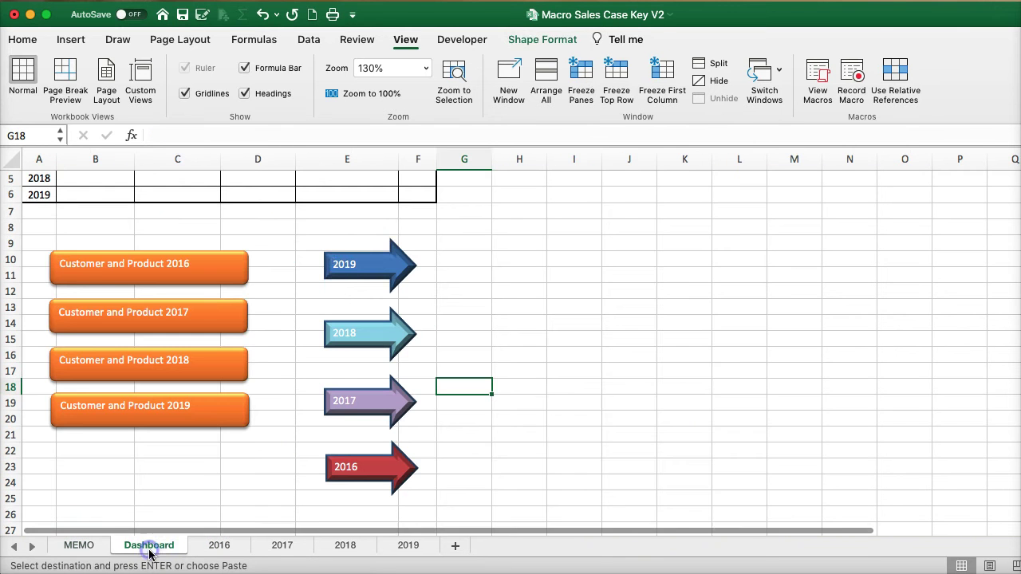
- Assign the GOTO2019 macro to the blue 2019 arrow on the Dashboard
left_click(365, 266)
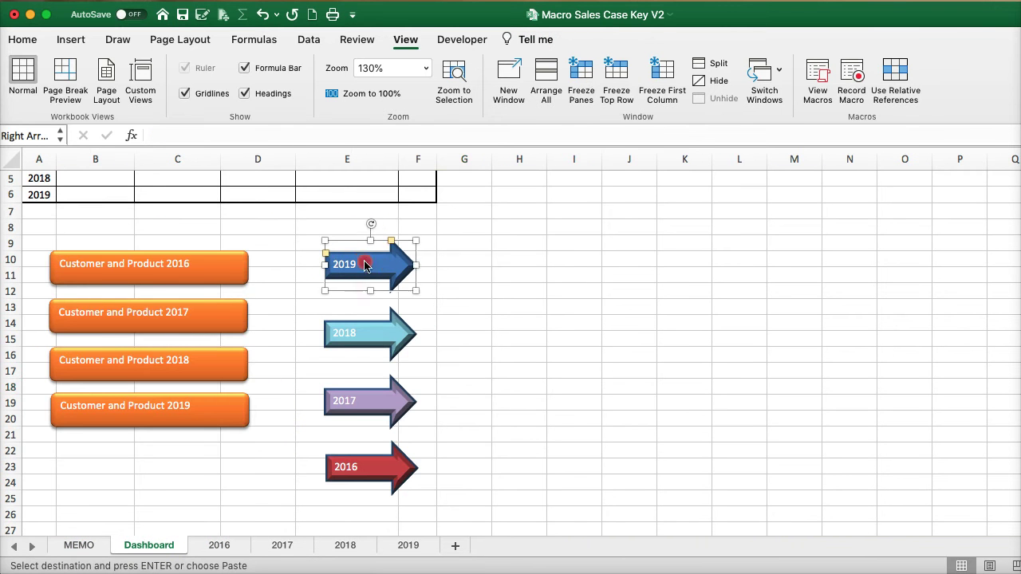
right_click(365, 267)
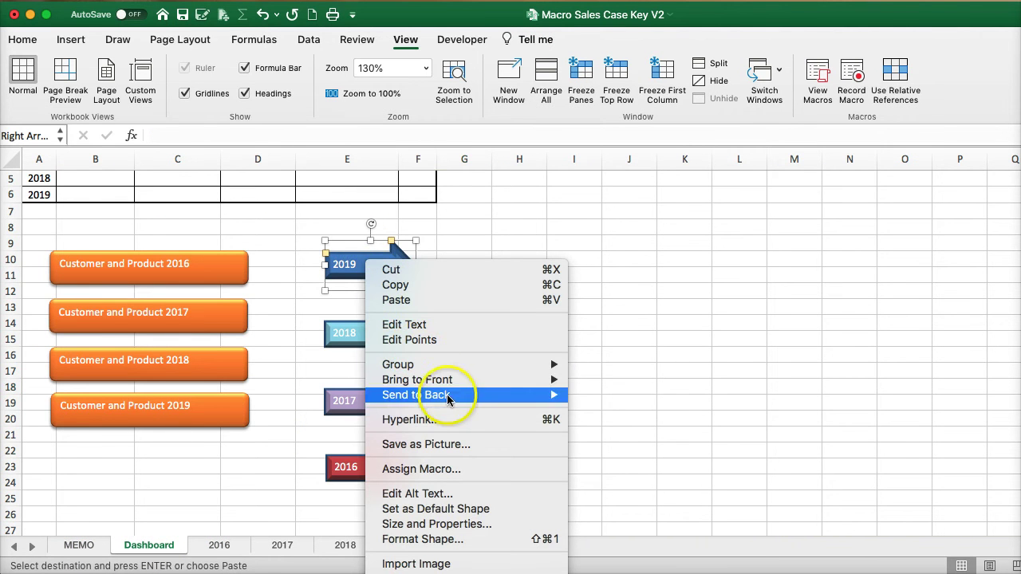
left_click(451, 469)
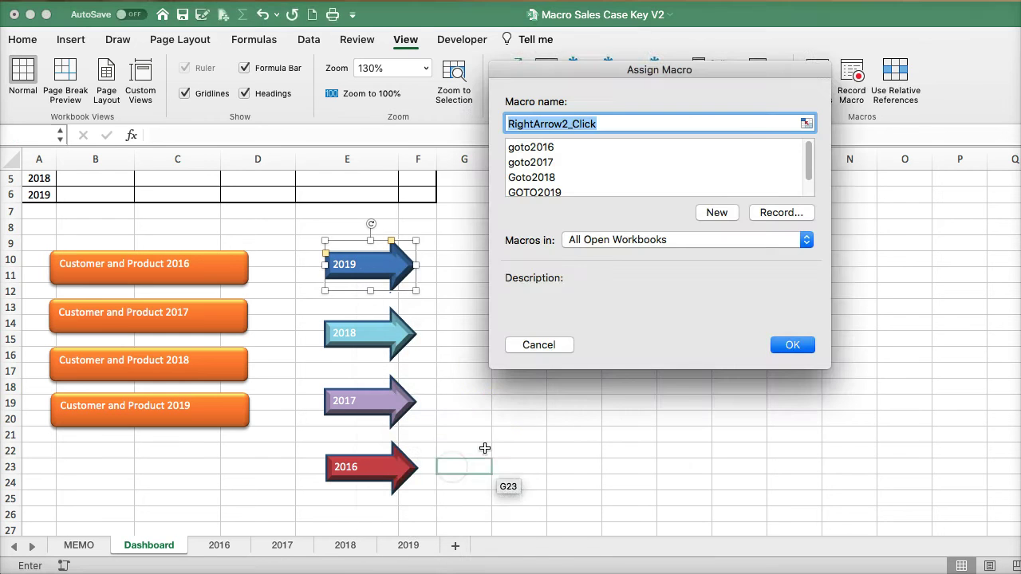
left_click(518, 189)
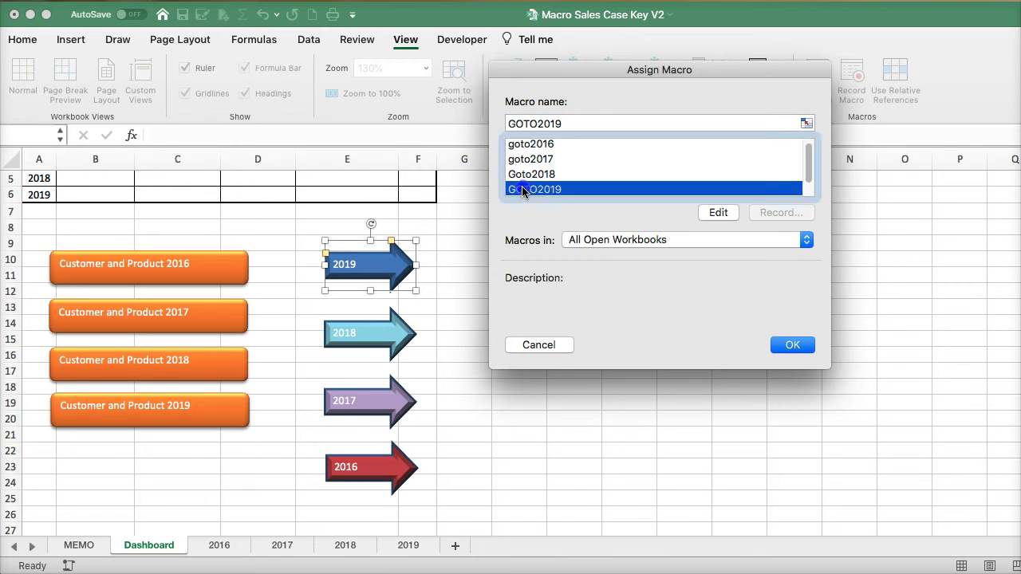
left_click(790, 346)
- Assign the Goto2018 macro to the light blue 2018 arrow on the Dashboard
left_click(343, 337)
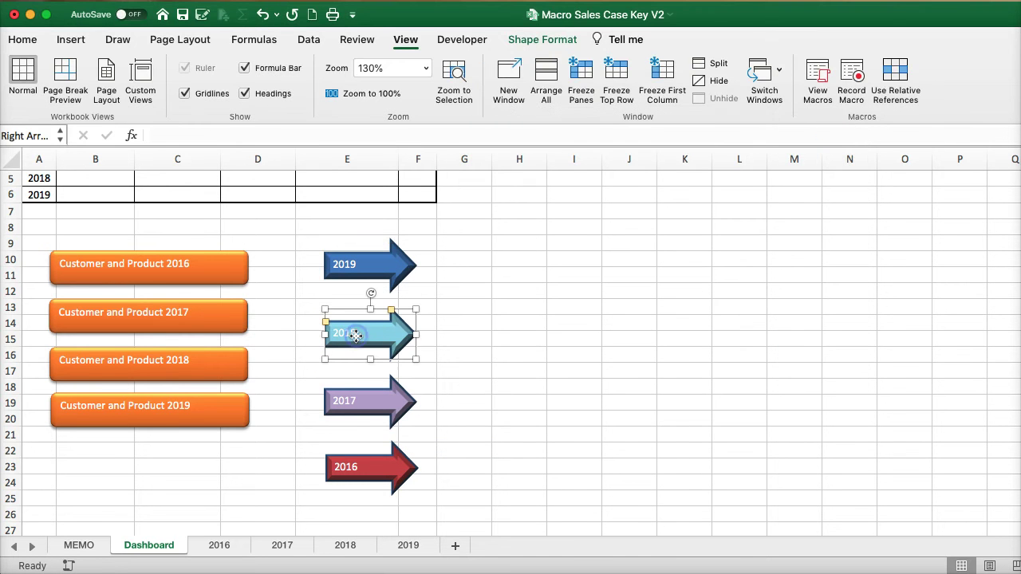
right_click(355, 335)
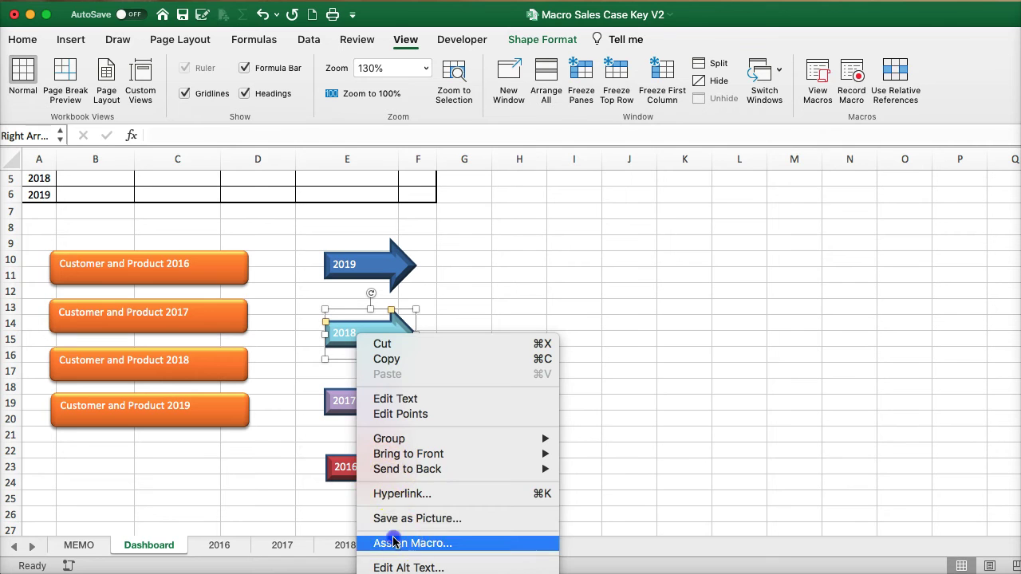
left_click(372, 543)
left_click(523, 177)
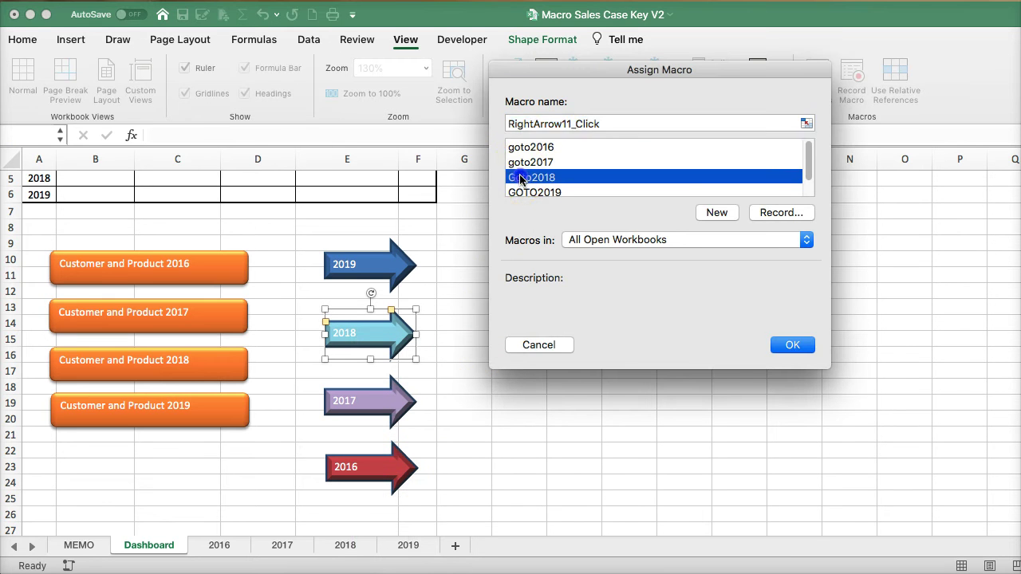
- Assign the goto2017 macro to the purple 2017 arrow on the Dashboard
left_click(335, 402)
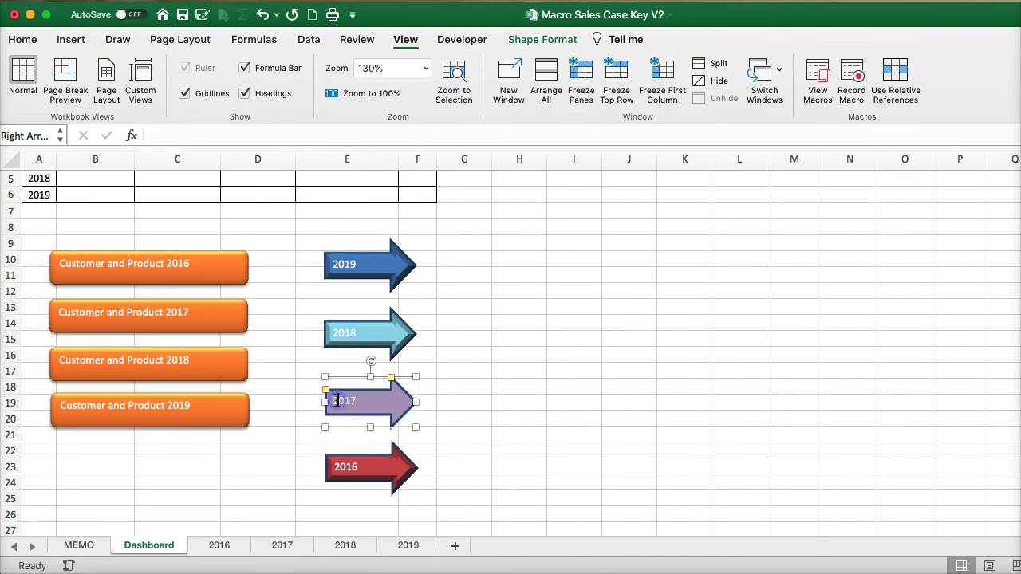
right_click(336, 399)
left_click(355, 558)
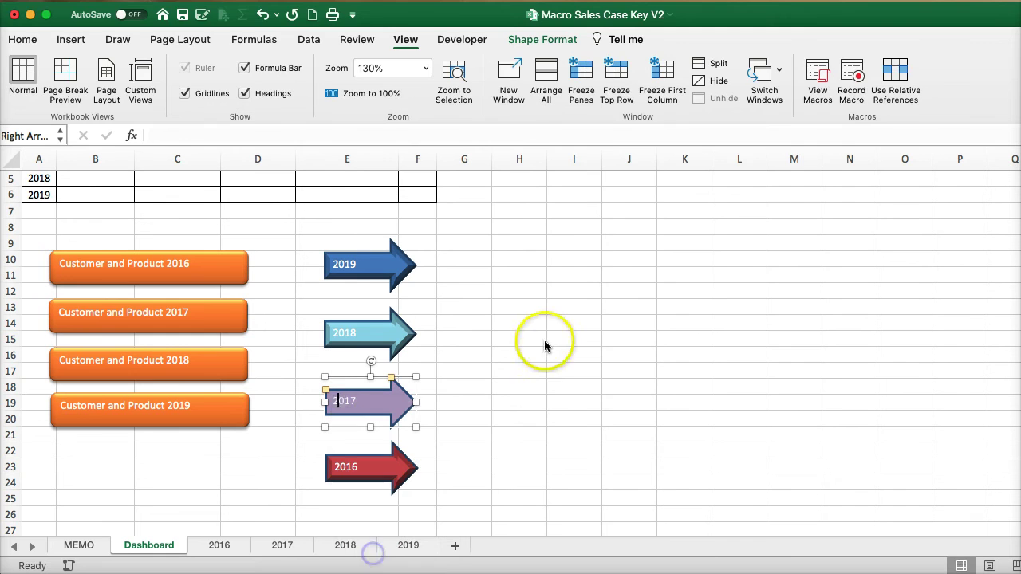
left_click(531, 162)
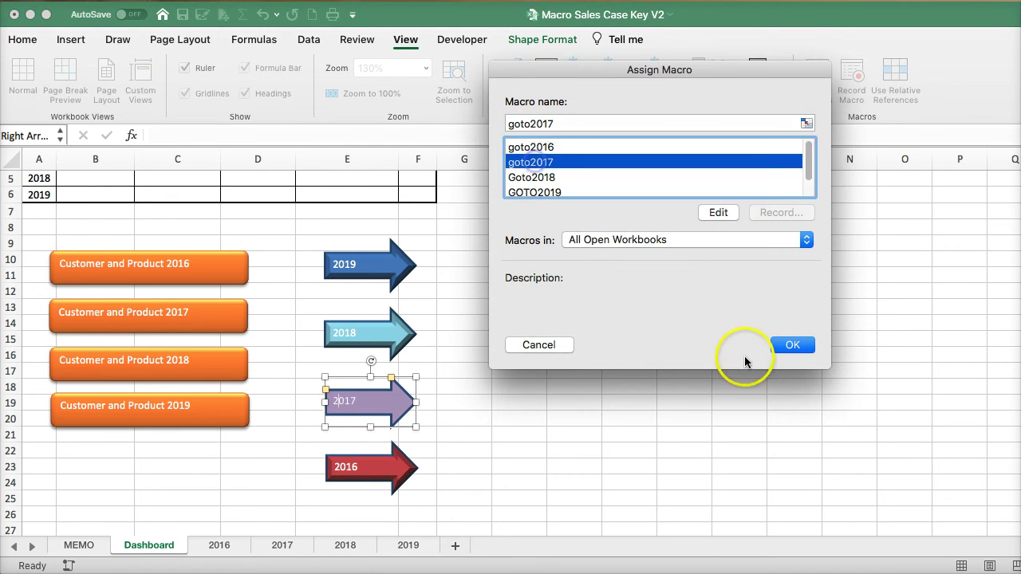
left_click(790, 344)
- Assign the goto2016 macro to the red 2016 arrow on the Dashboard
left_click(348, 469)
right_click(352, 469)
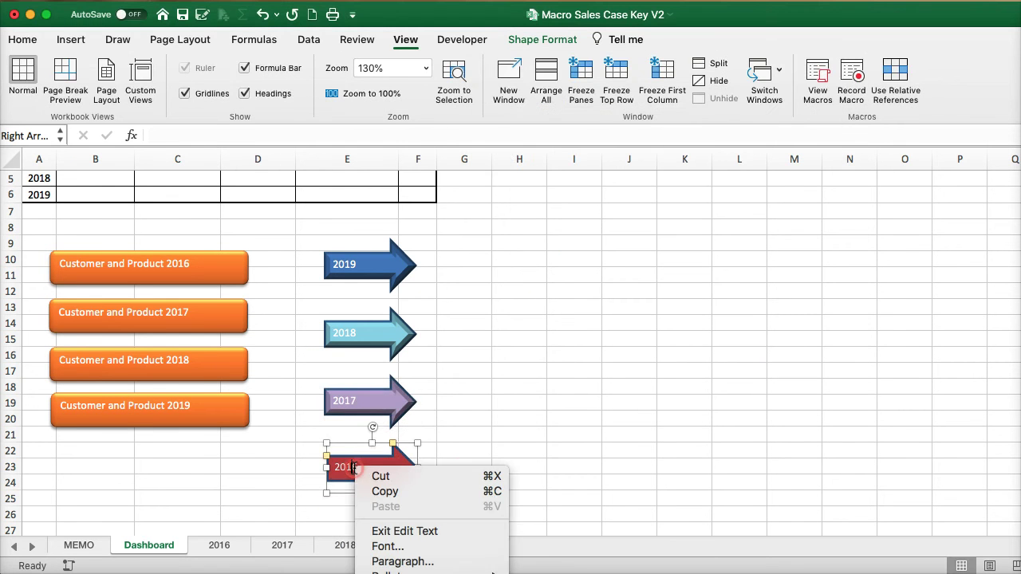
left_click(438, 568)
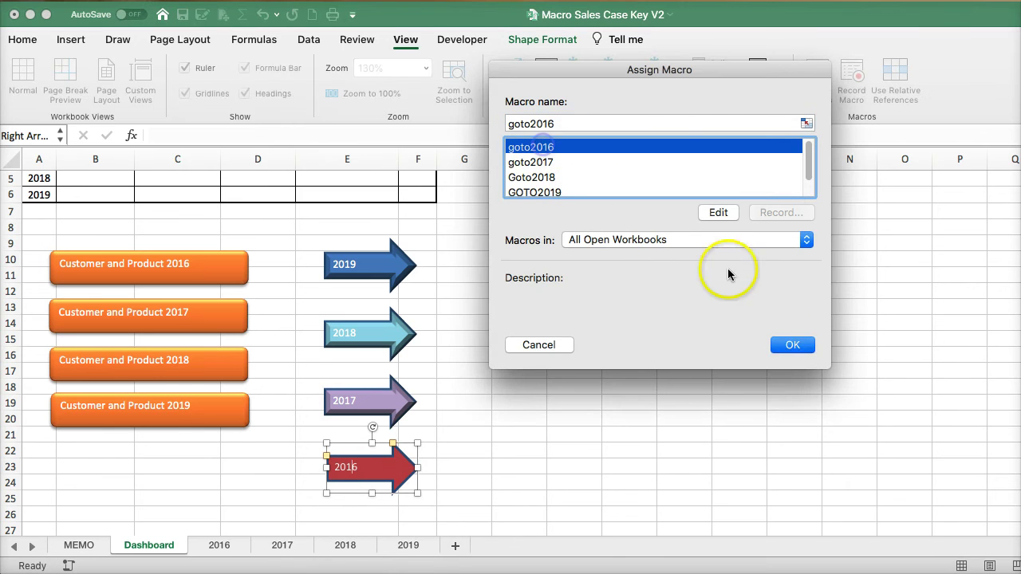
left_click(793, 345)
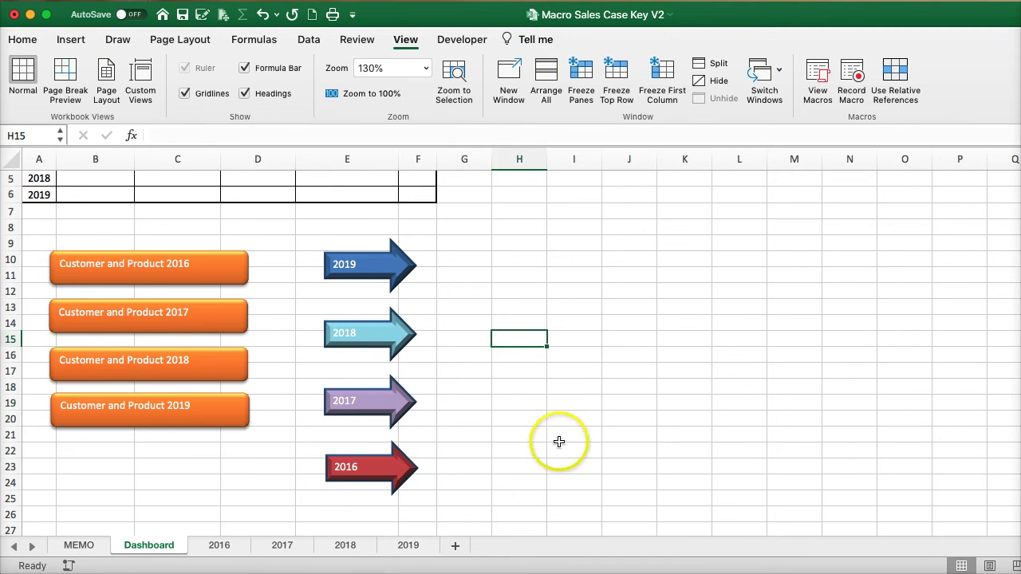
- Test the 2019 and 2018 arrows' macros, returning to the Dashboard after each jump
left_click(372, 266)
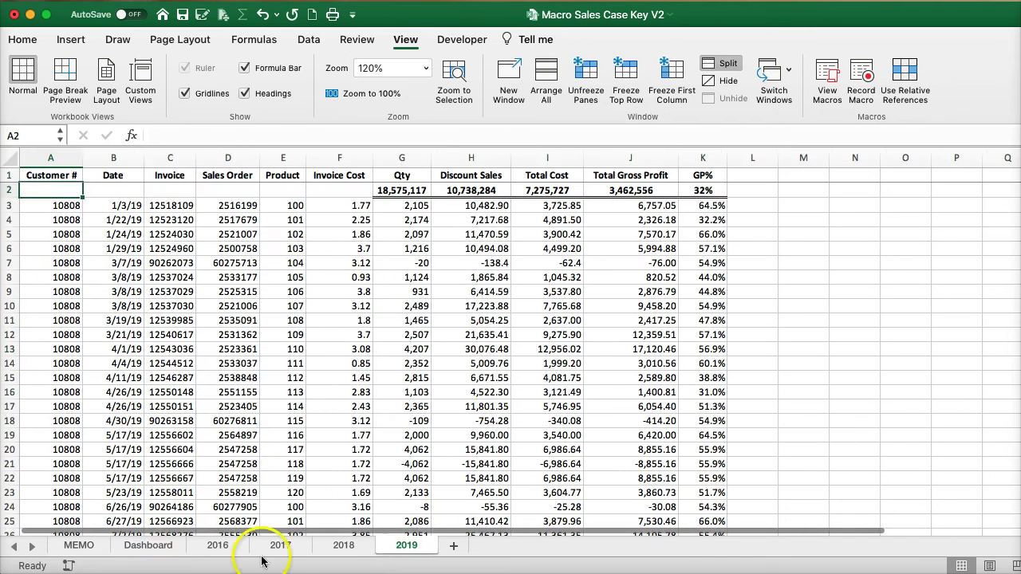
left_click(142, 546)
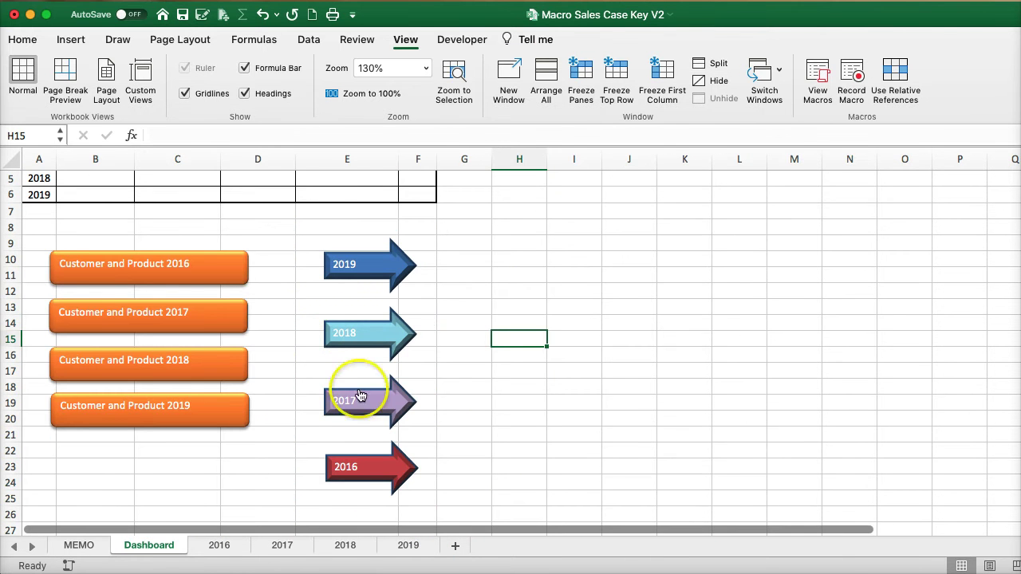
left_click(363, 338)
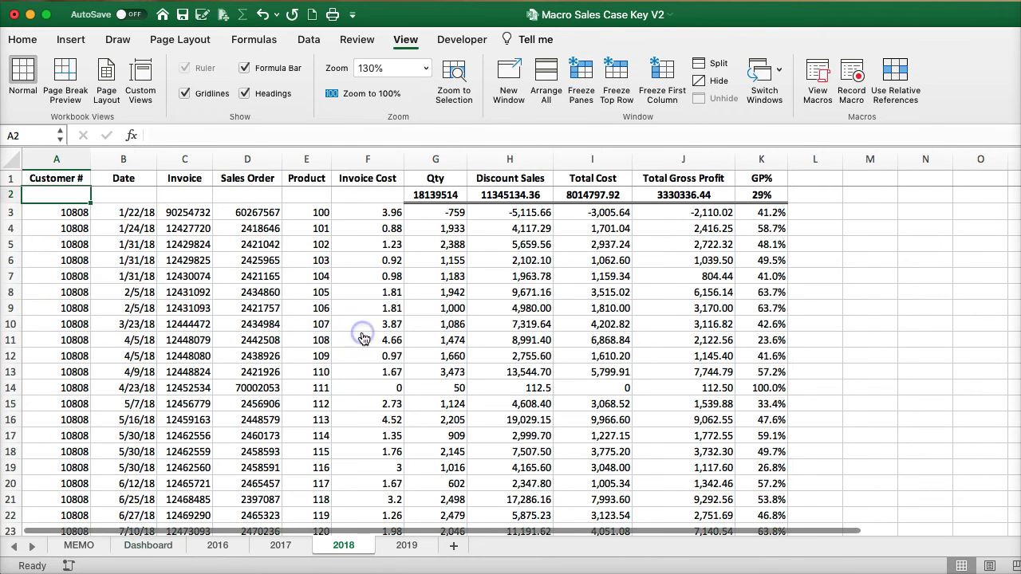
left_click(80, 547)
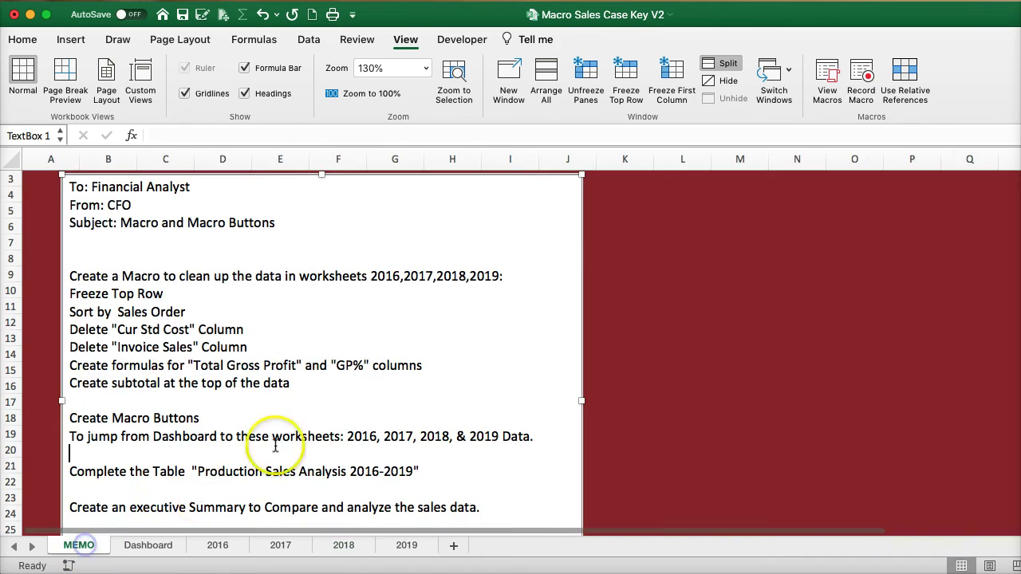
left_click(154, 543)
- Test the 2017 and 2016 arrows' macros, returning to the Dashboard after each jump
left_click(361, 410)
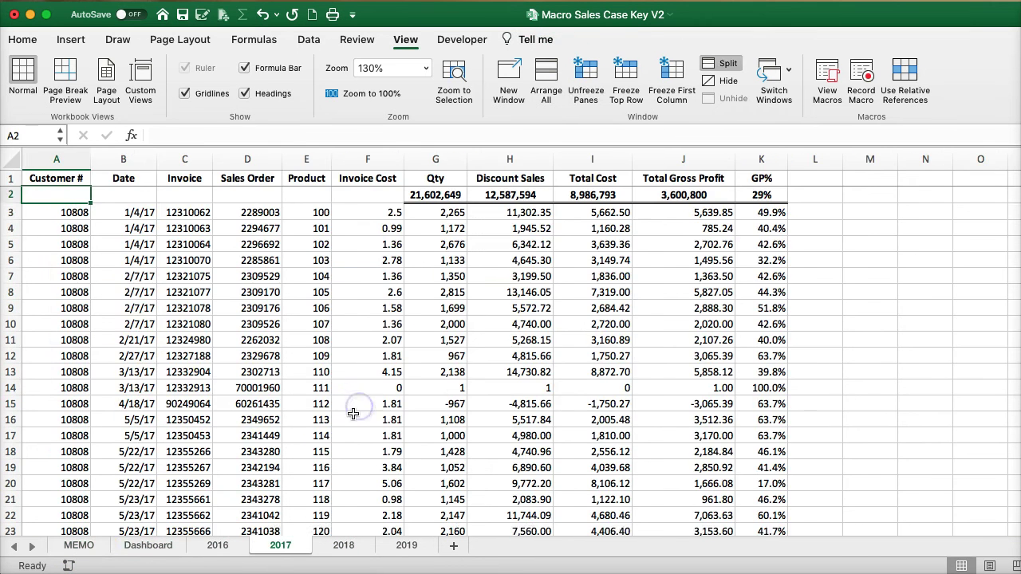
left_click(79, 546)
left_click(156, 544)
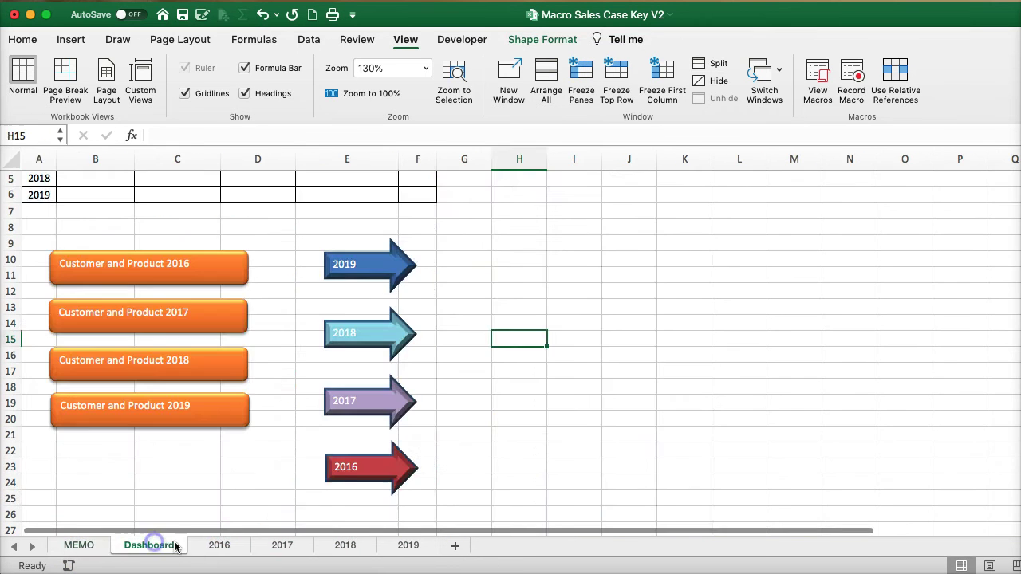
left_click(354, 473)
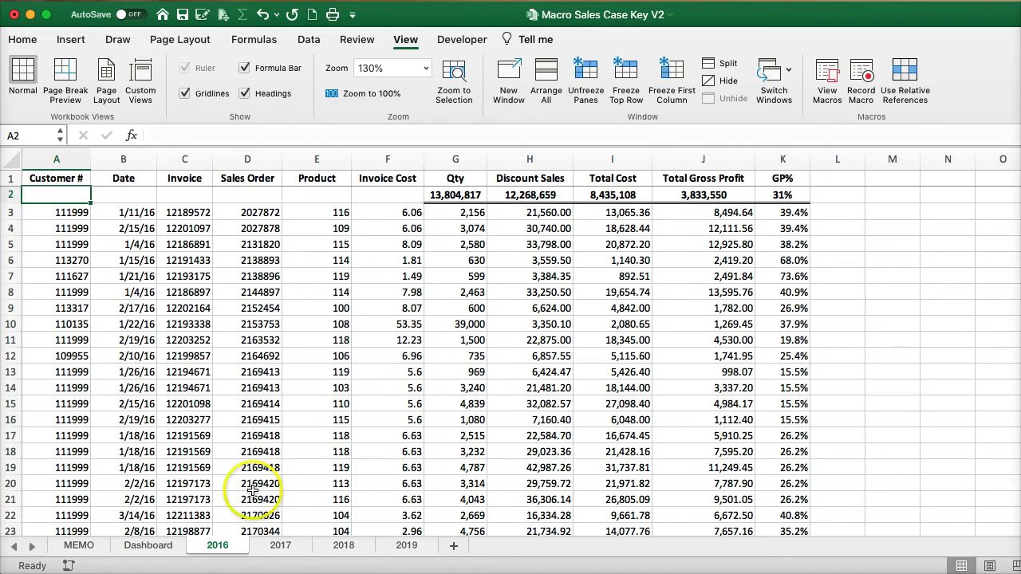
left_click(79, 546)
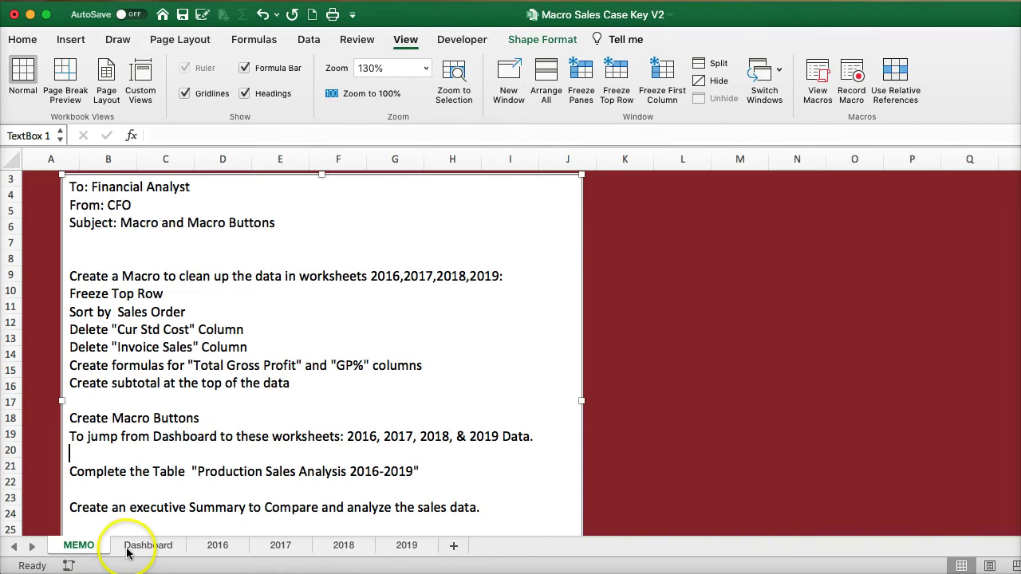
left_click(151, 545)
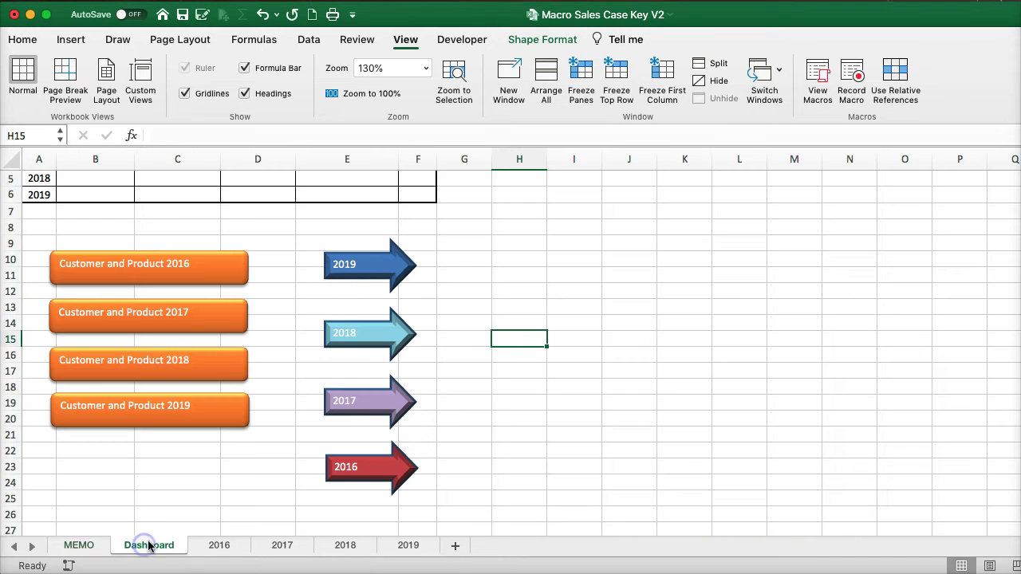
- Color the 2019 worksheet tab bright light blue and compare it with the 2019 arrow on the Dashboard
right_click(403, 546)
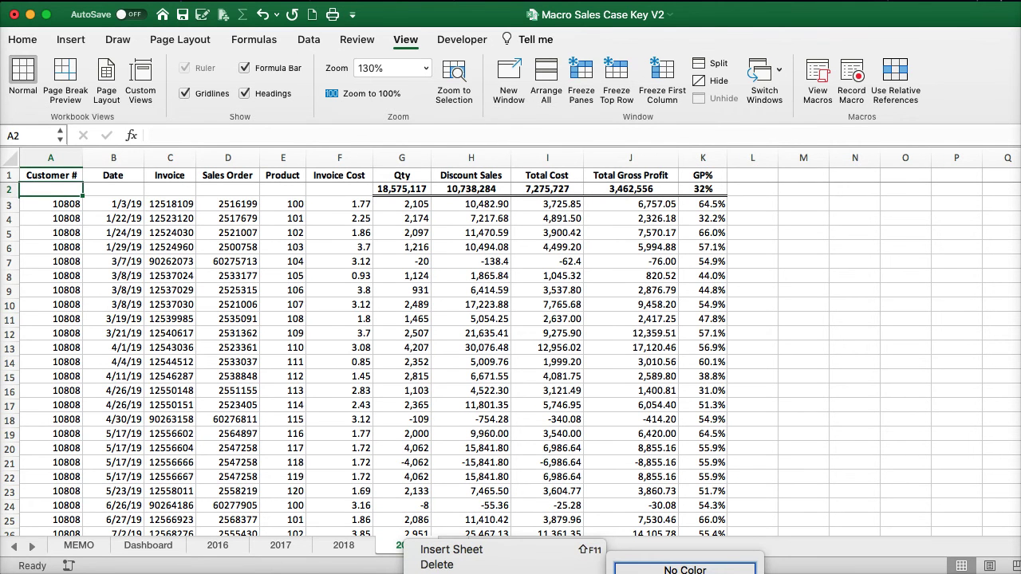
left_click(596, 558)
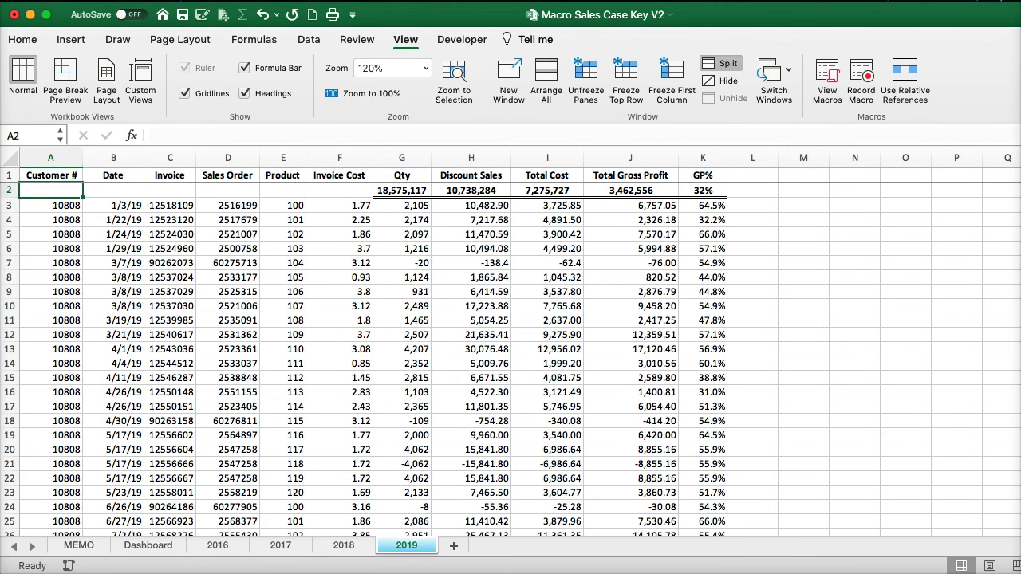
left_click(131, 546)
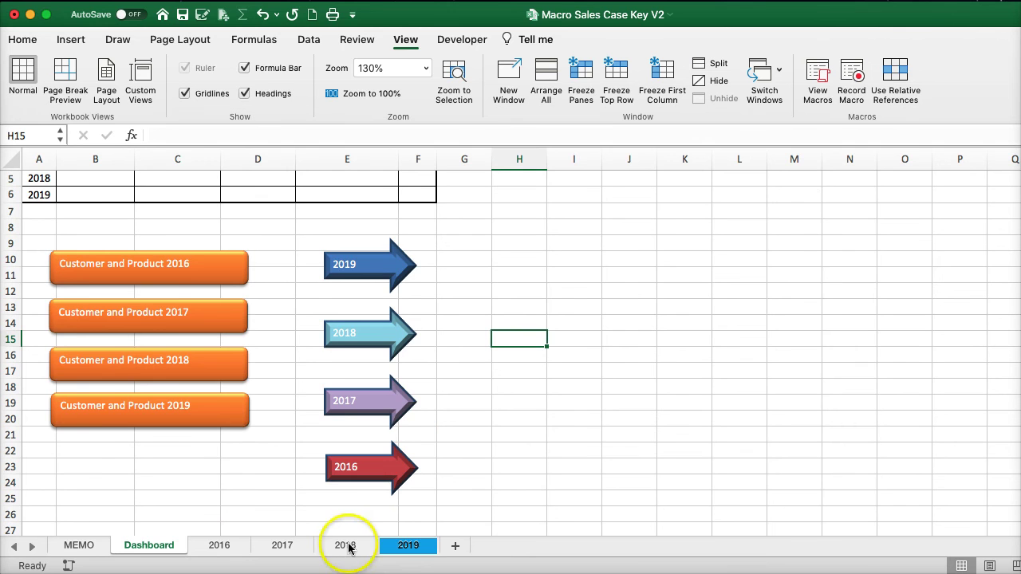
- Recolor the 2019 worksheet tab dark blue and compare it with the 2019 arrow on the Dashboard
right_click(412, 545)
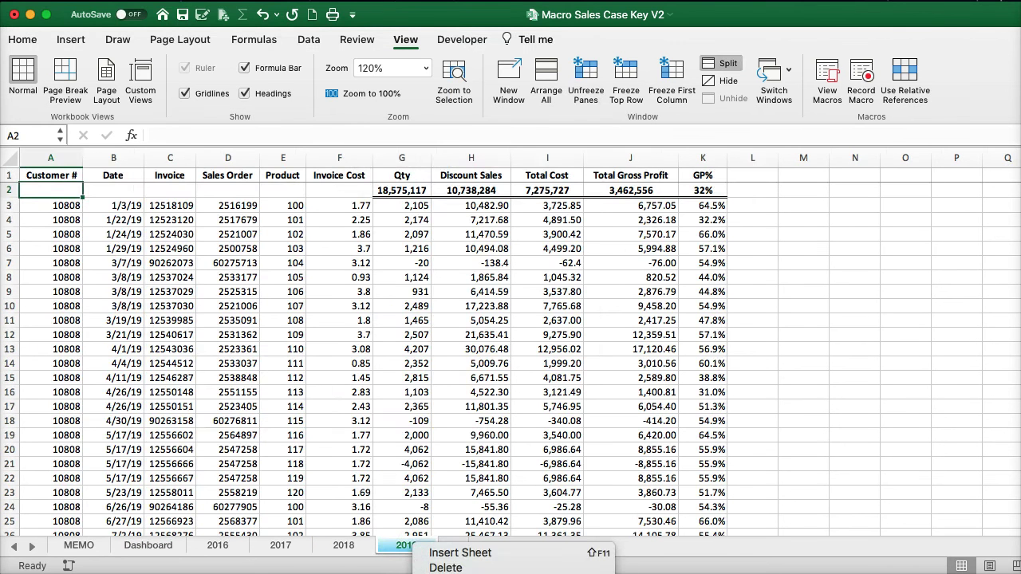
mouse_move(519, 571)
key("Escape")
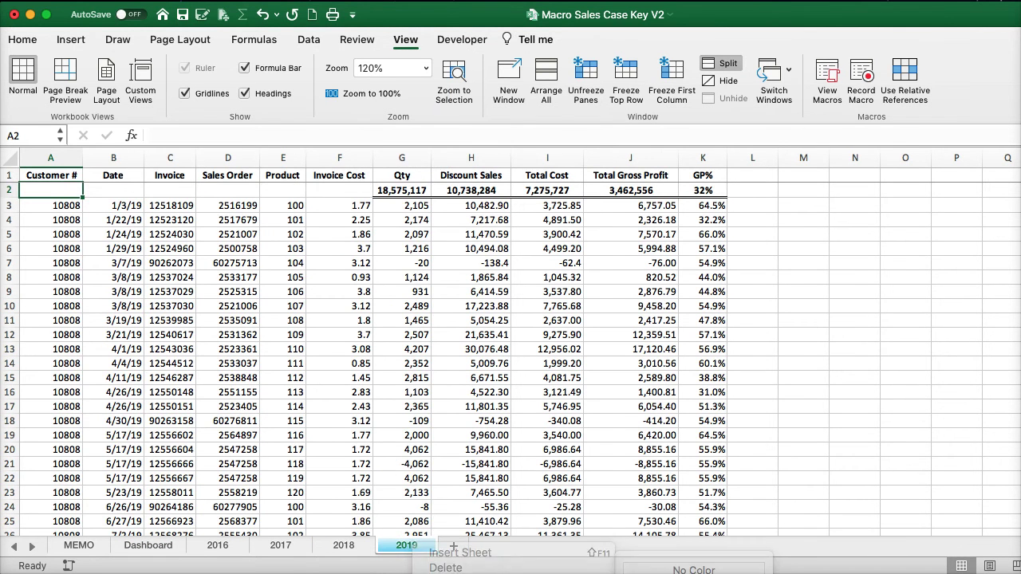
left_click(343, 546)
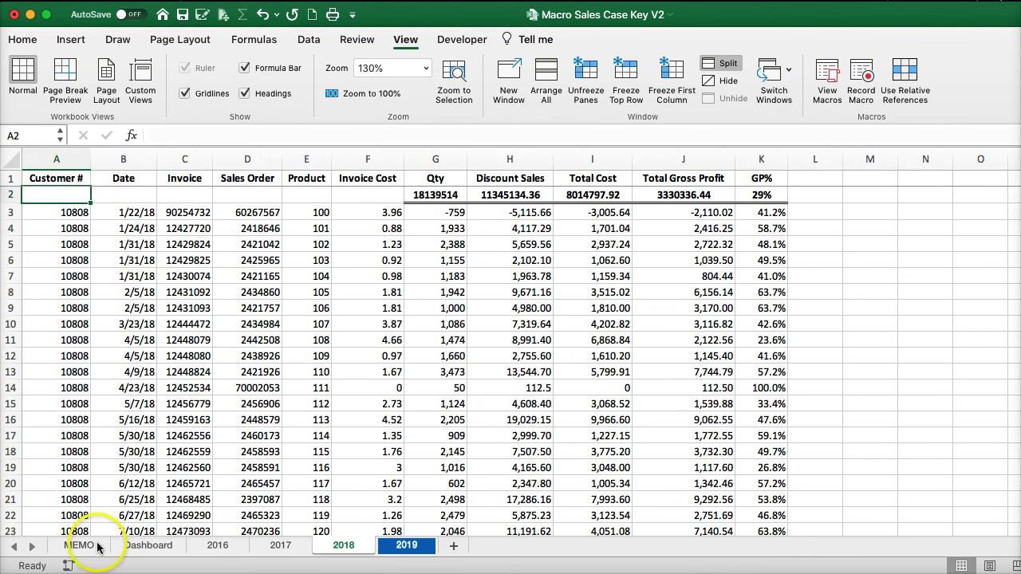
left_click(79, 546)
left_click(138, 546)
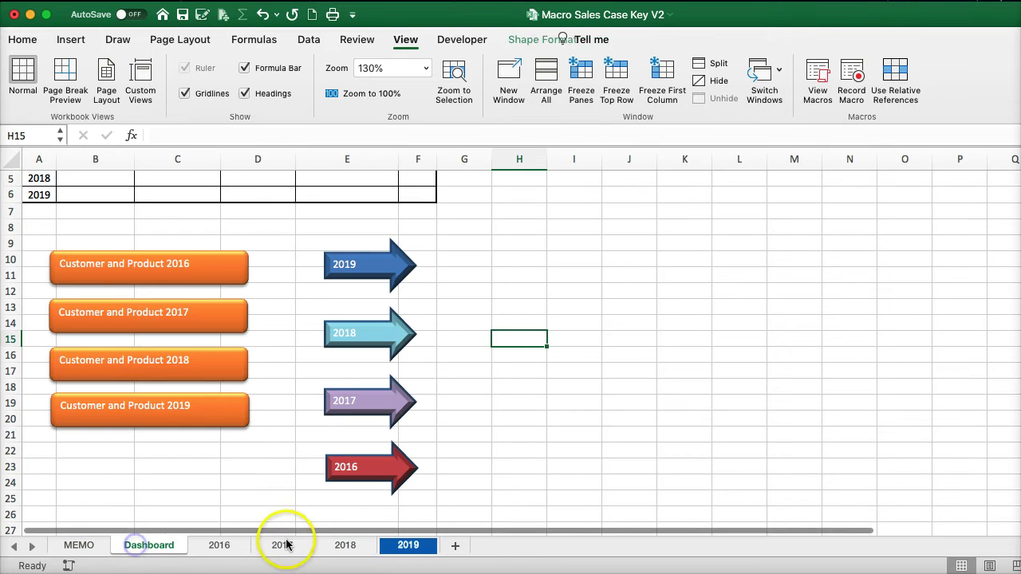
- Color the 2018 worksheet tab light teal and the 2017 worksheet tab light purple to match their Dashboard arrows
left_click(339, 546)
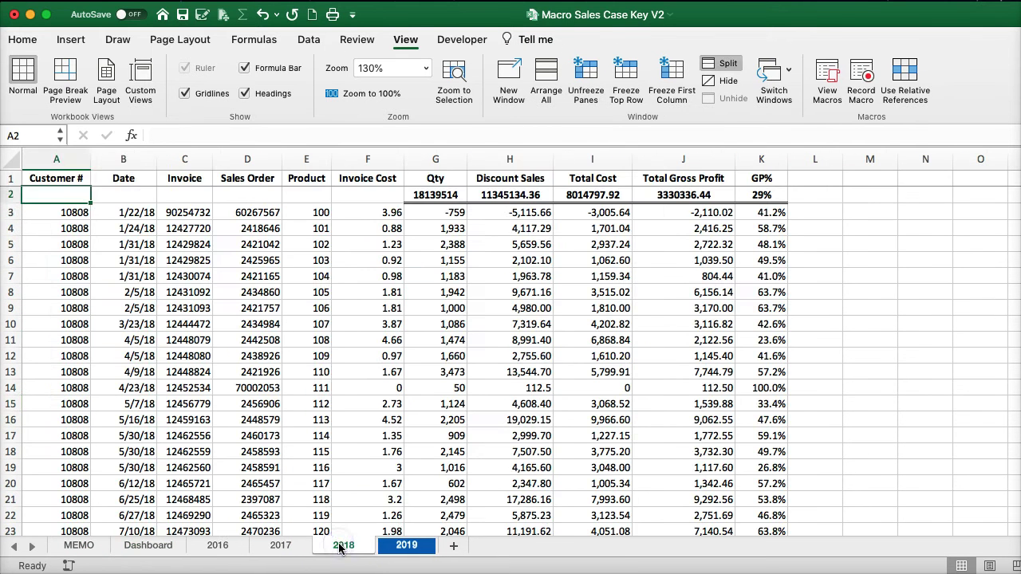
right_click(342, 546)
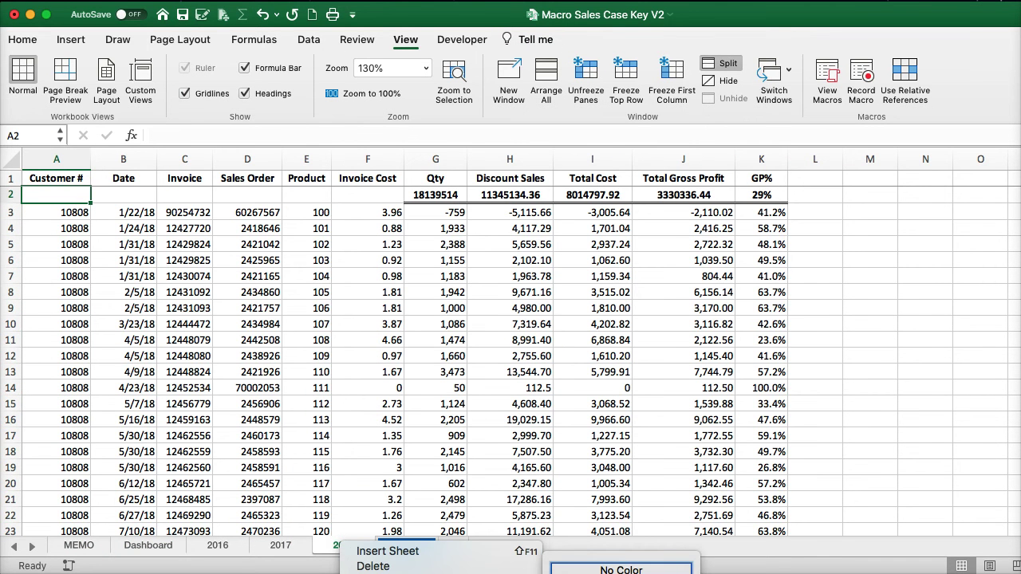
left_click(272, 546)
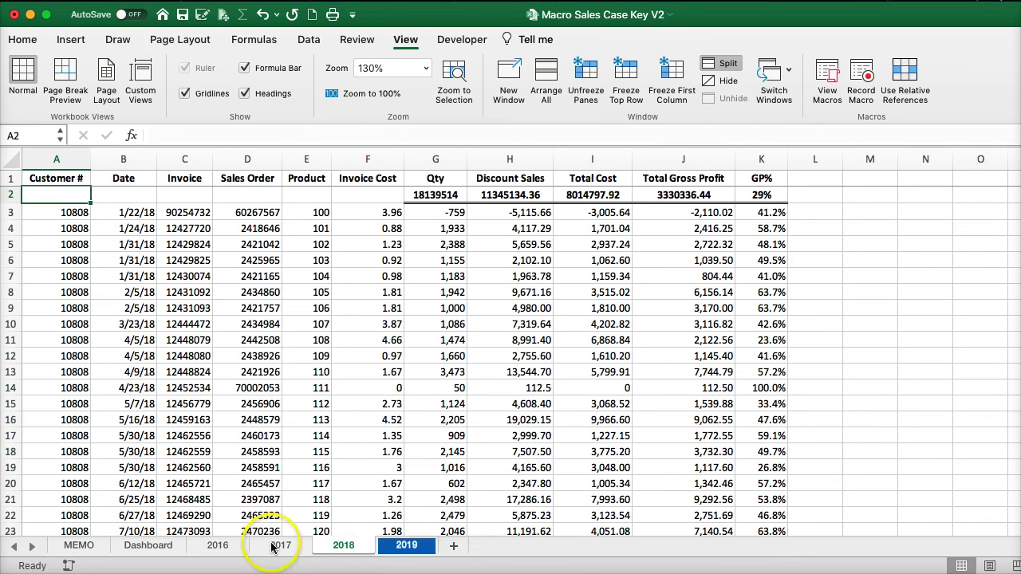
right_click(275, 545)
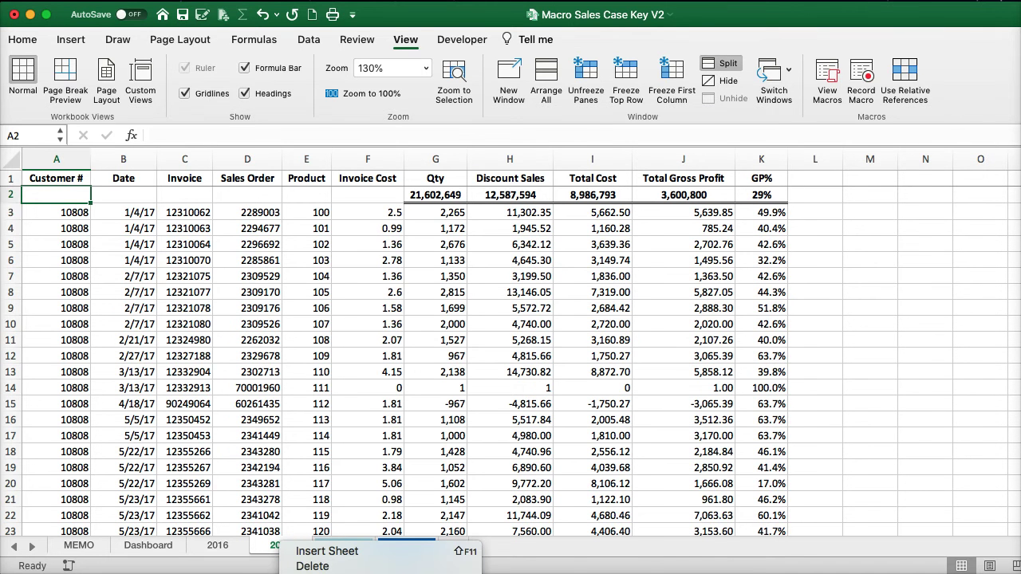
left_click(286, 566)
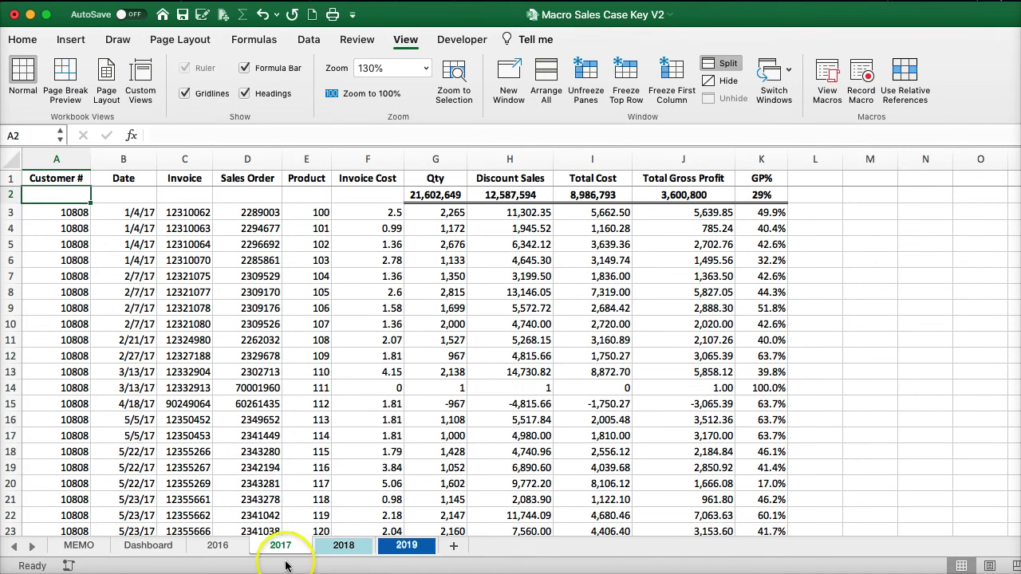
- Color the 2016 worksheet tab light red to match its arrow, and return to the Dashboard after checking the memo
left_click(220, 546)
right_click(222, 545)
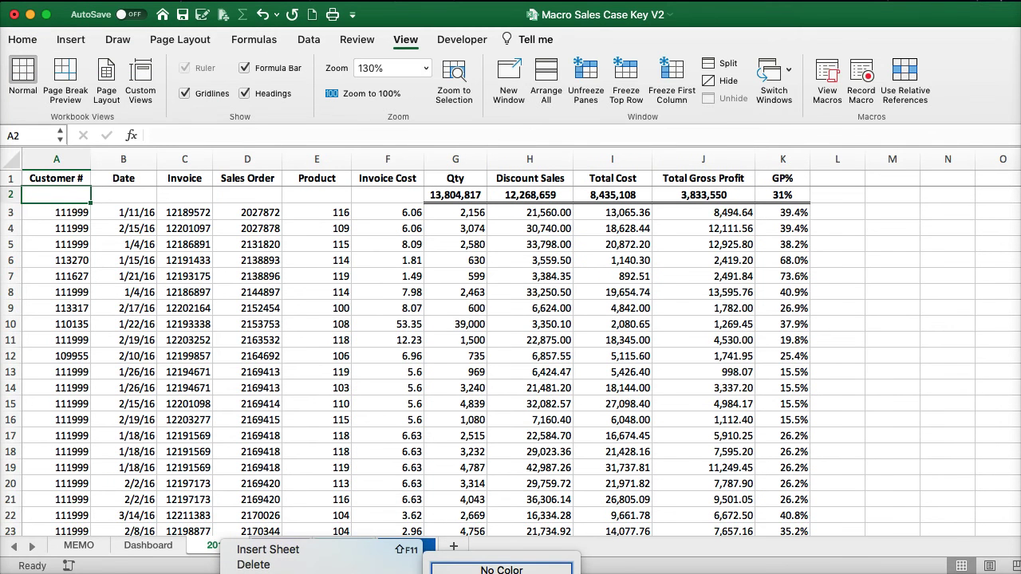
left_click(292, 528)
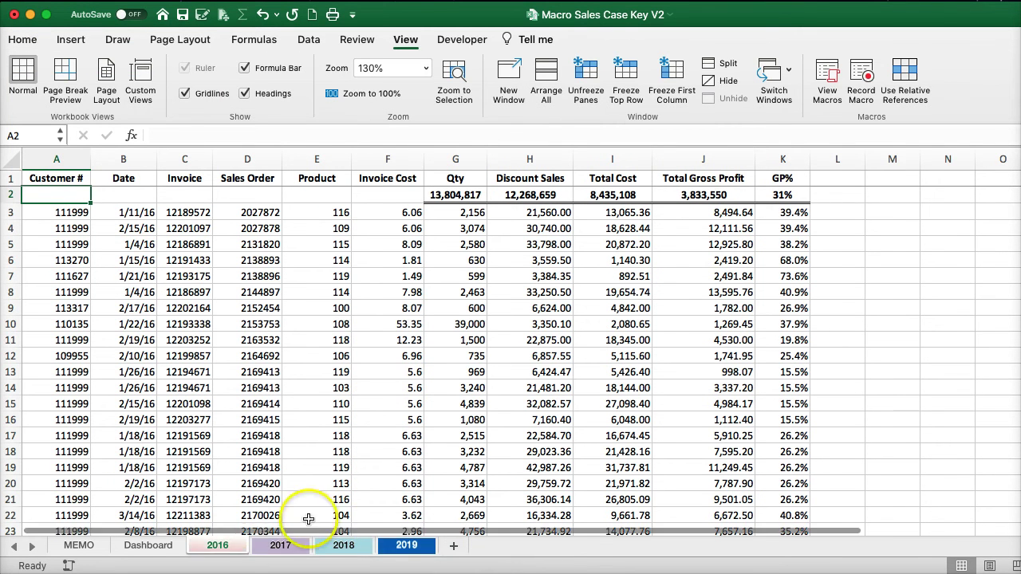
left_click(247, 516)
left_click(96, 546)
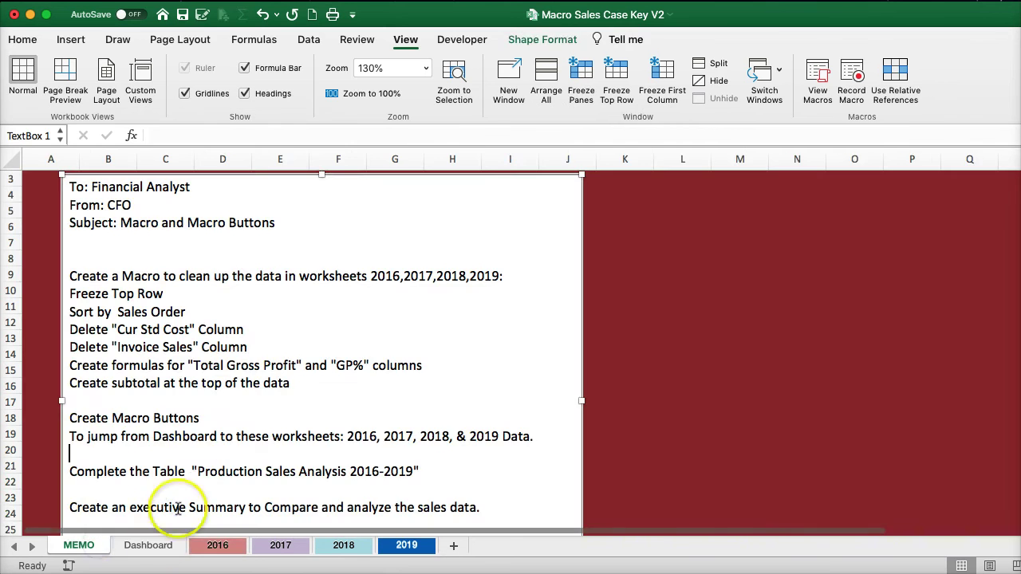
left_click(148, 544)
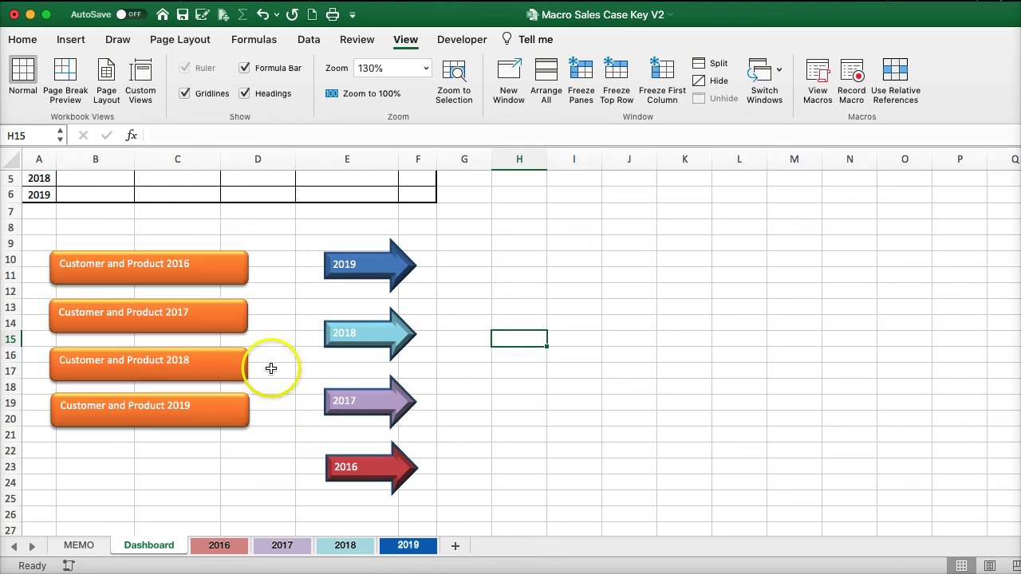
left_click(278, 264)
left_click_drag(48, 229, 251, 289)
left_click(257, 278)
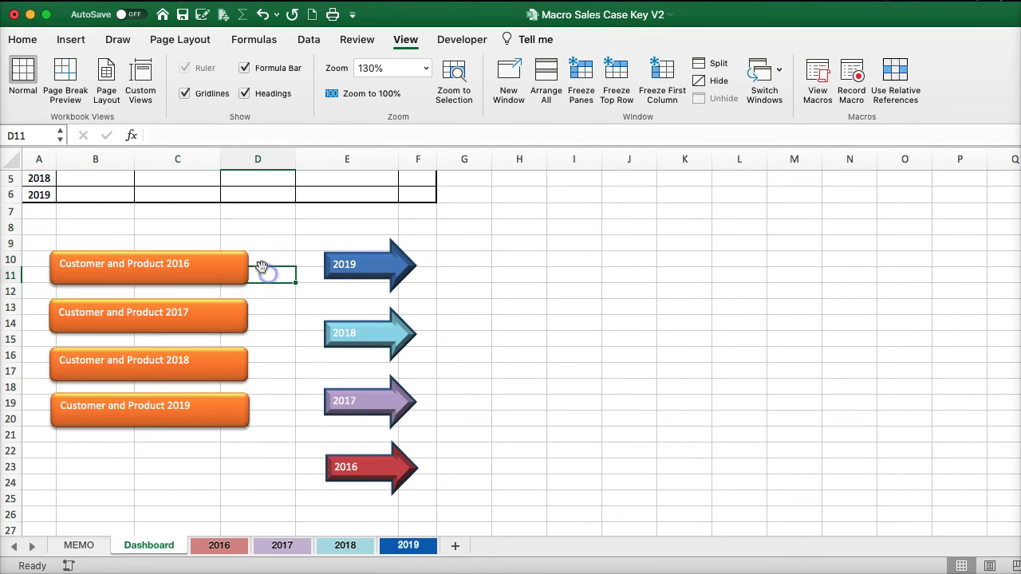
- Delete the orange "Customer and Product 2016" and "Customer and Product 2017" buttons from the Dashboard
right_click(202, 266)
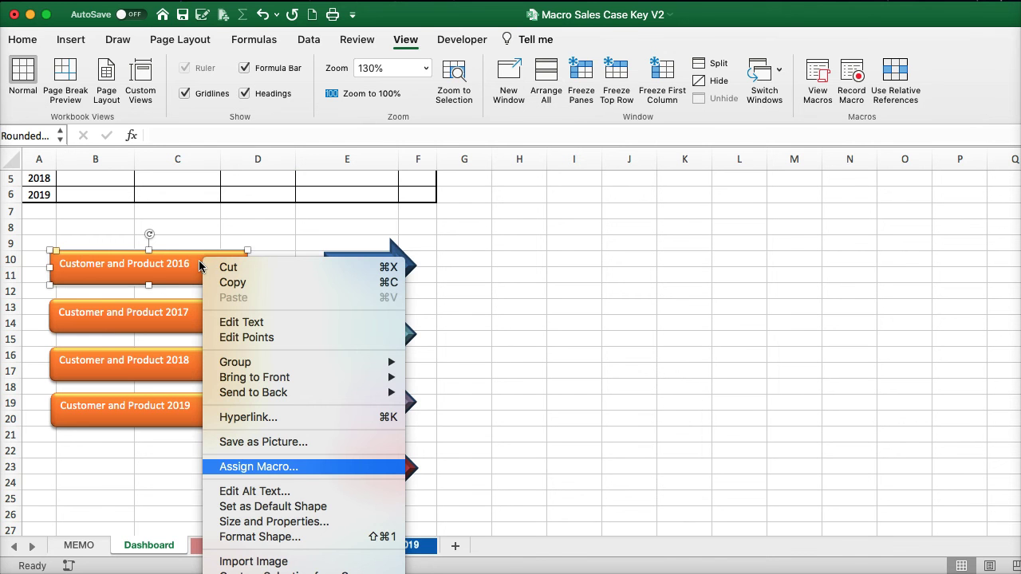
left_click(163, 237)
key("Delete")
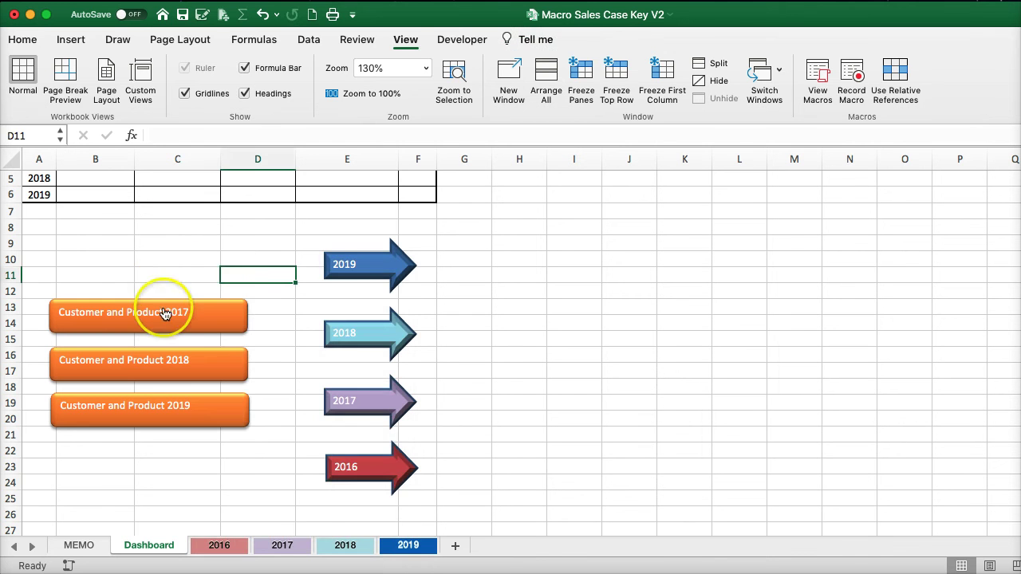
right_click(163, 313)
left_click(169, 267)
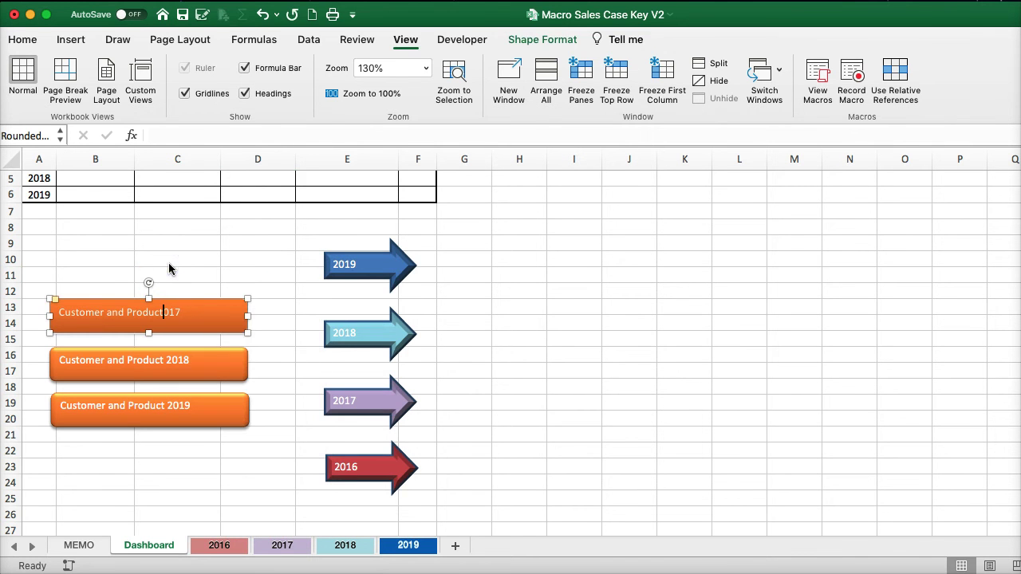
left_click(207, 268)
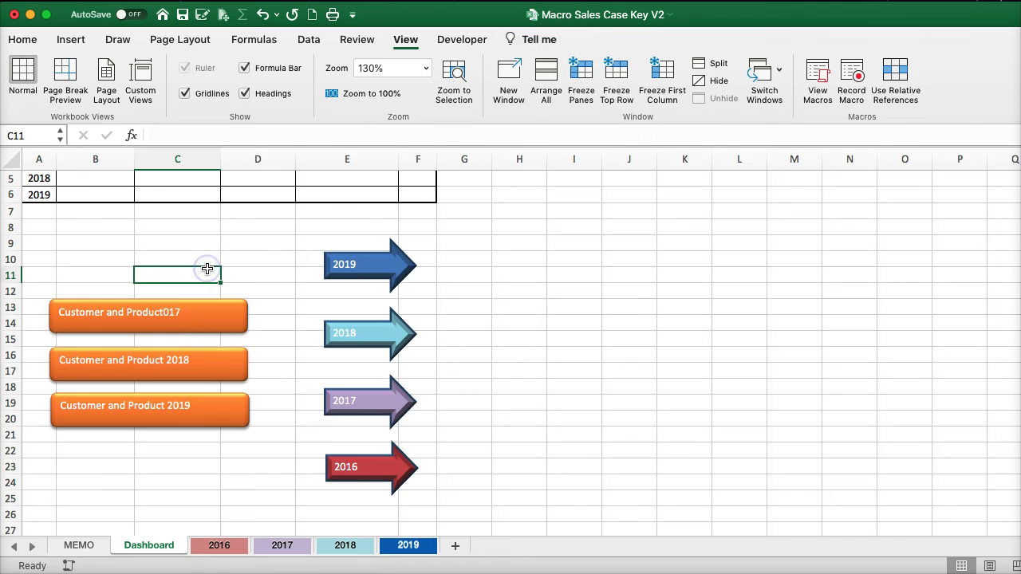
right_click(194, 319)
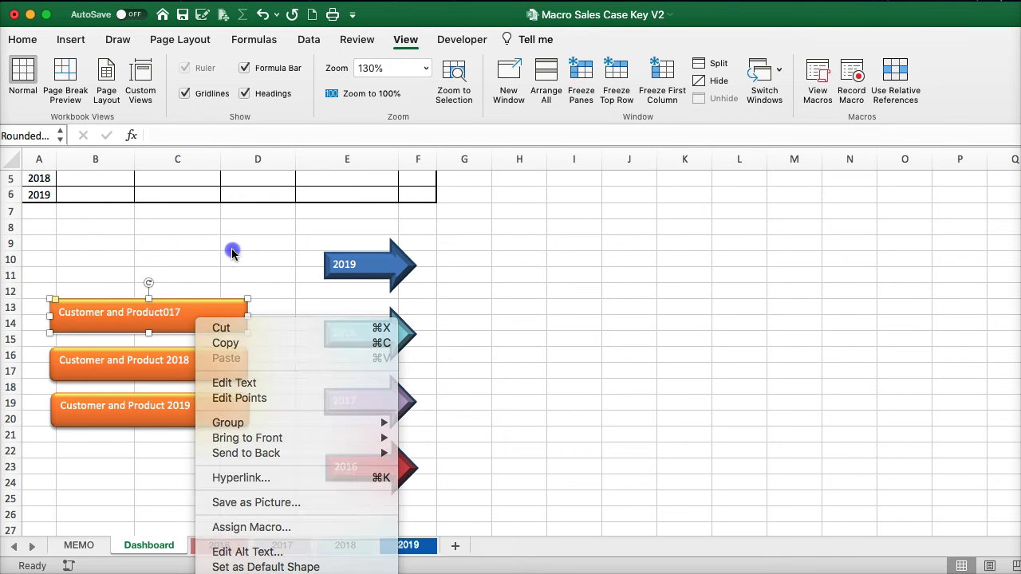
key("Escape")
key("Delete")
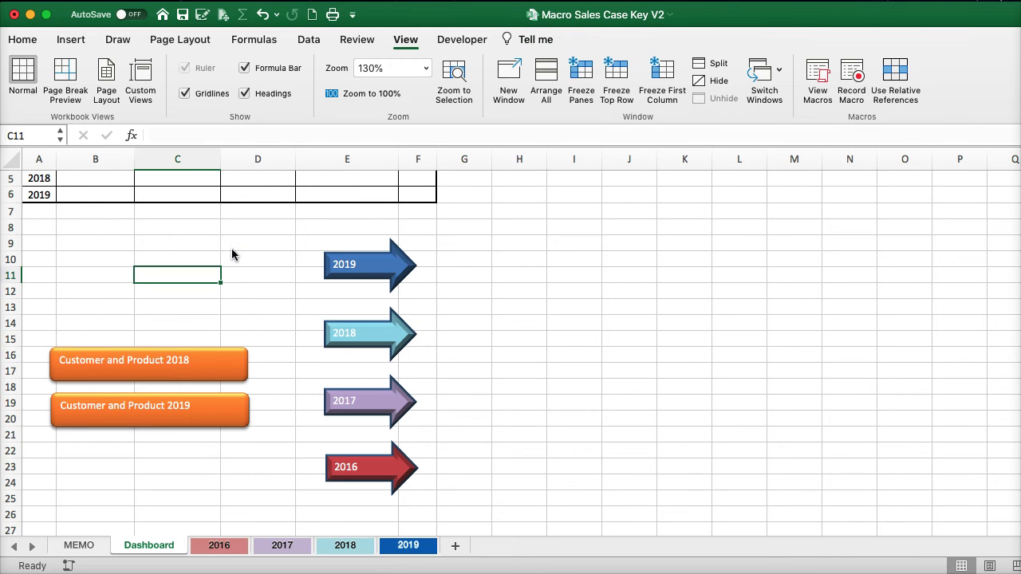
- Delete the orange "Customer and Product 2018" and "Customer and Product 2019" buttons from the Dashboard
right_click(206, 367)
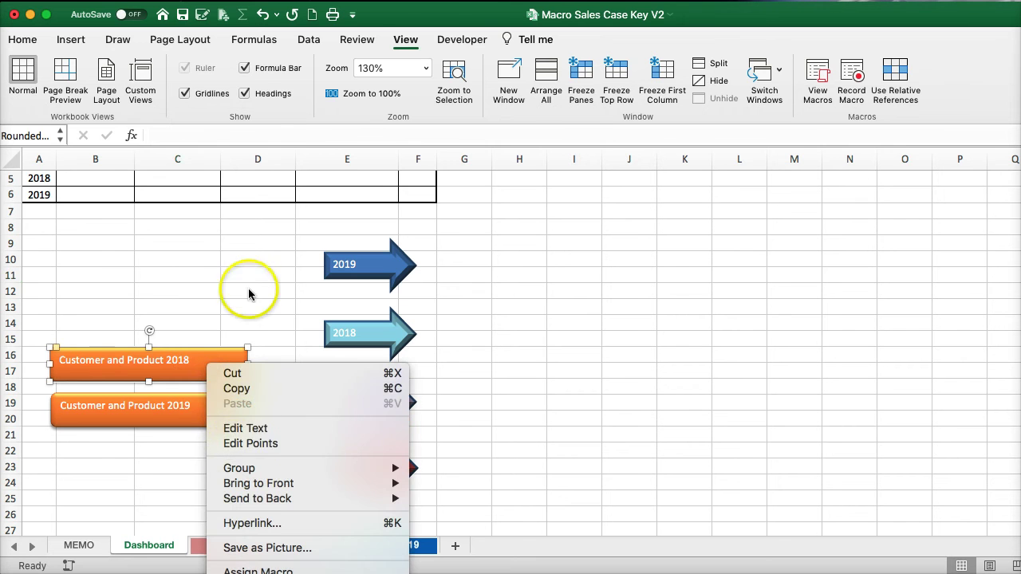
key("Escape")
key("Delete")
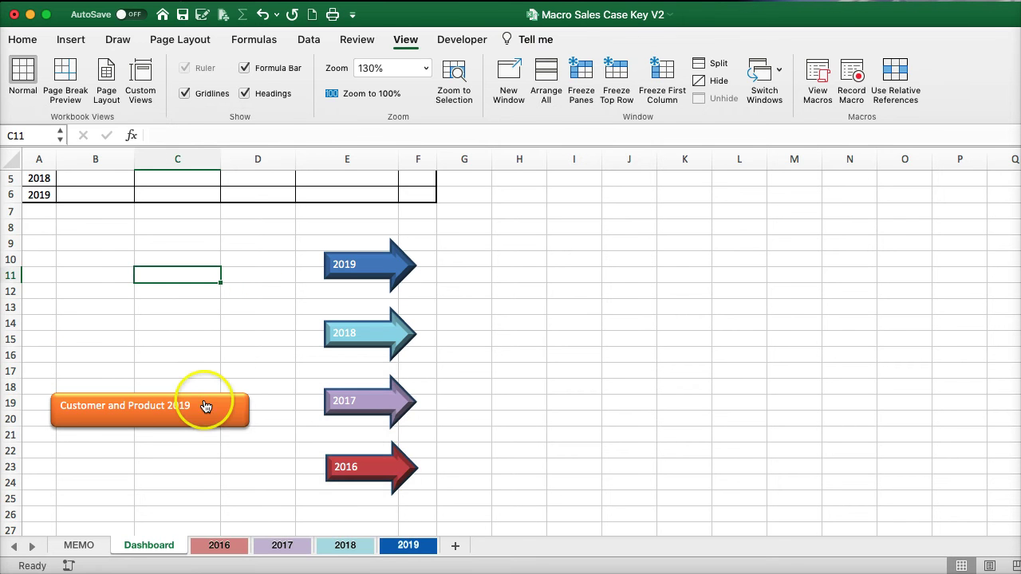
right_click(202, 404)
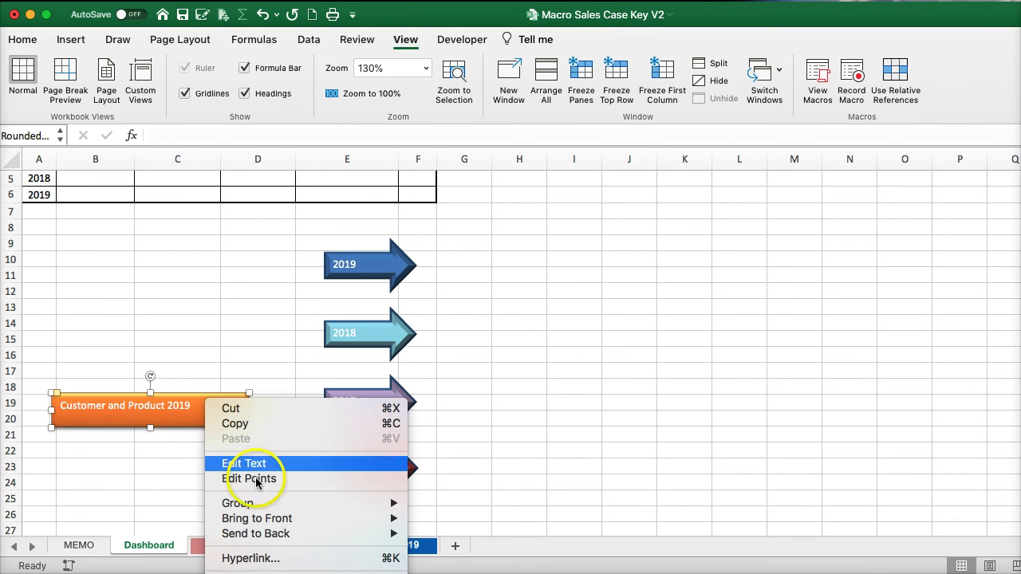
mouse_move(259, 509)
left_click(239, 313)
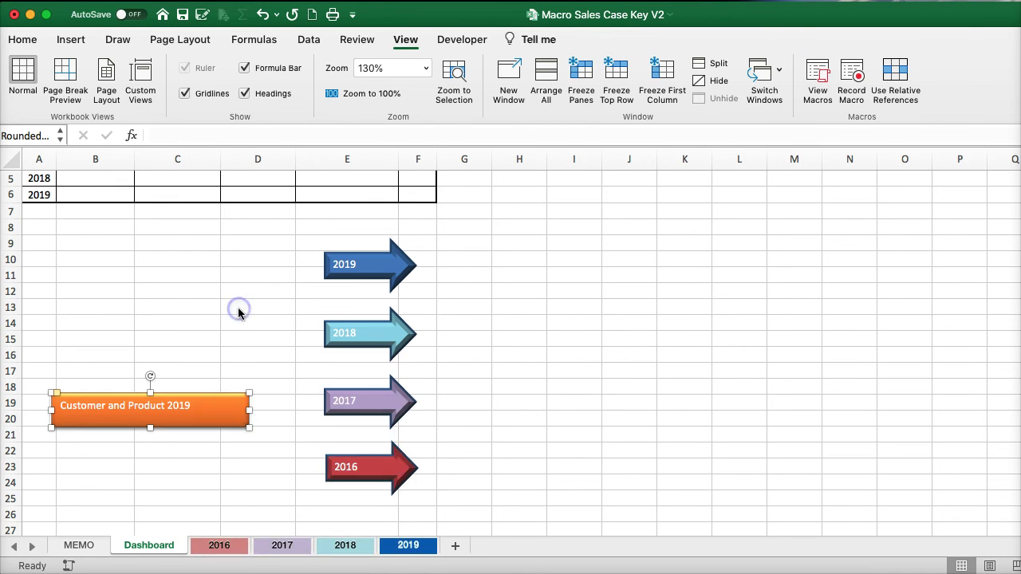
key("Delete")
left_click(239, 298)
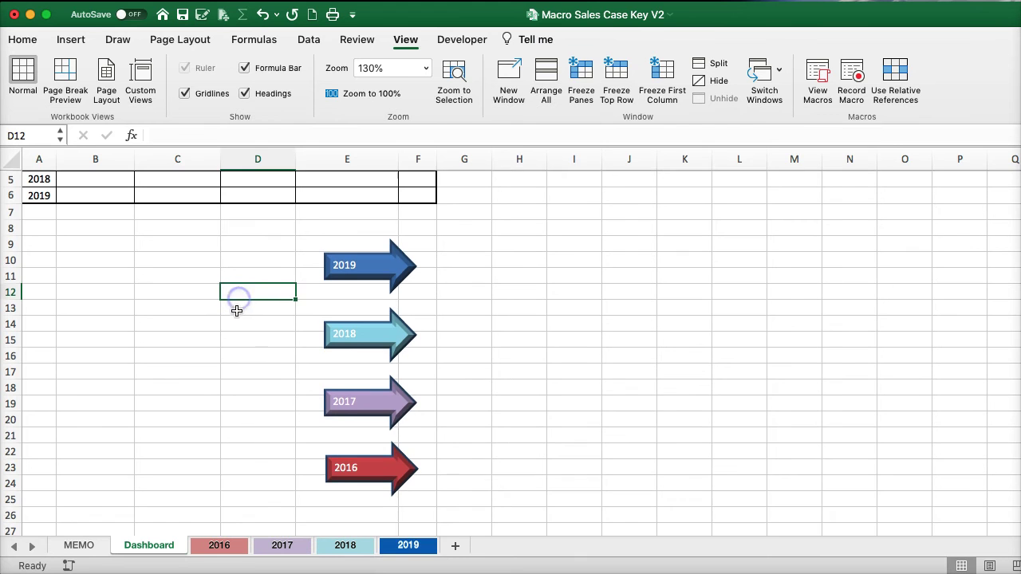
- Test the 2019 arrow's link to its worksheet, then return to the Dashboard and look over the sales analysis table
scroll(240, 303, "up", 1)
left_click(348, 280)
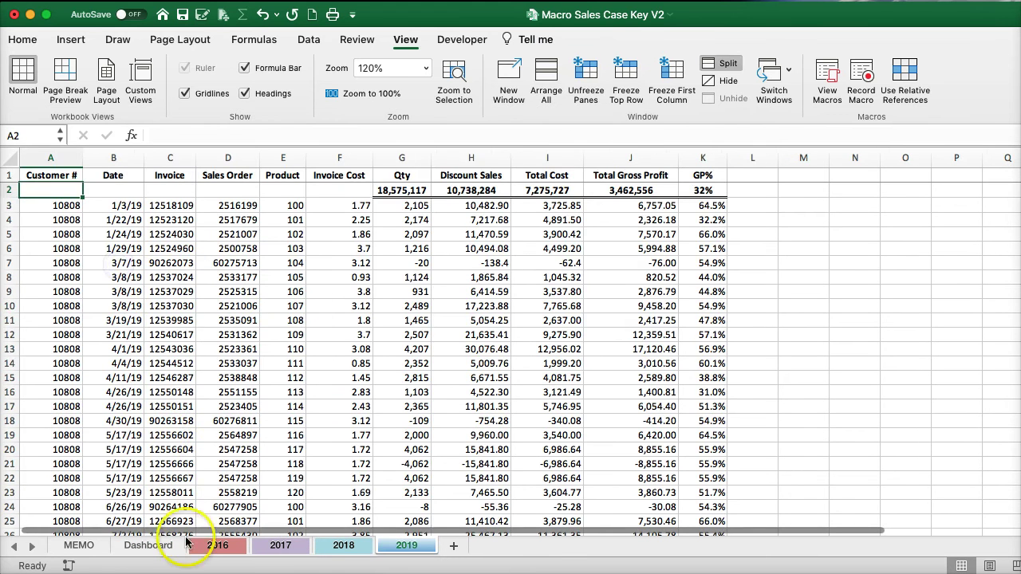
left_click(84, 547)
left_click(136, 547)
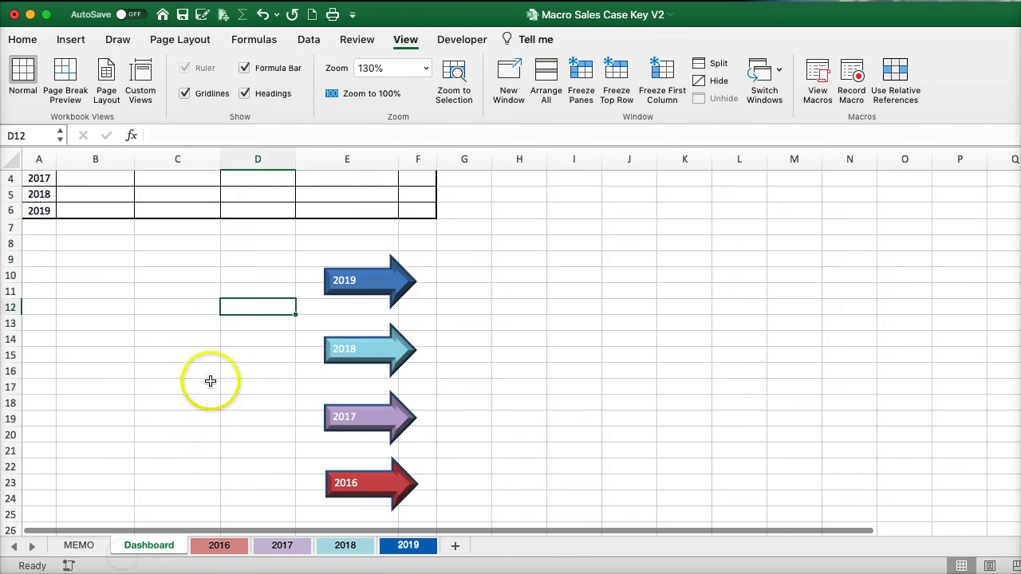
scroll(189, 384, "down", 4)
scroll(189, 384, "up", 4)
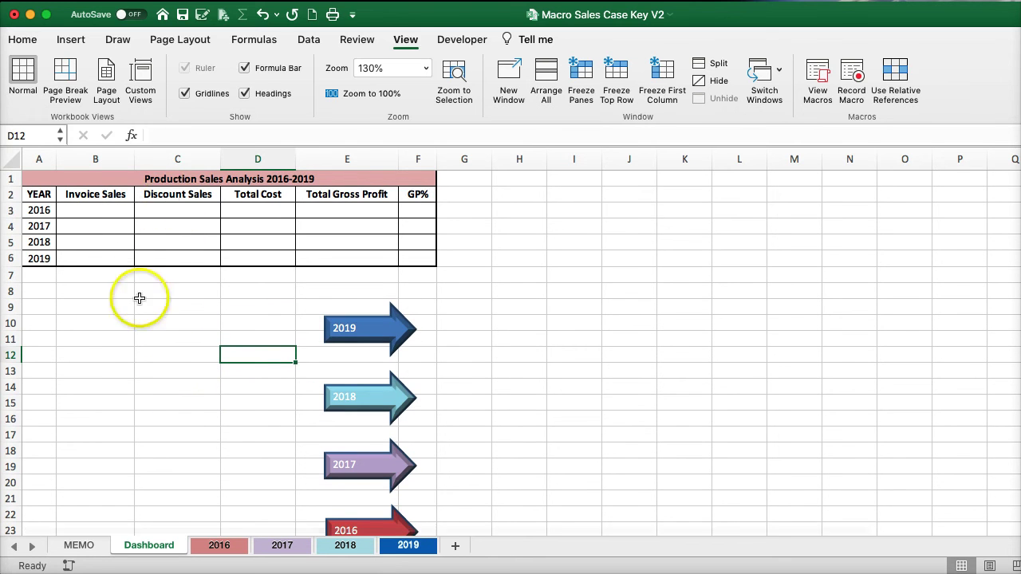
- Insert "in Dashboard Worksheet" after "Complete the Table" in the memo text and return to the Dashboard
left_click(80, 545)
scroll(123, 451, "down", 1)
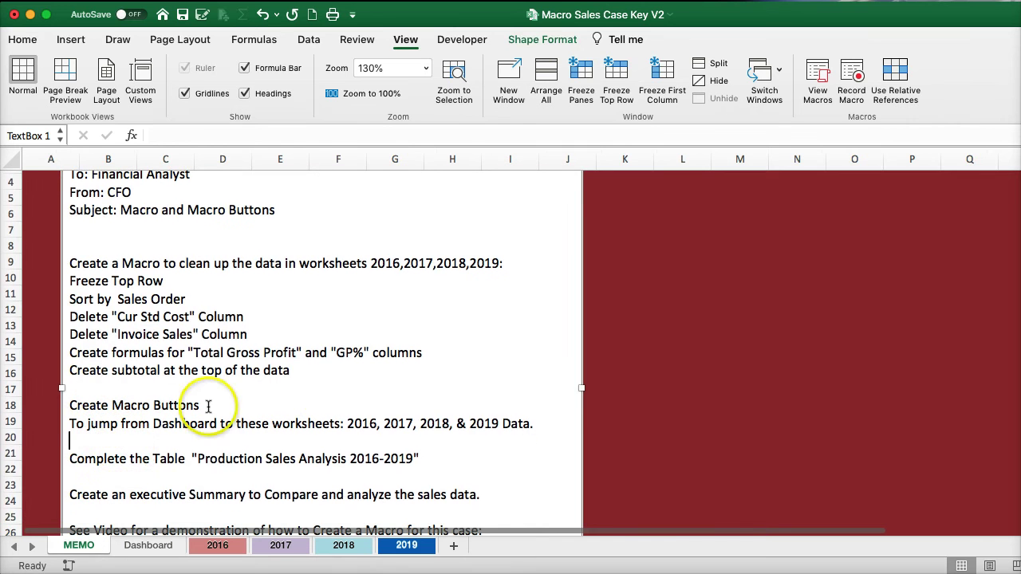
left_click(357, 449)
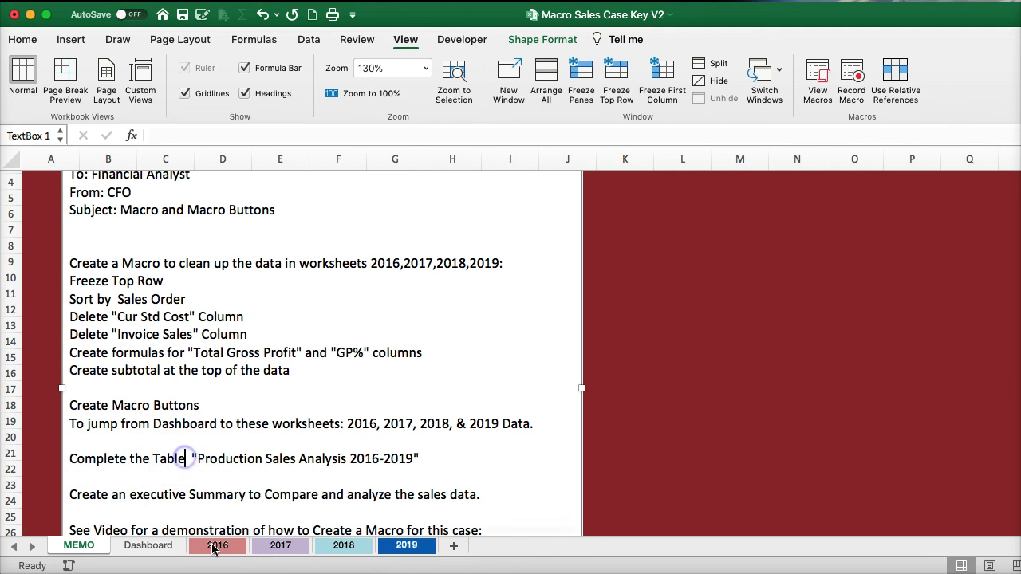
type("in")
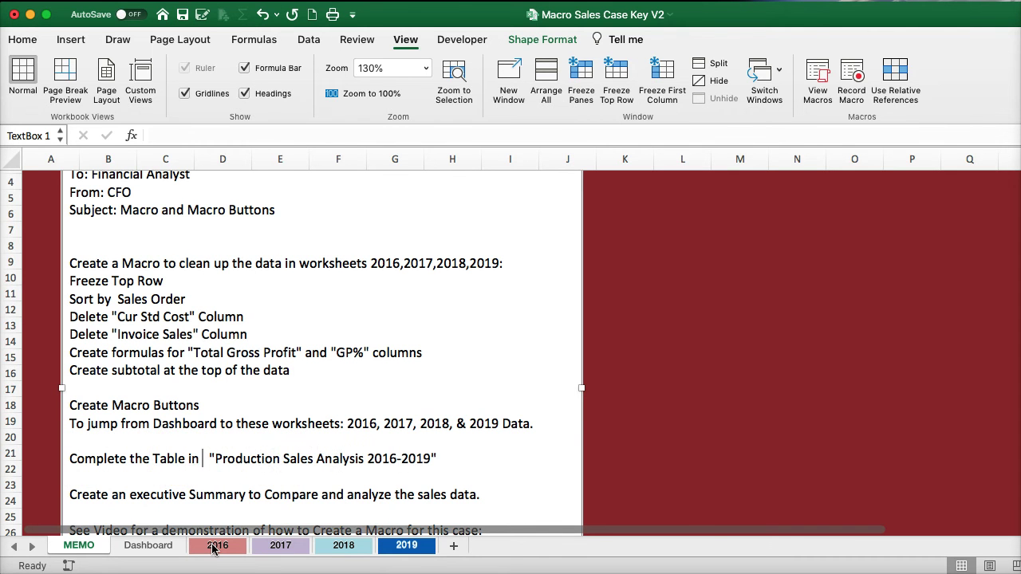
type(" Dashboard")
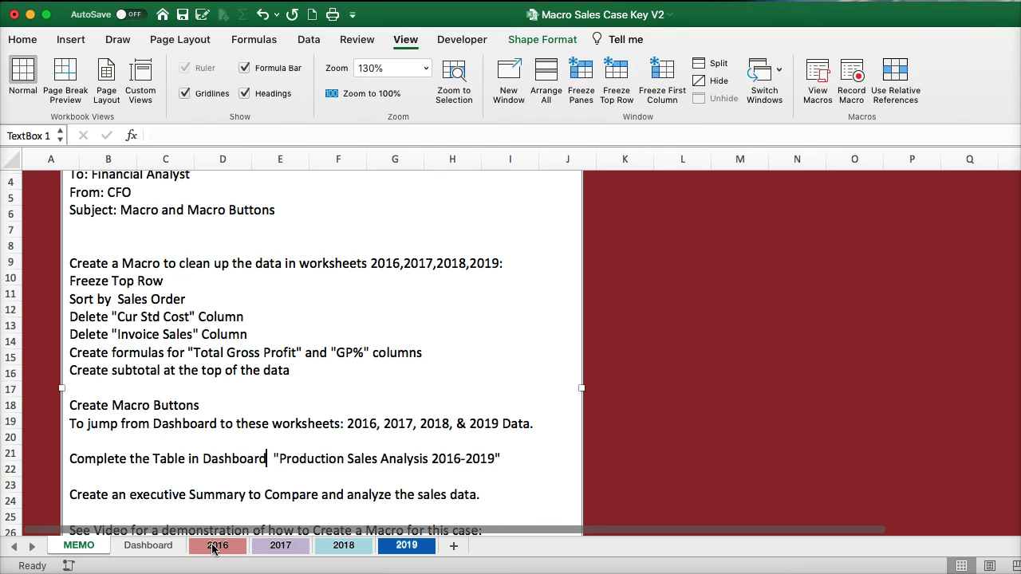
type(" Worksheet")
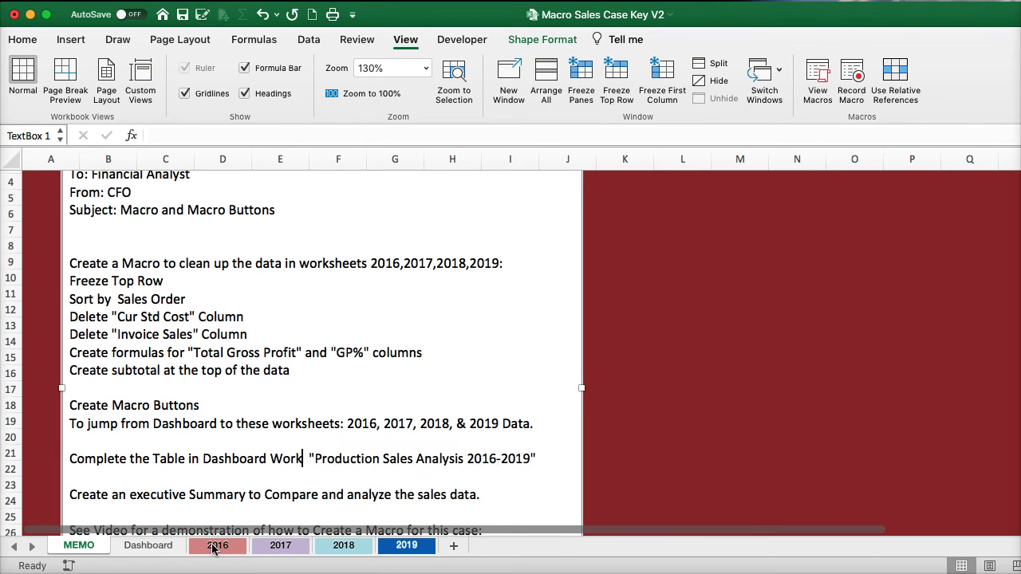
left_click(205, 494)
left_click(199, 459)
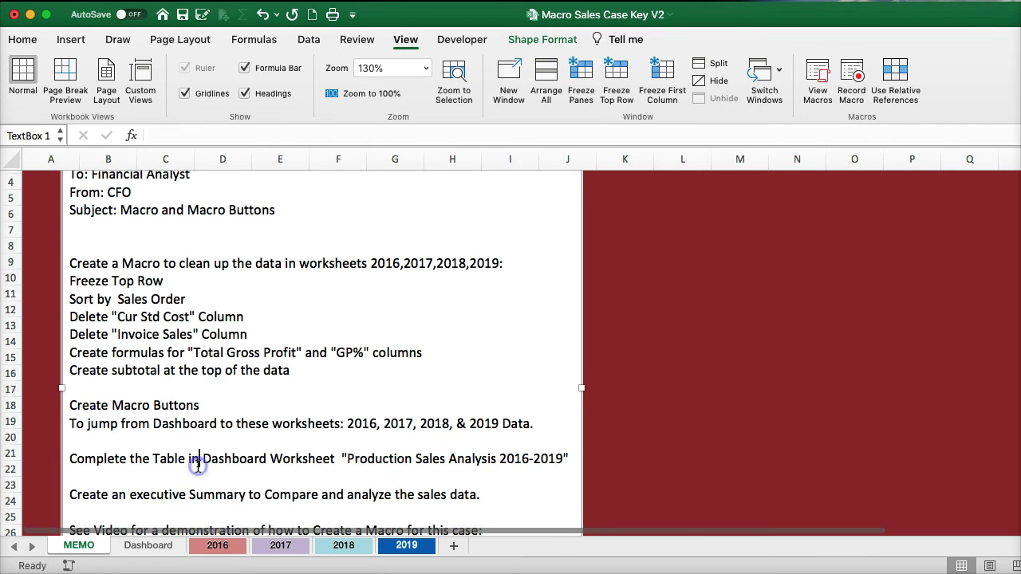
scroll(200, 459, "down", 2)
left_click(181, 549)
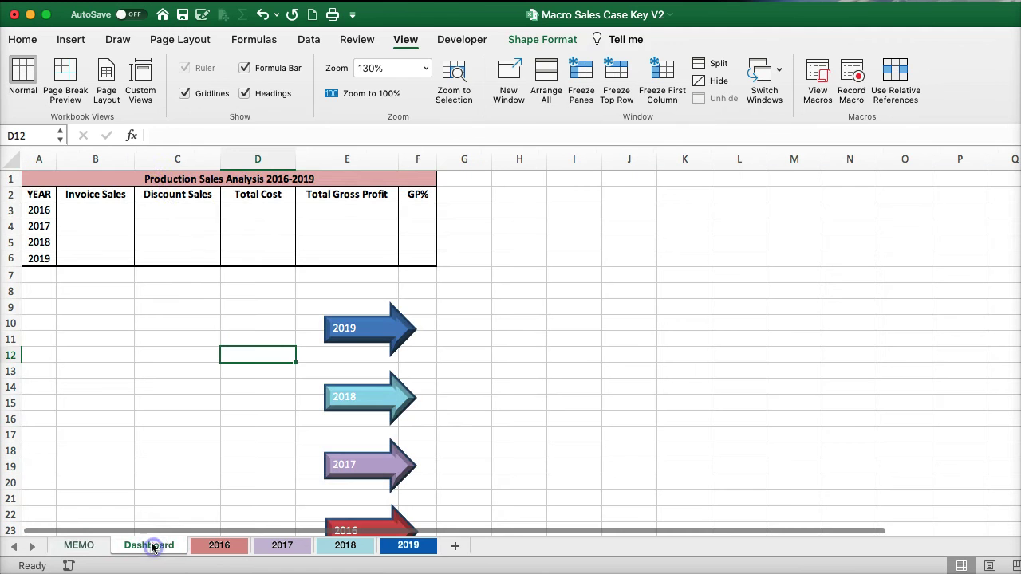
left_click(95, 211)
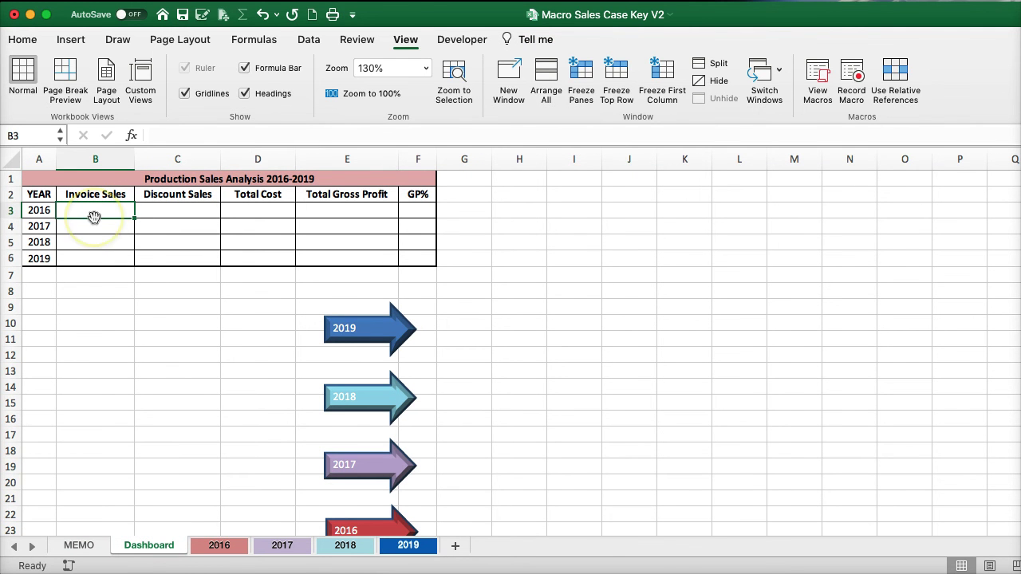
type("+")
left_click(219, 548)
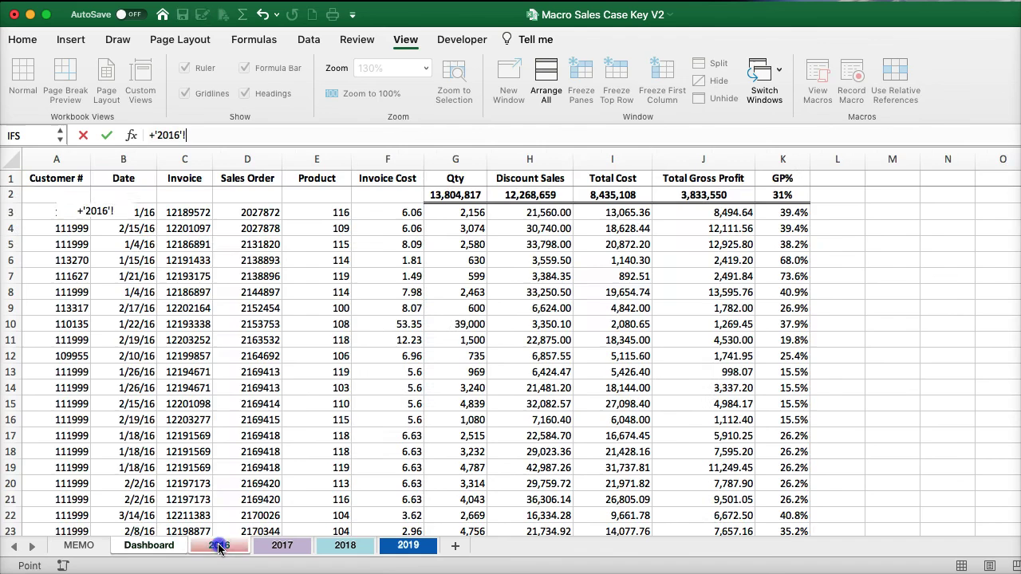
left_click(239, 323)
left_click(148, 546)
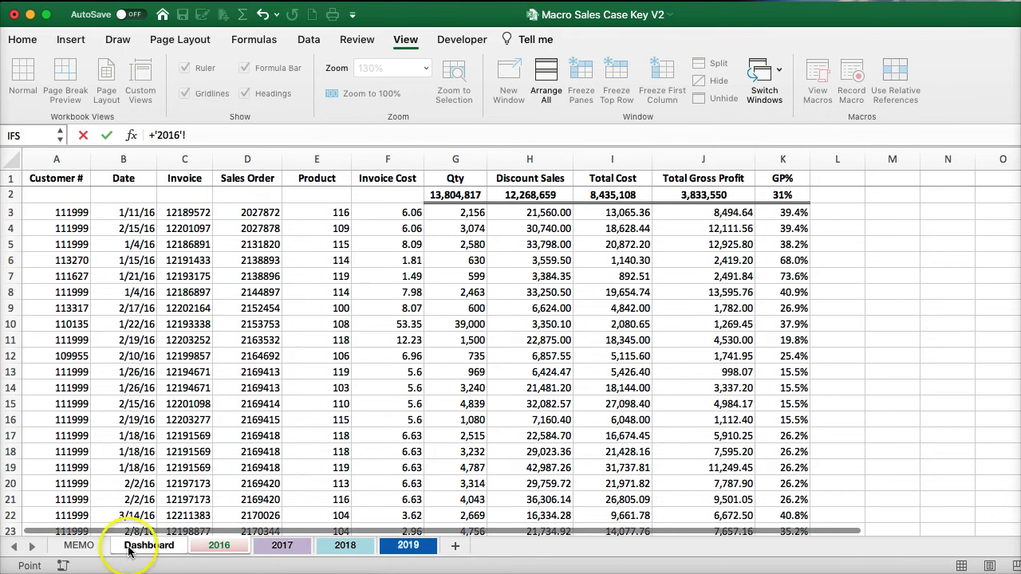
mouse_move(128, 375)
left_mouse_down()
mouse_move(133, 294)
mouse_move(104, 214)
mouse_move(133, 257)
left_mouse_up()
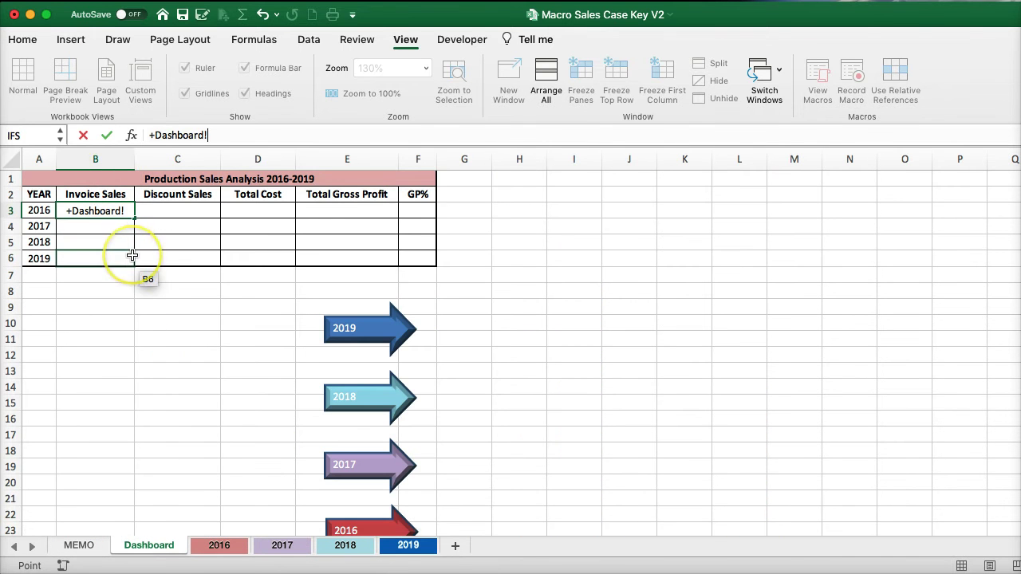
key("Escape")
- Delete the Invoice Sales column from the Production Sales Analysis table on the Dashboard
left_click(107, 202)
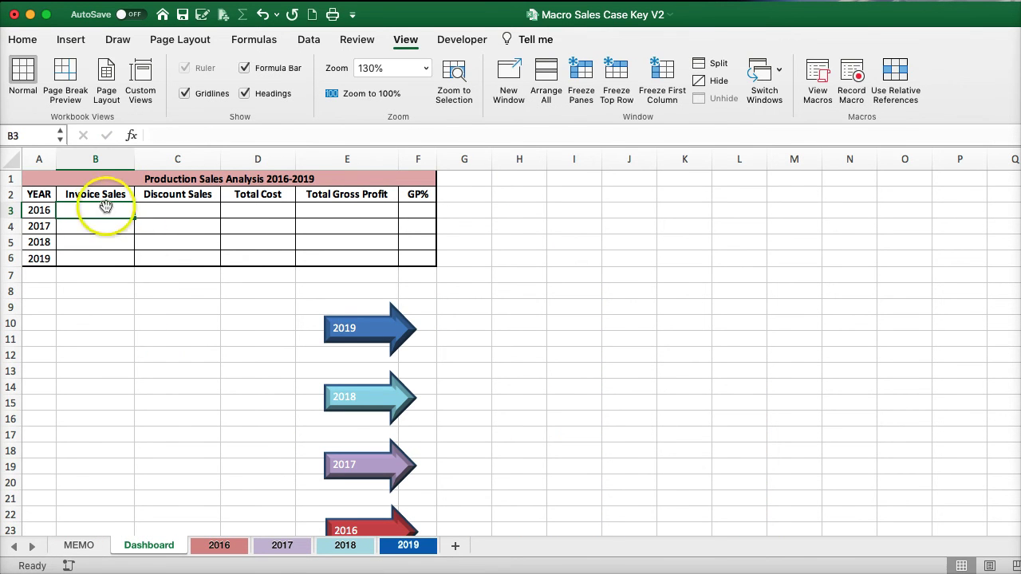
left_click(182, 205)
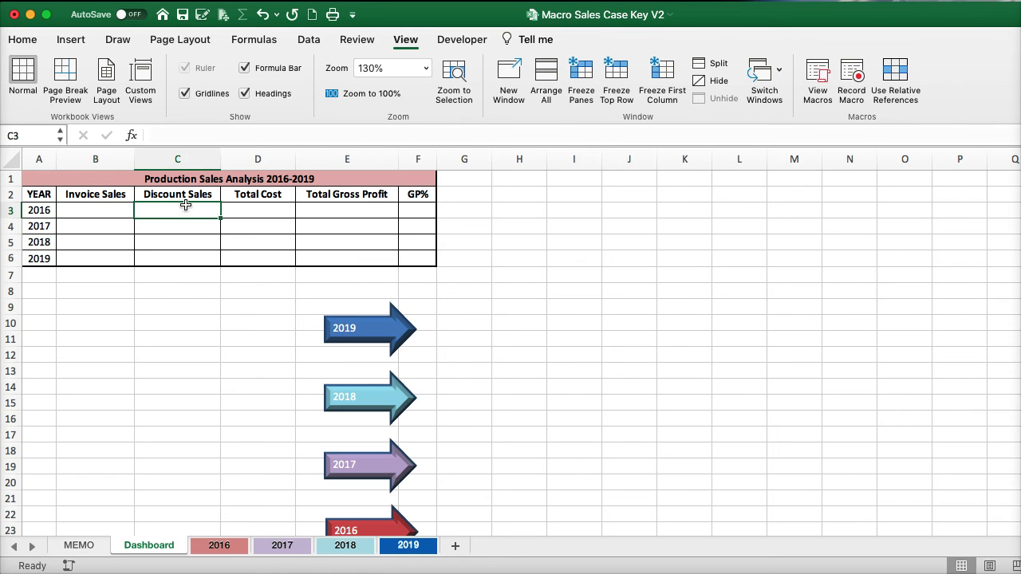
left_click(93, 158)
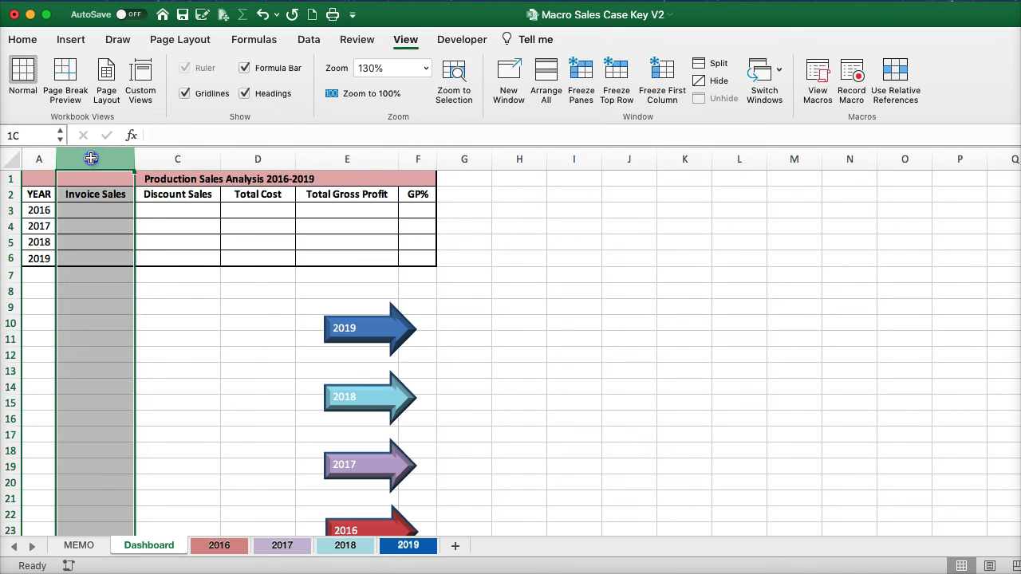
right_click(92, 158)
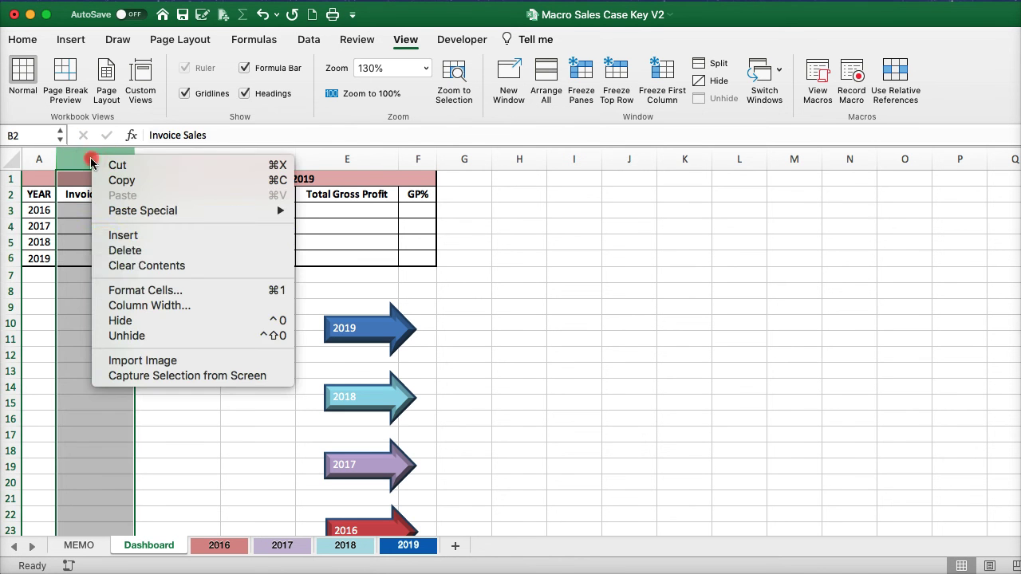
left_click(120, 251)
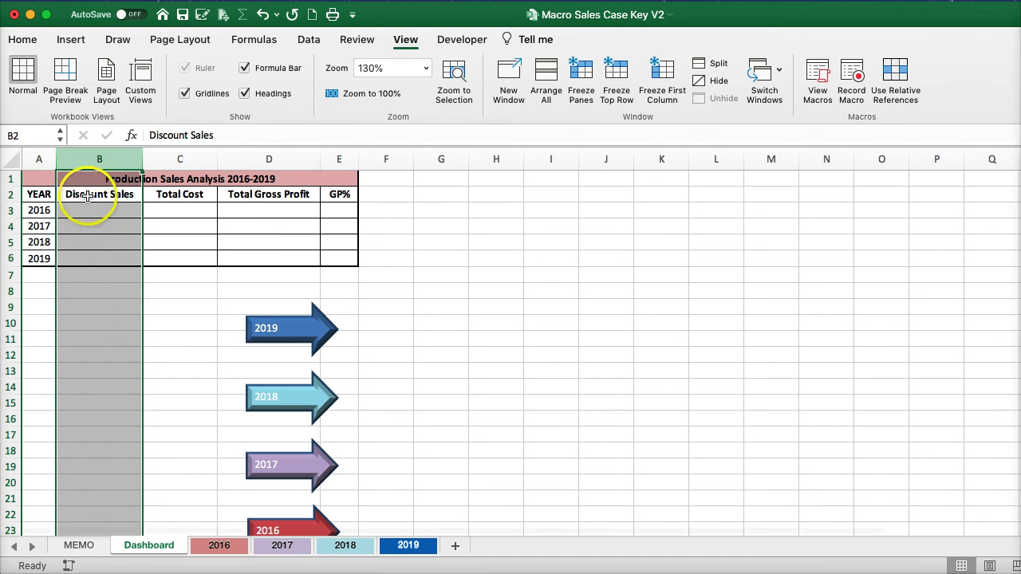
- Link the 2016 Discount Sales cell B3 to the Discount Sales subtotal on the 2016 worksheet, and reopen that worksheet
left_click(92, 211)
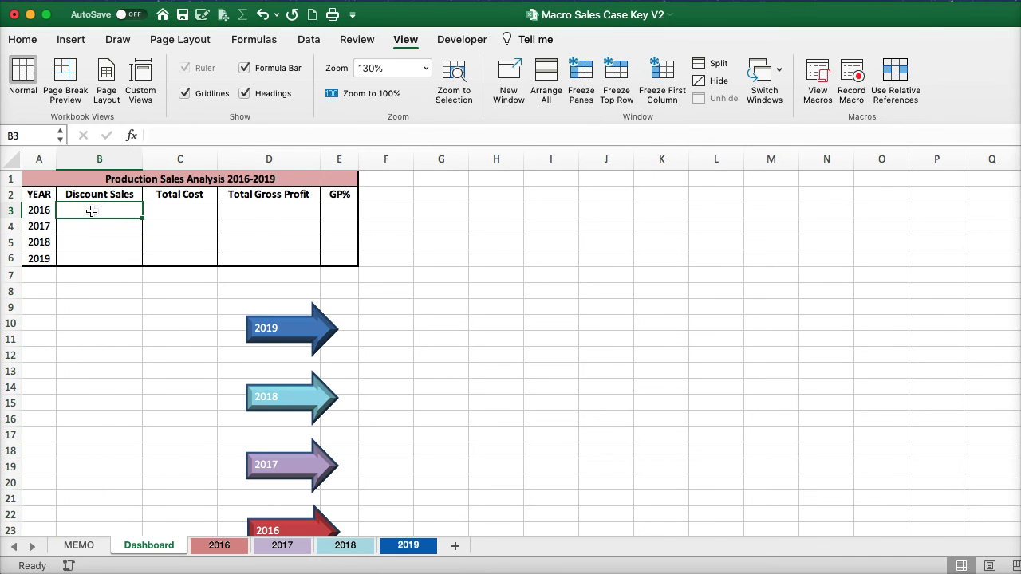
type("+")
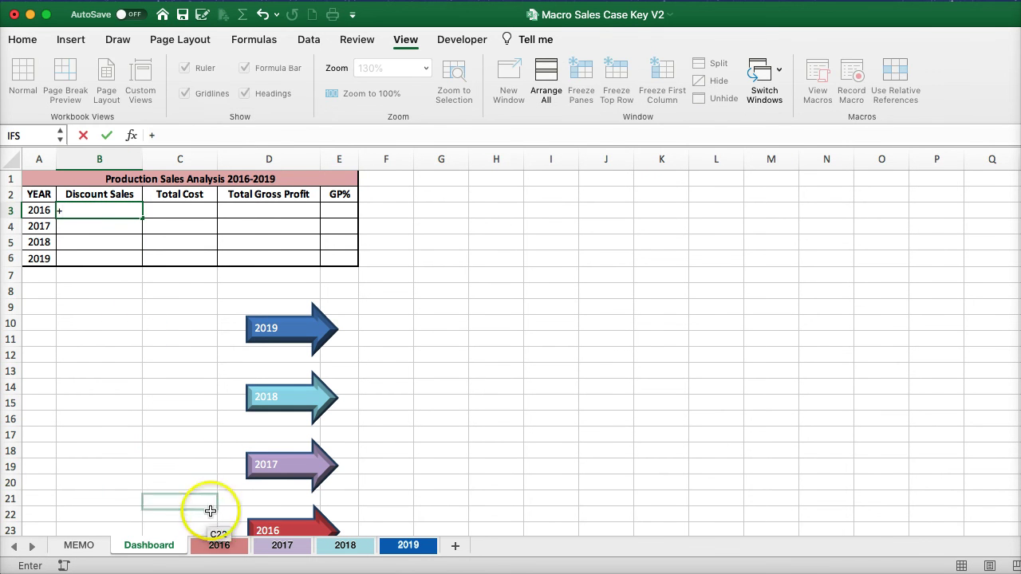
left_click(217, 545)
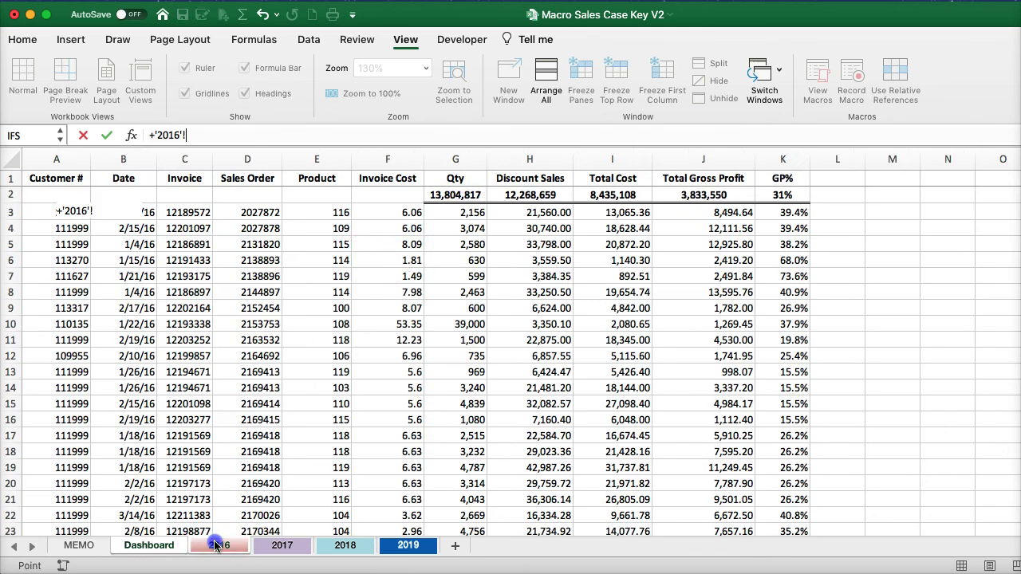
left_click(515, 195)
key("Return")
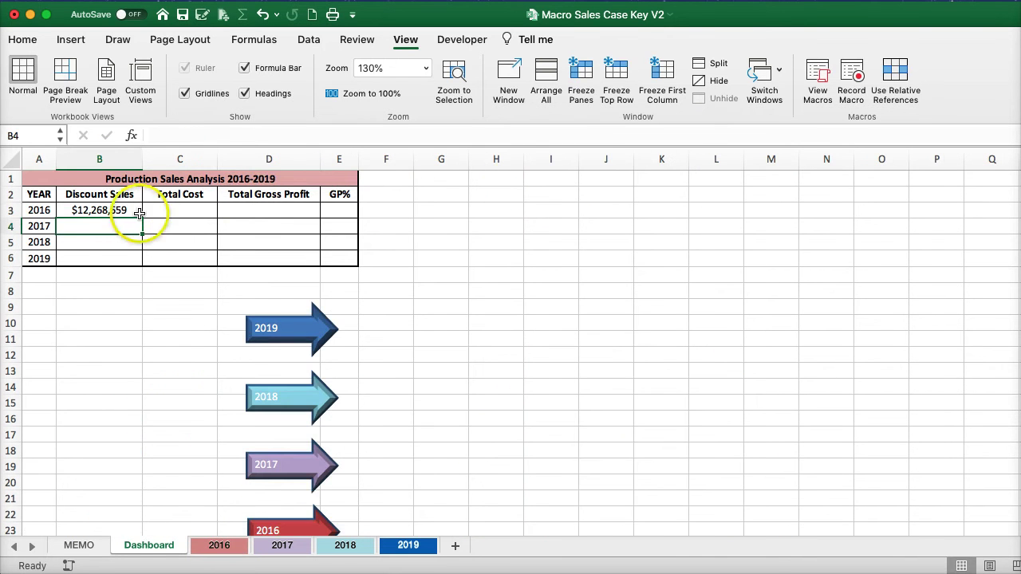
left_click(214, 546)
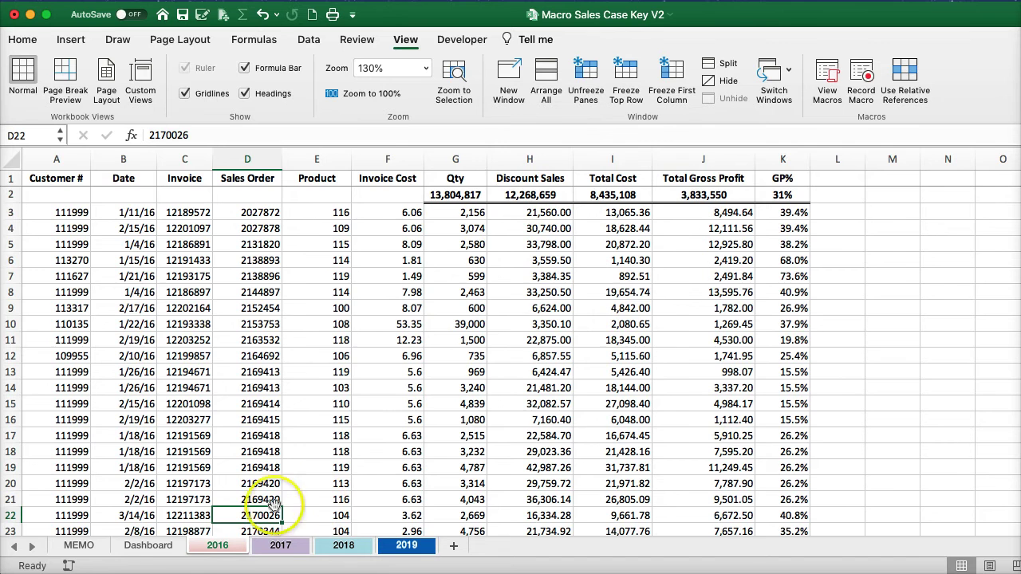
- Fill the 2016 Discount Sales link across through GP% on the Dashboard and format the 2016 GP% cell as a one-decimal percentage
left_click(145, 545)
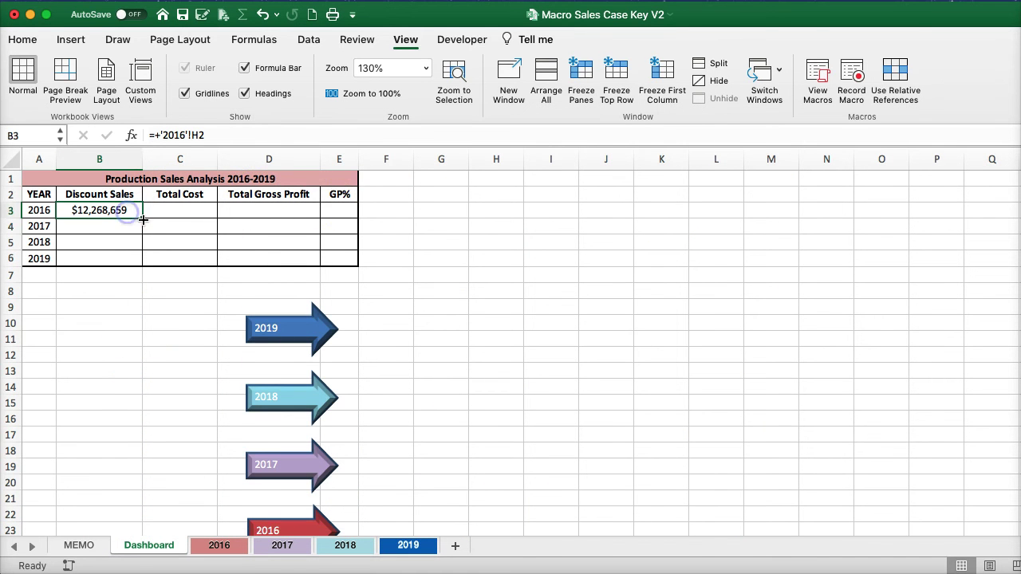
left_click_drag(143, 219, 347, 217)
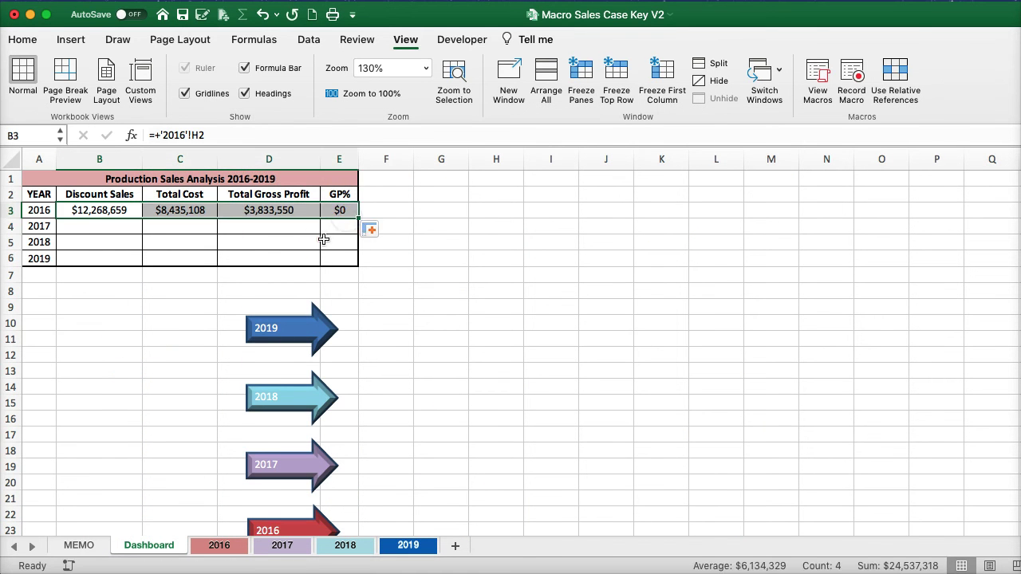
left_click(339, 210)
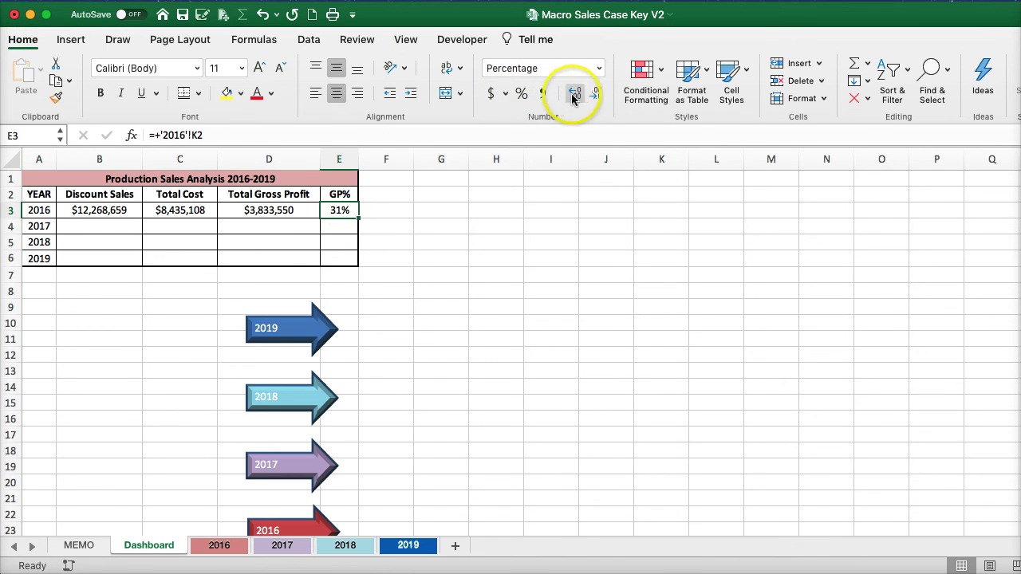
- Link the 2017 Discount Sales cell B4 to the Discount Sales subtotal H2 on the 2017 worksheet
left_click(105, 228)
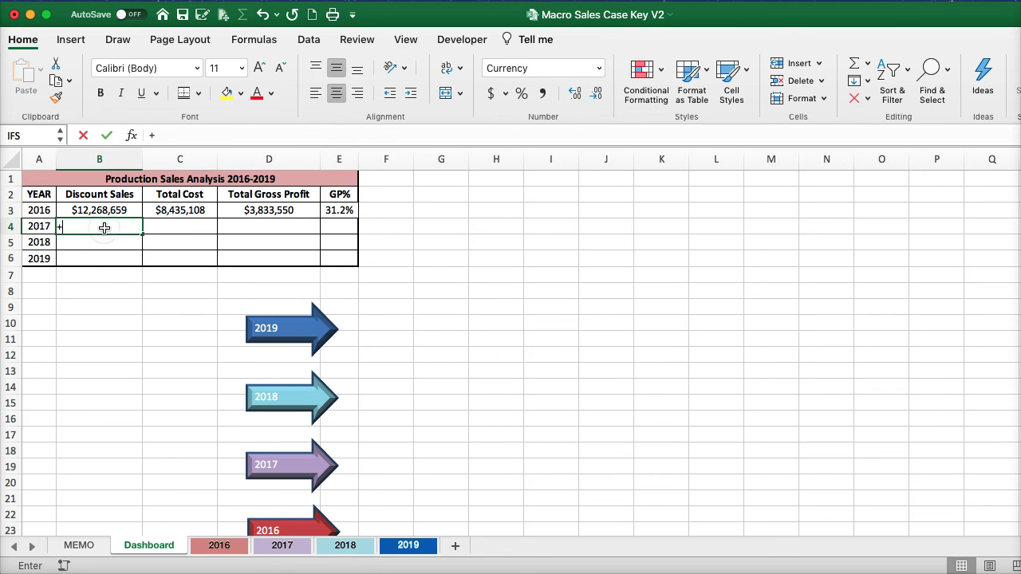
type("+")
left_click(281, 545)
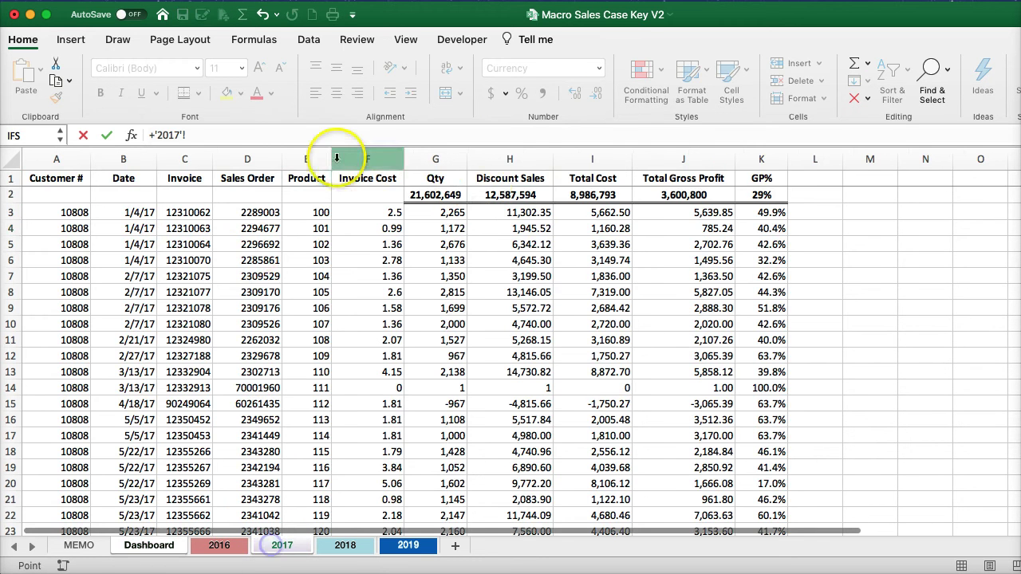
left_click(477, 195)
key("Return")
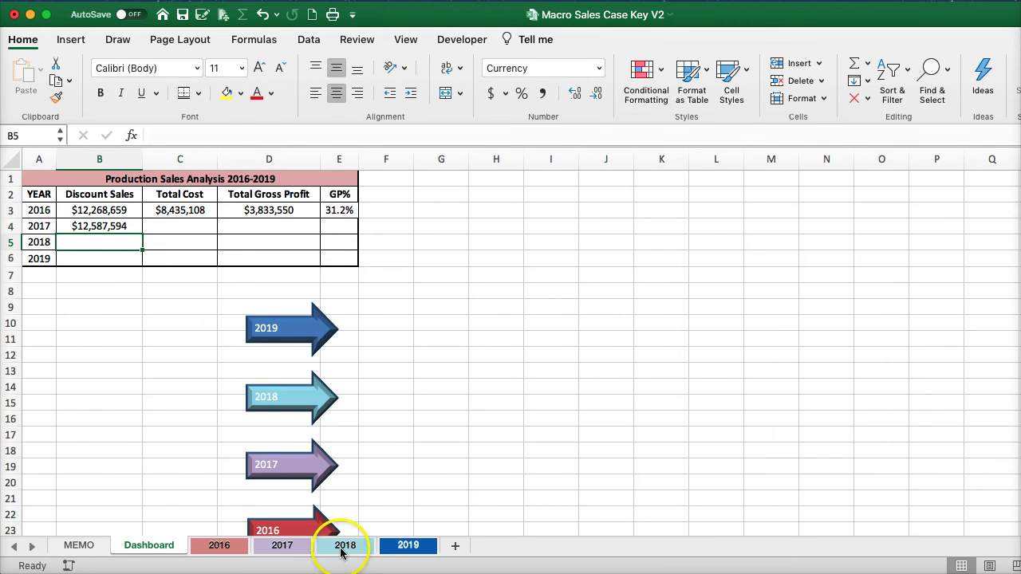
left_click(341, 546)
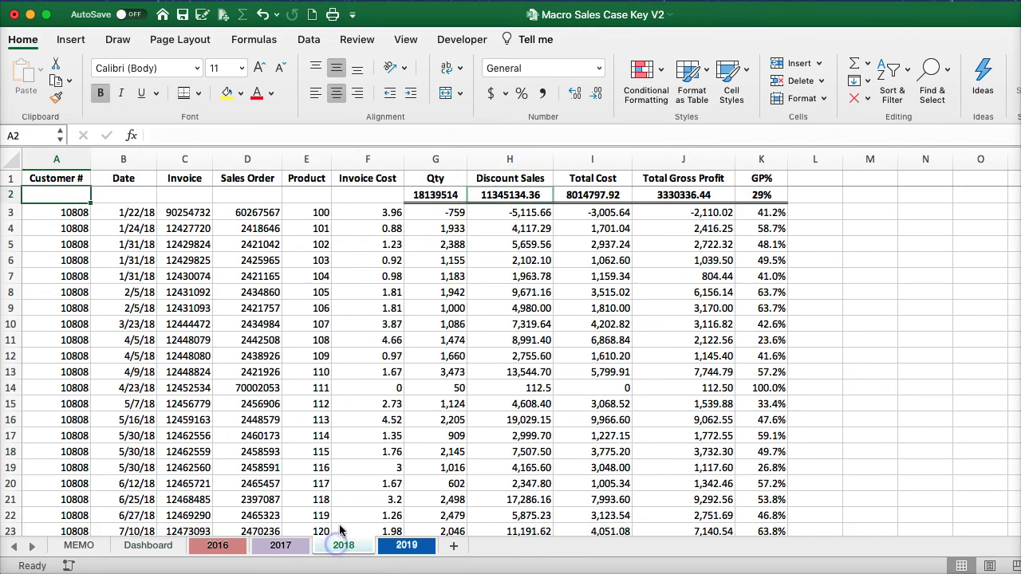
left_click(484, 192)
key("Return")
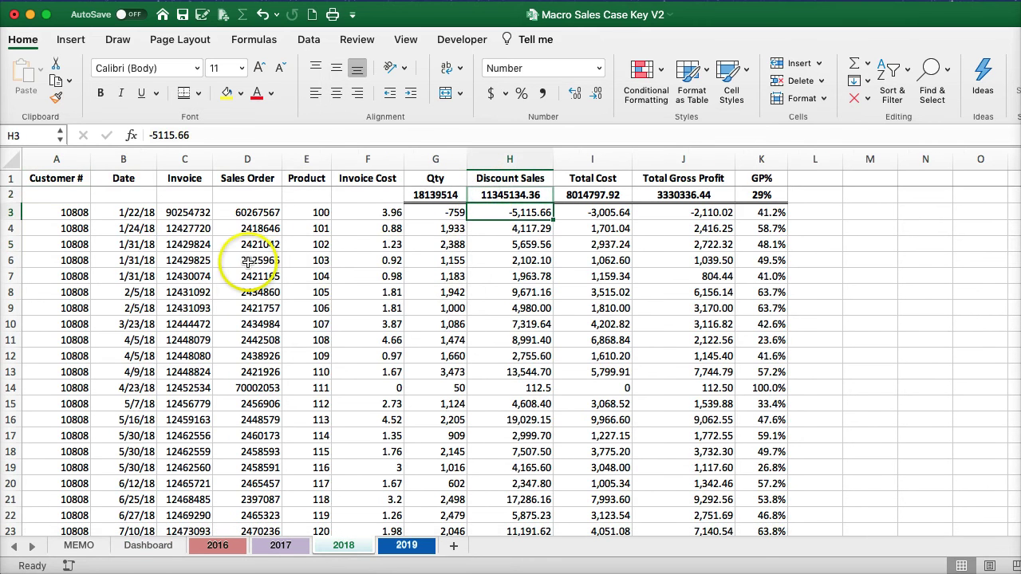
left_click(139, 547)
- Link the 2018 Discount Sales cell B5 to the Discount Sales subtotal H2 on the 2018 worksheet
left_click(103, 244)
type("+")
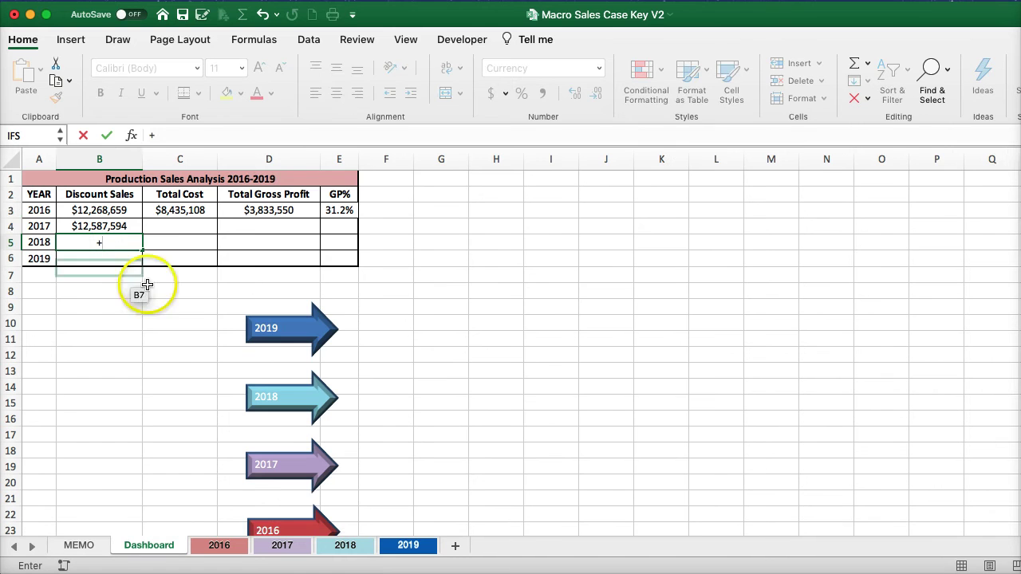
left_click(345, 545)
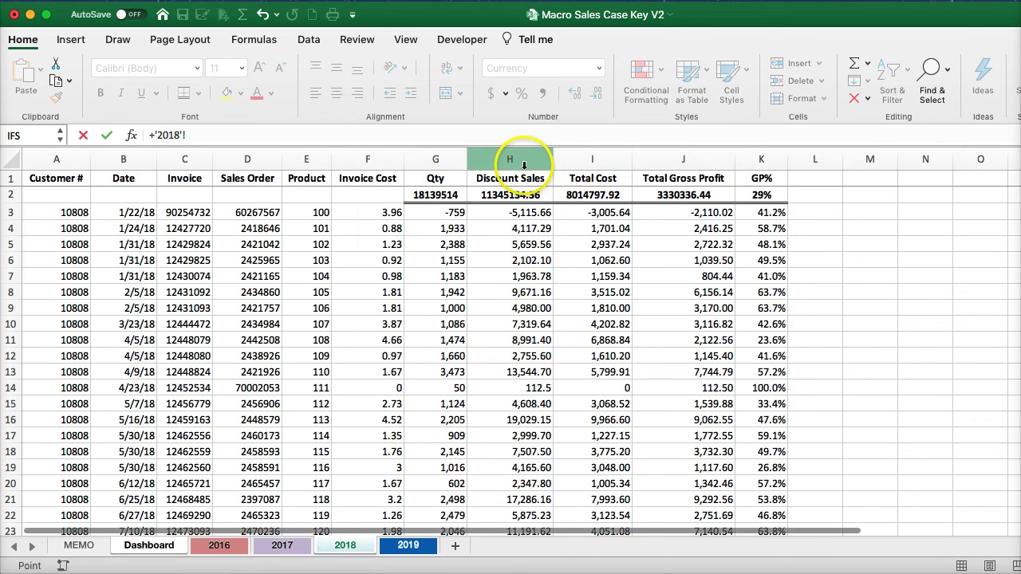
left_click(514, 194)
key("Return")
- Link the 2019 Discount Sales cell B6 to the Discount Sales subtotal H2 on the 2019 worksheet
type("+")
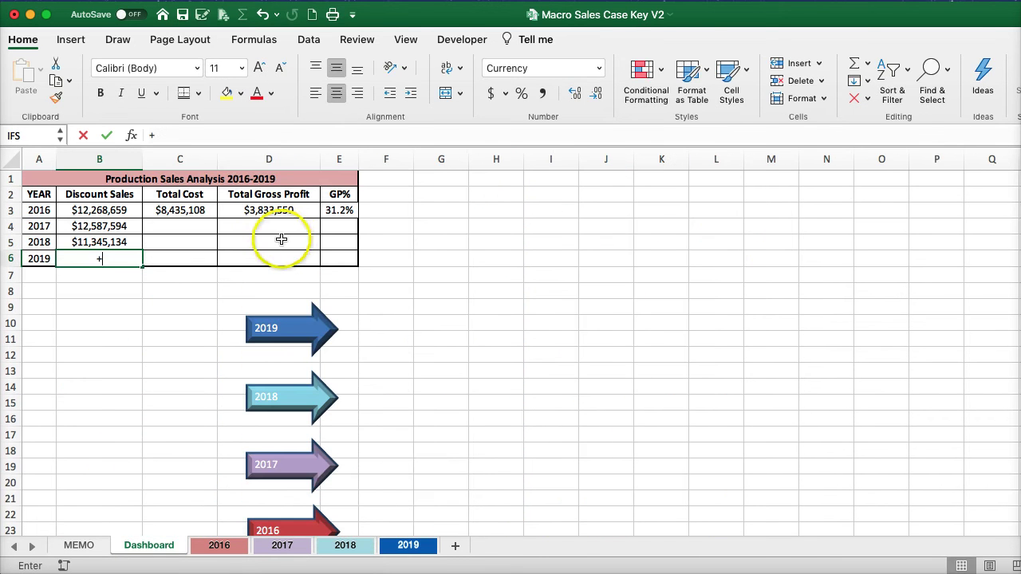
left_click(403, 546)
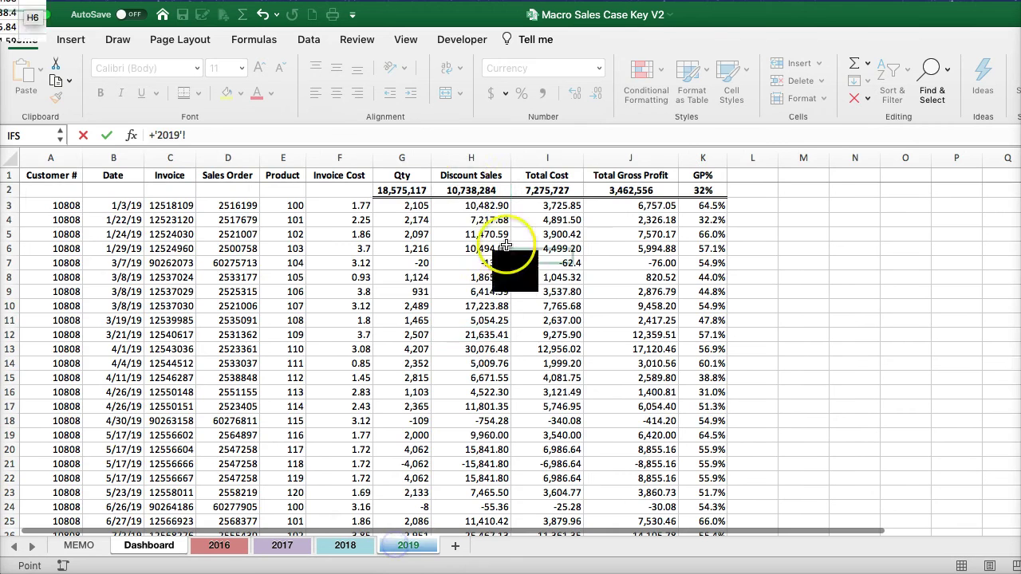
left_click(483, 192)
key("Return")
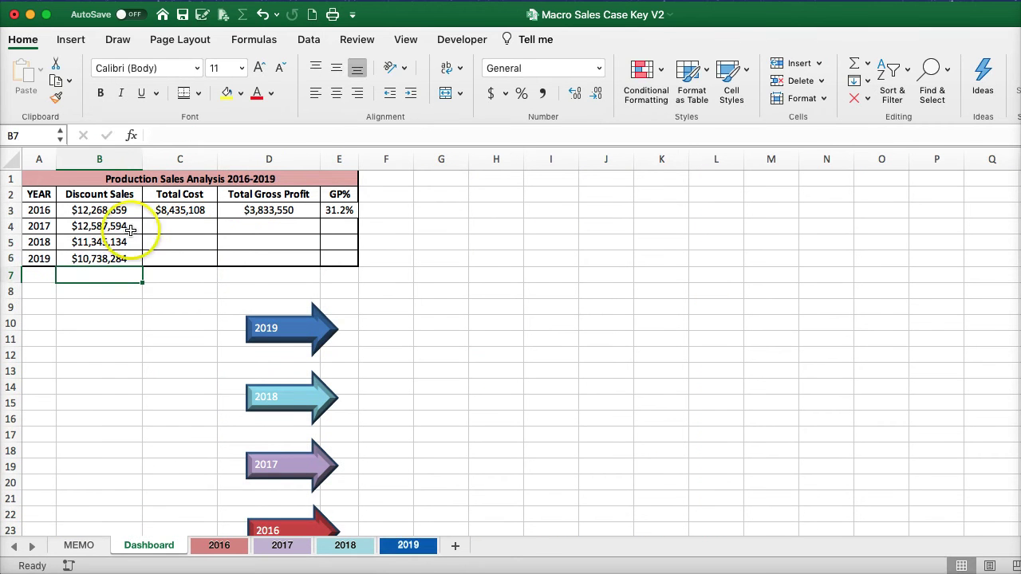
- Fill the 2017–2019 Discount Sales links across through GP% and format the GP% values E3:E6 as one-decimal percentages
left_click_drag(130, 229, 355, 243)
left_click(343, 209)
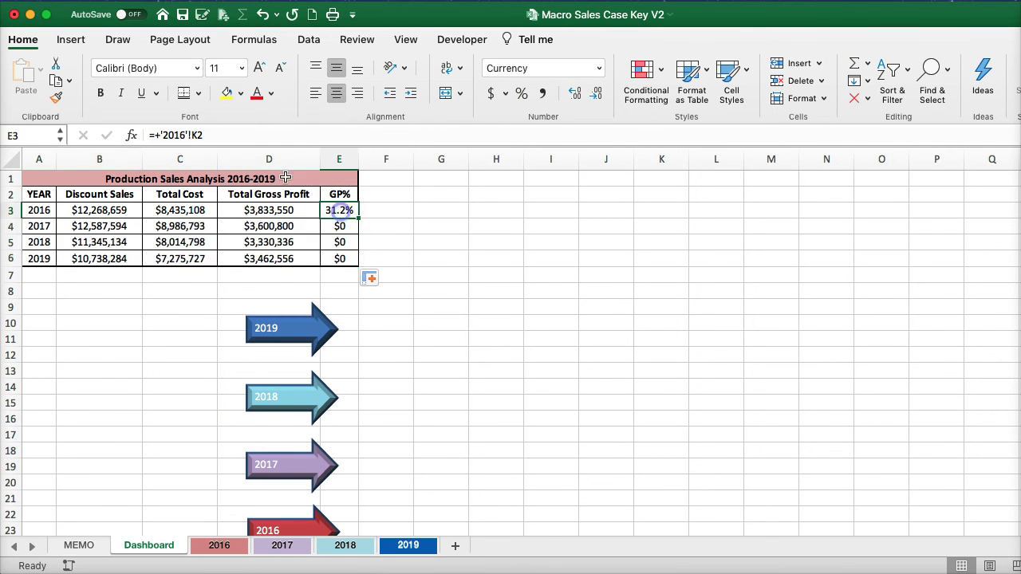
left_click(328, 259, "shift")
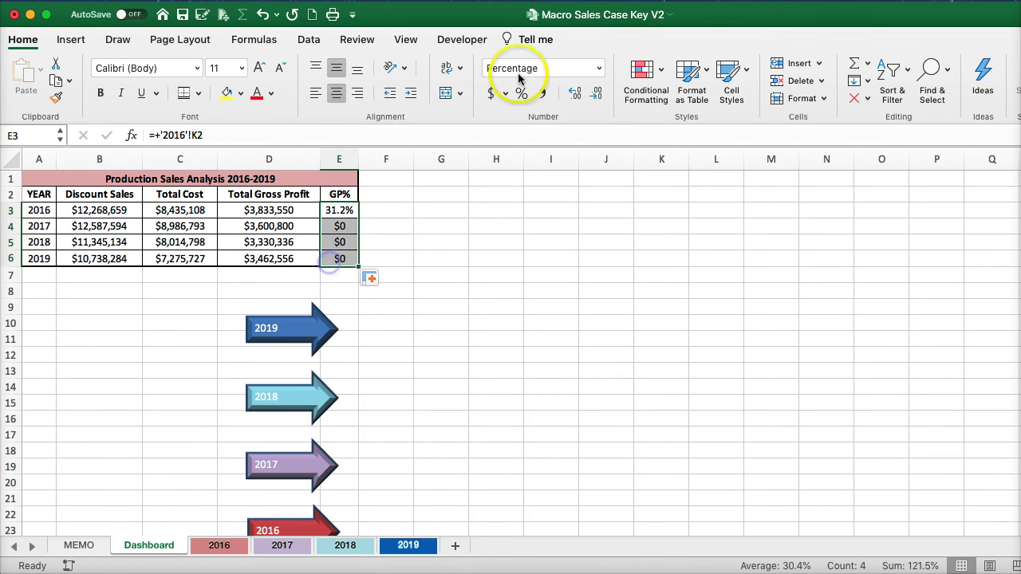
left_click(523, 94)
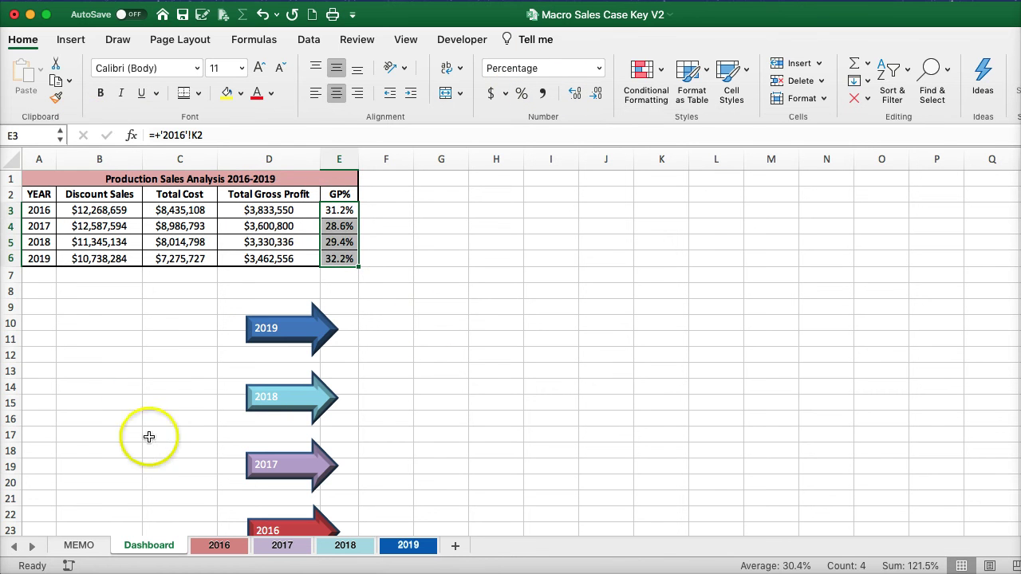
left_click(121, 324)
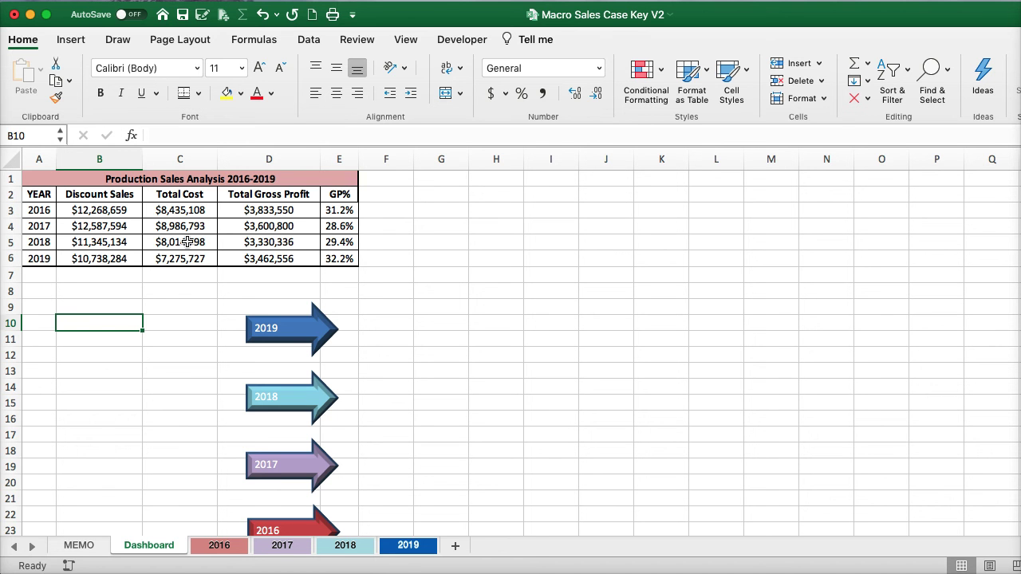
left_click(163, 321)
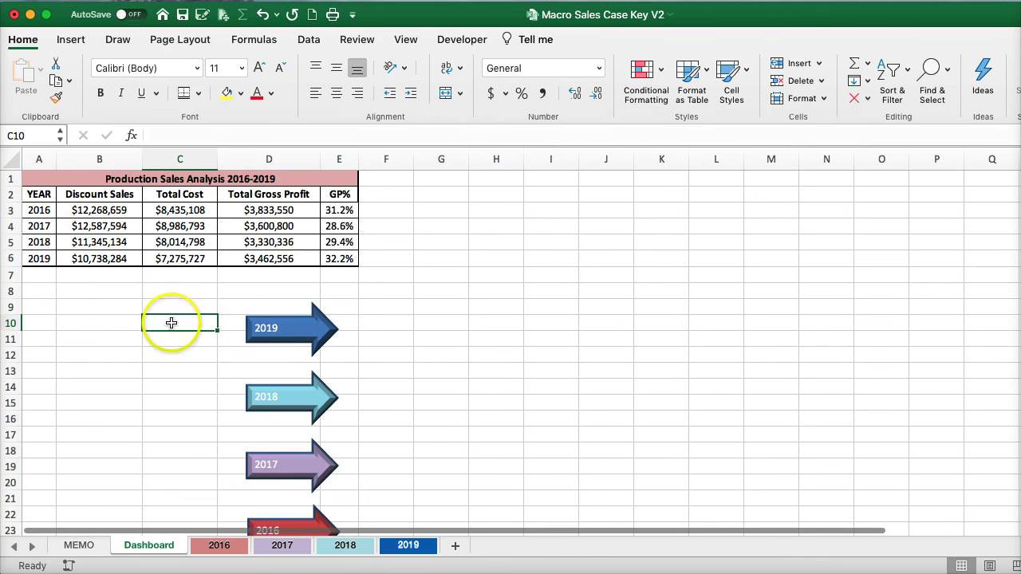
- Check the memo's executive summary task, then add a worksheet named "Exc Sum" placed before the MEMO sheet
left_click(79, 546)
scroll(120, 427, "down", 3)
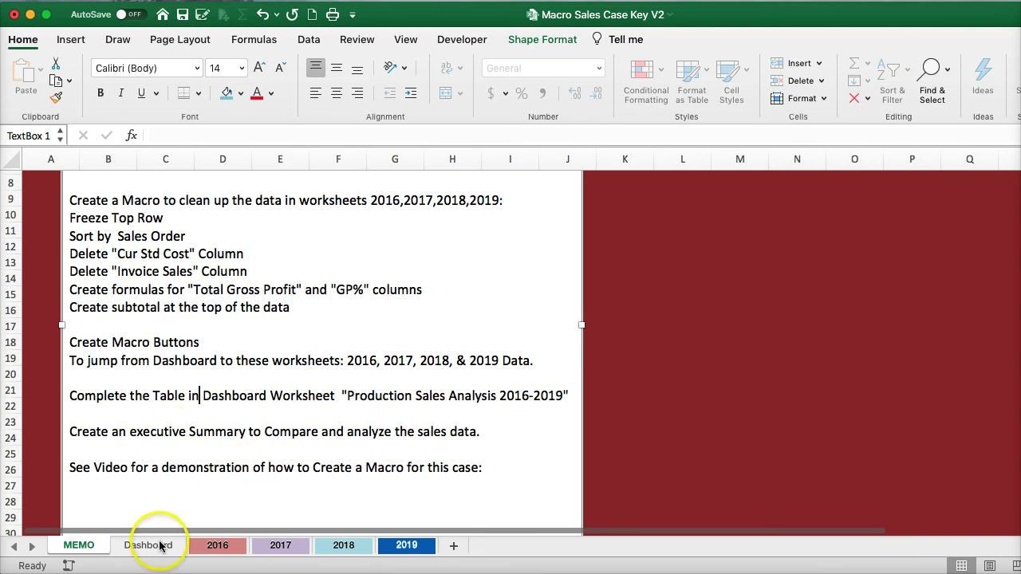
left_click(454, 548)
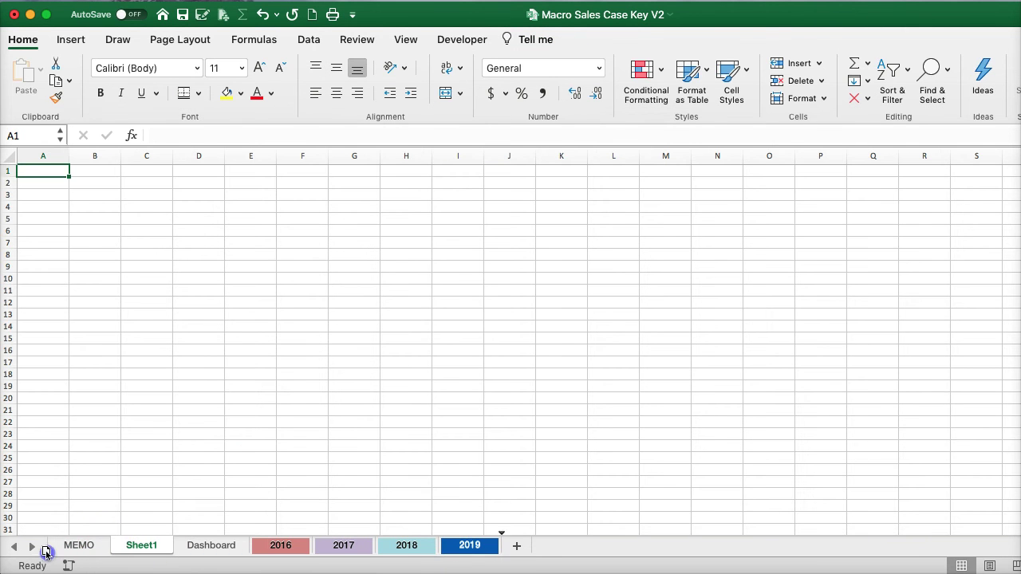
left_click(79, 546)
left_click(472, 542)
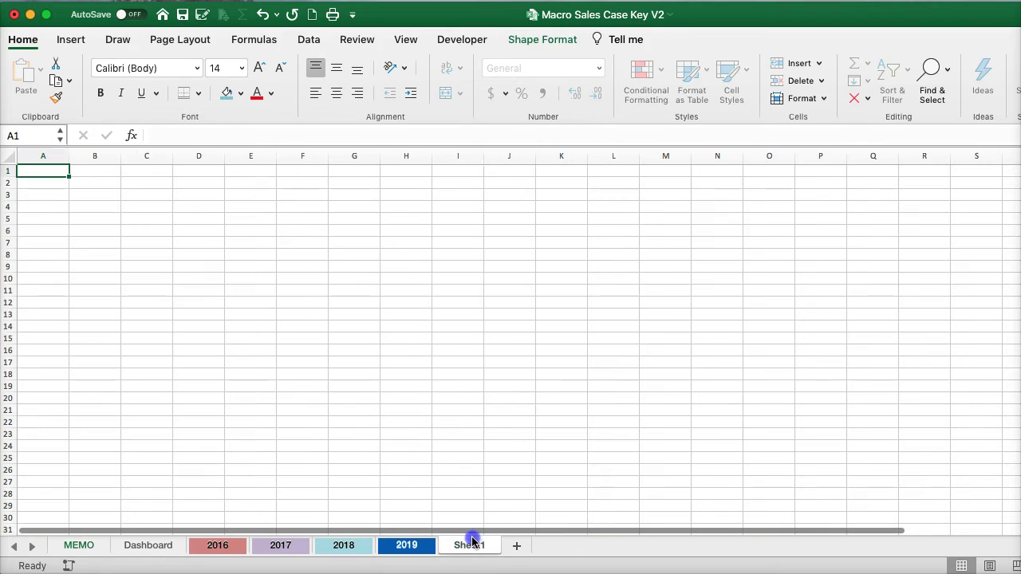
left_click_drag(91, 548, 71, 551)
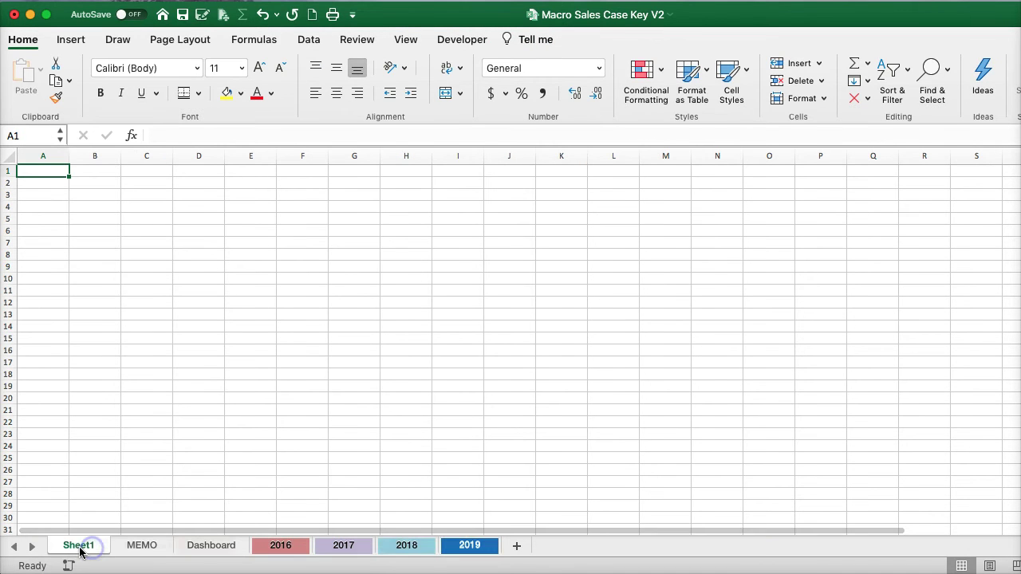
double_click(74, 547)
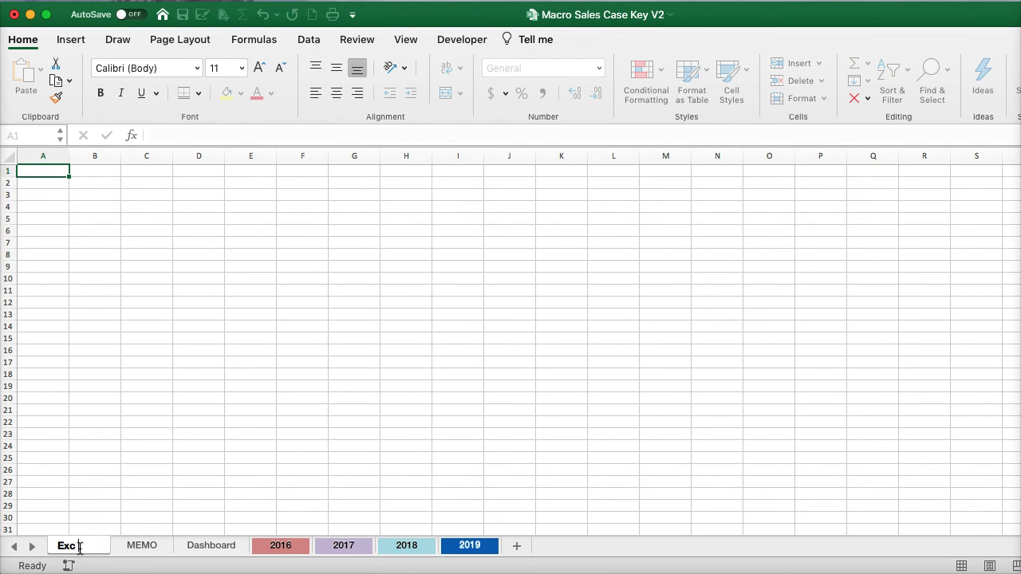
type("Exc Sum")
left_click(136, 249)
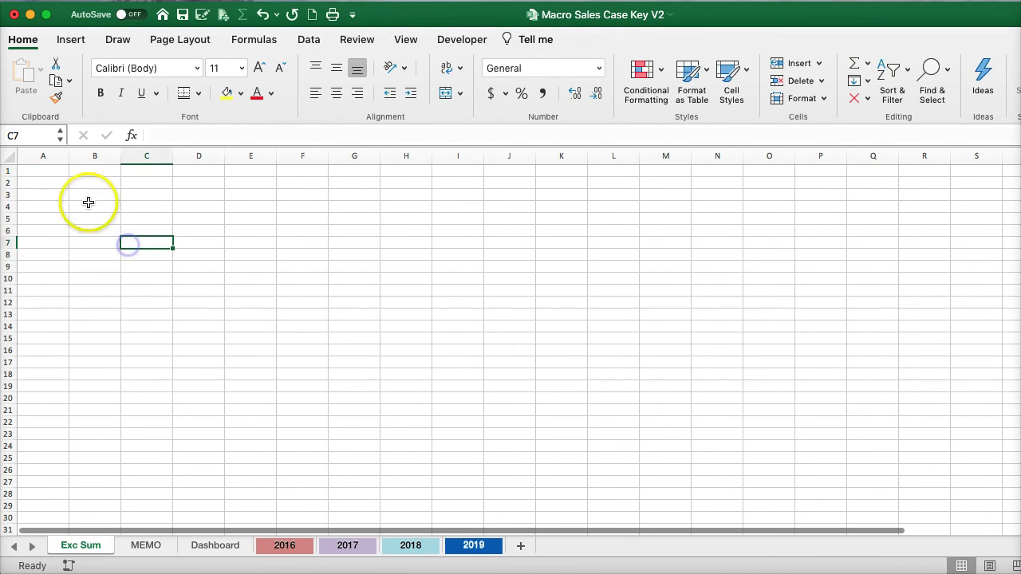
- Insert a large blank text box on the Exc Sum worksheet, starting at about cell B3 and reaching into column J
left_click(56, 187)
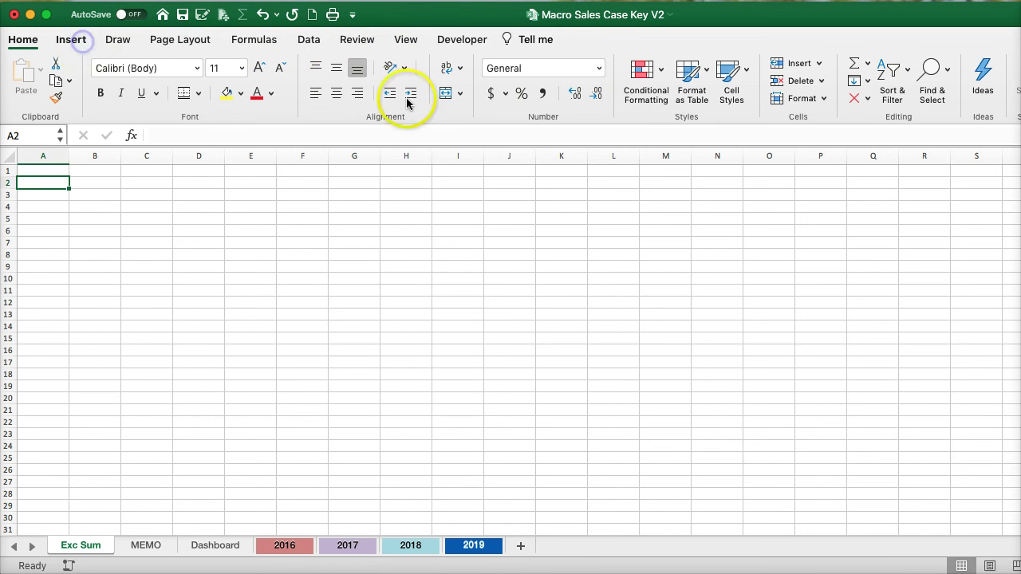
left_click(71, 40)
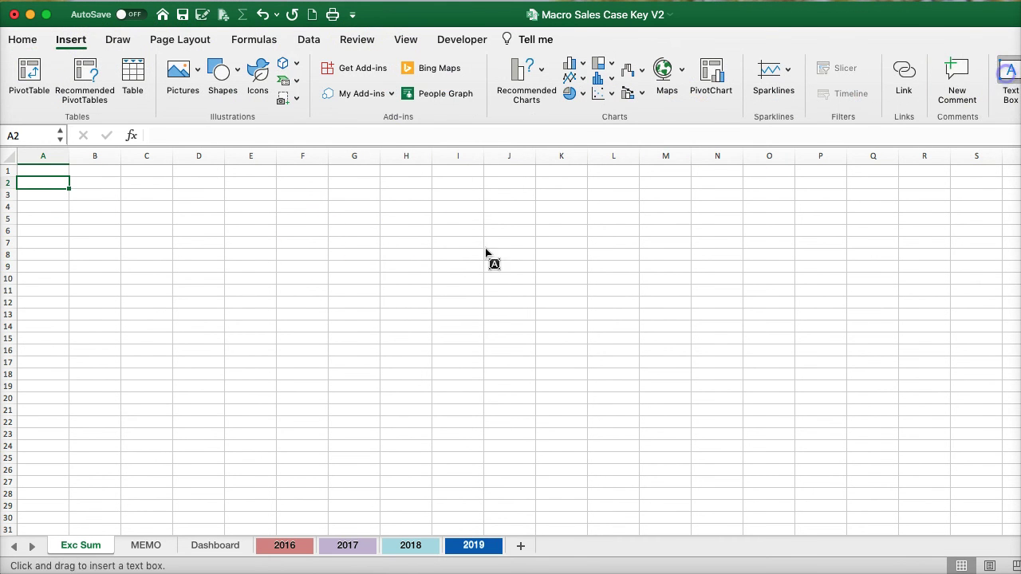
left_click_drag(68, 184, 480, 529)
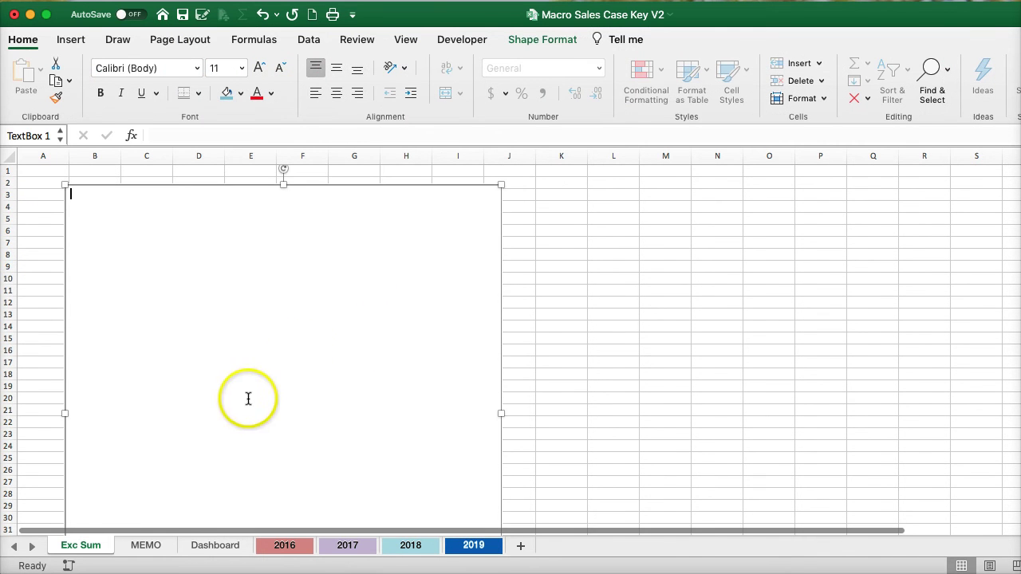
- Review the Dashboard sales table, the memo instructions, the 2016 data and the blank executive summary, ending on the Dashboard
left_click(202, 553)
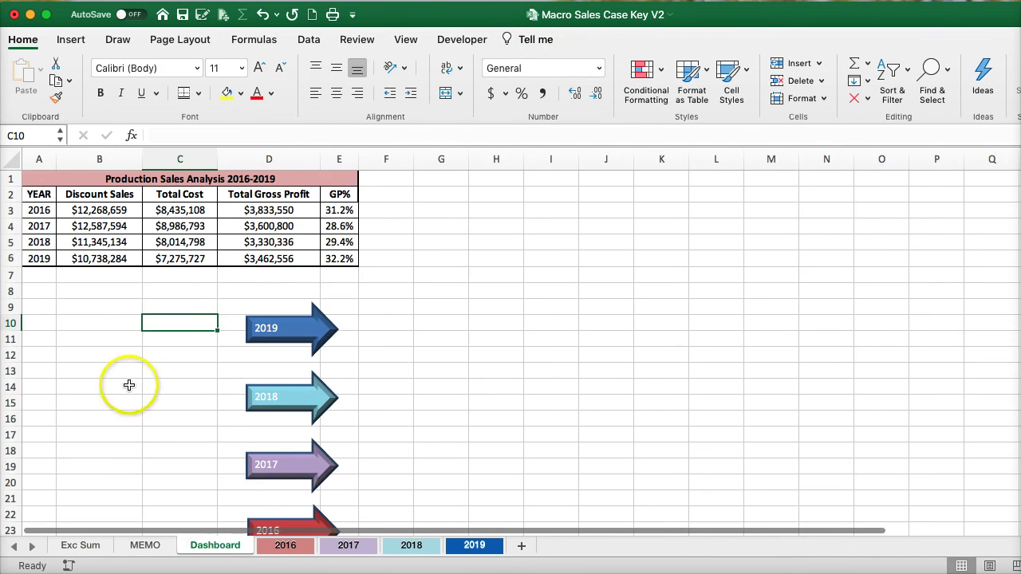
left_click(149, 548)
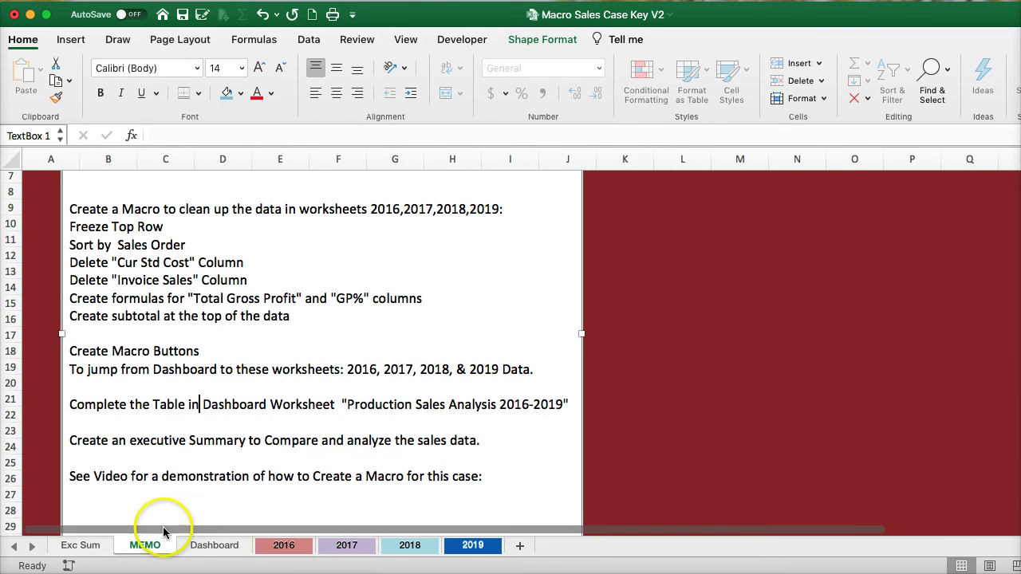
left_click(214, 547)
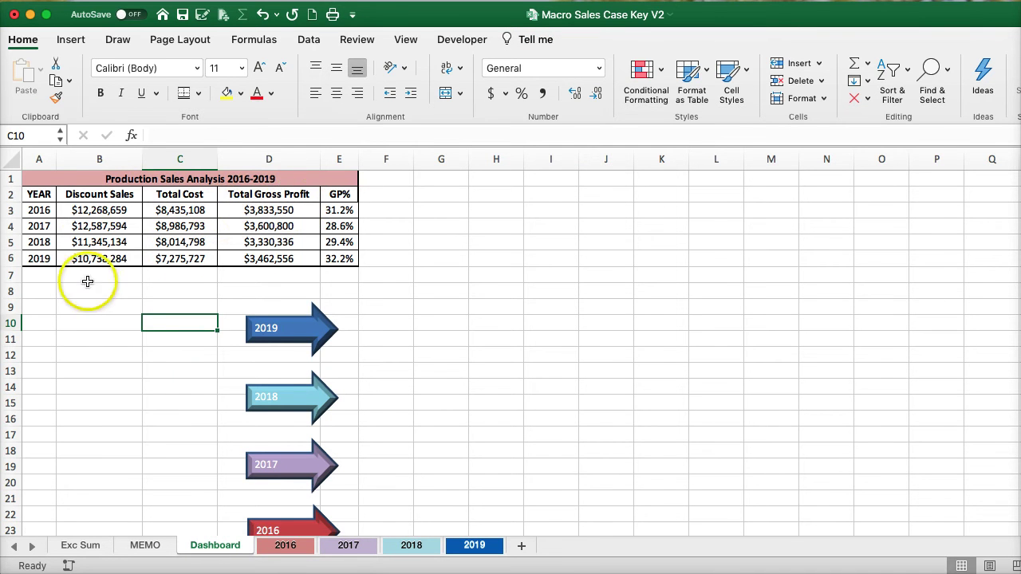
left_click(281, 547)
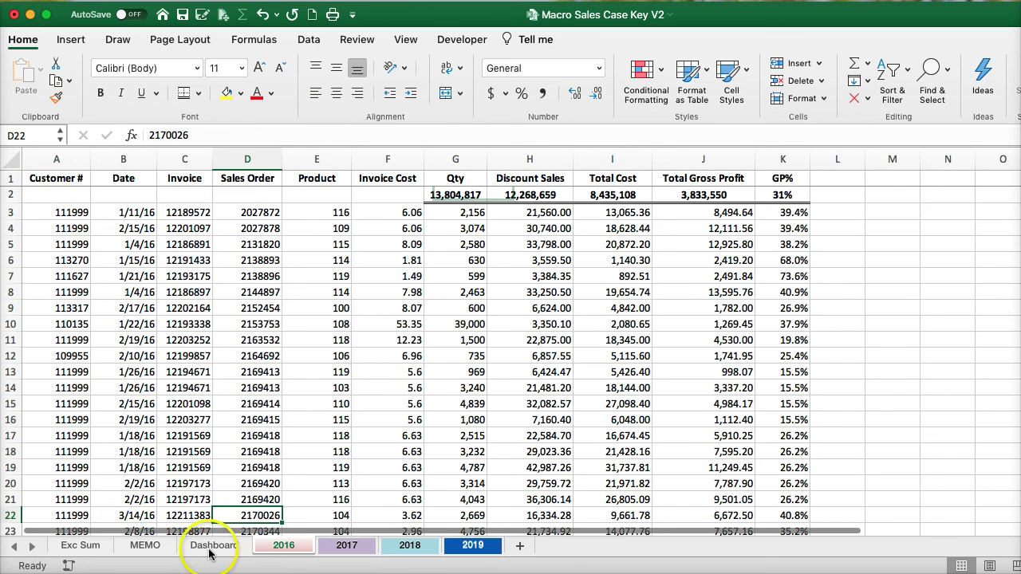
left_click(79, 545)
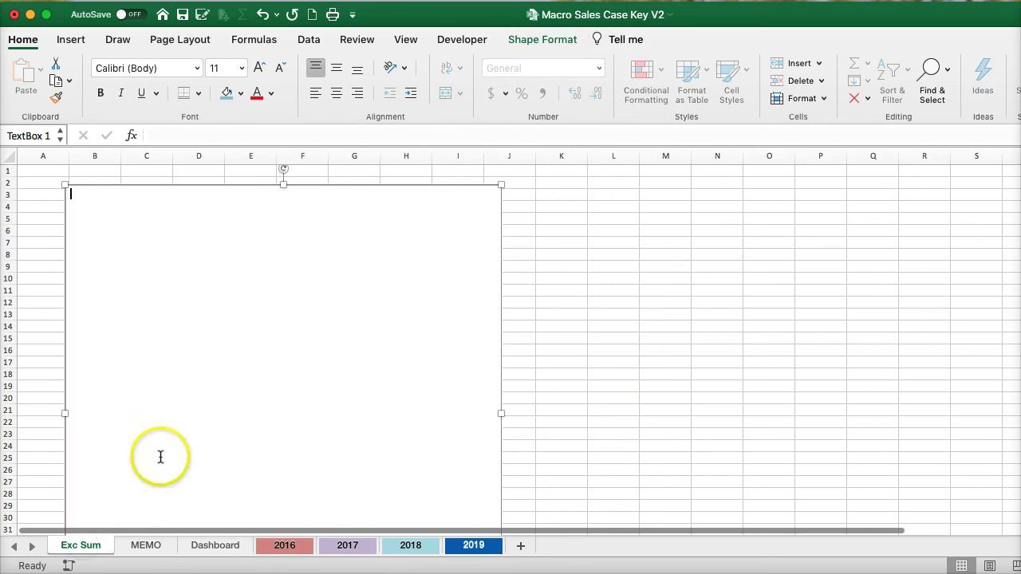
left_click(158, 547)
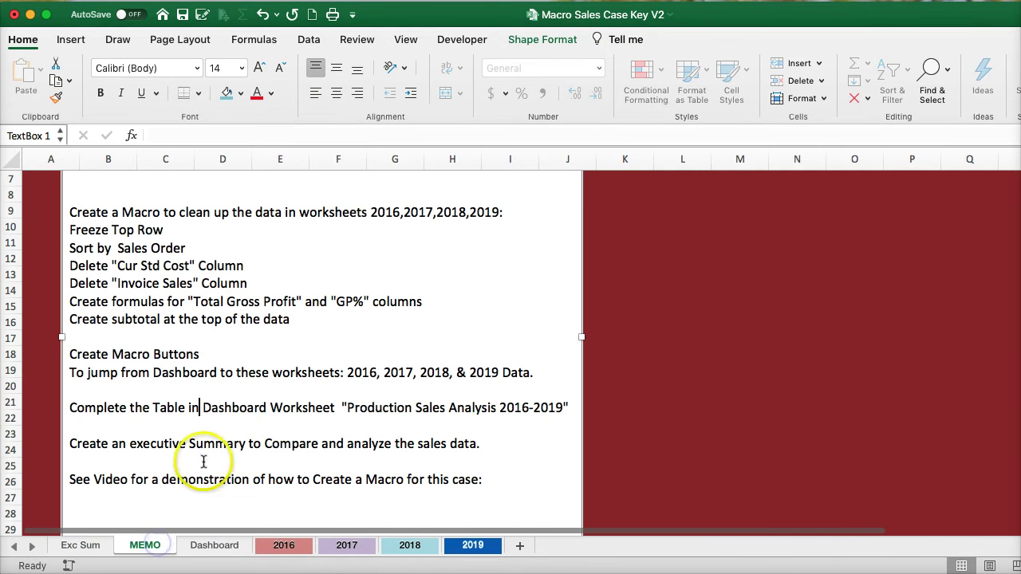
left_click(285, 545)
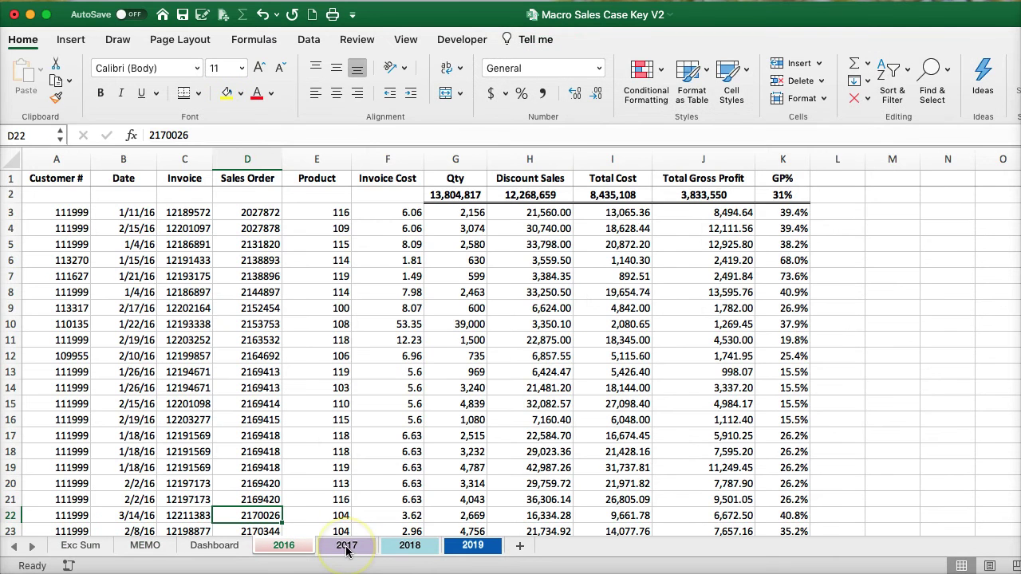
left_click(212, 546)
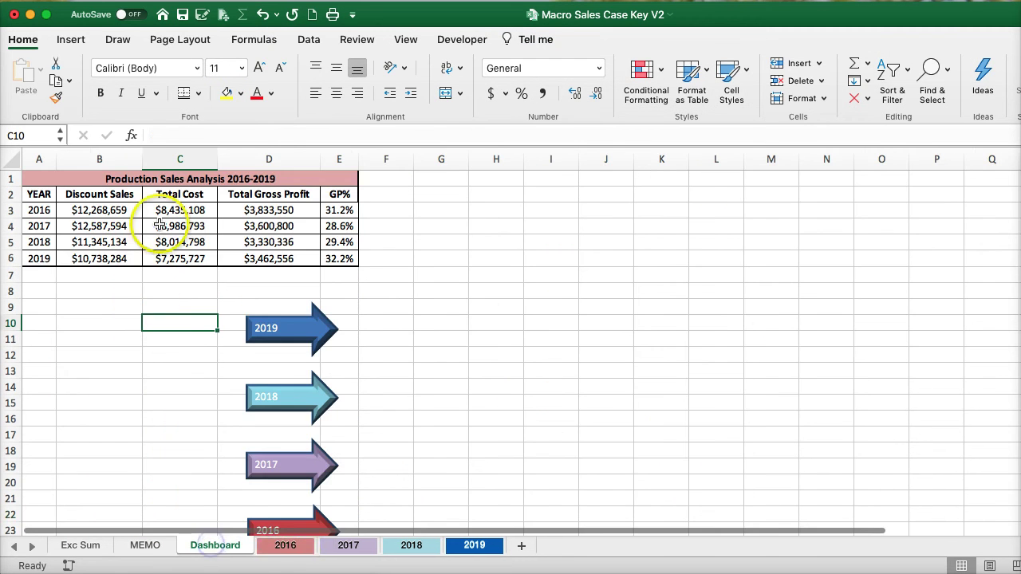
- Copy the entire contents of the 2016 worksheet into a new worksheet placed right after it
left_click(282, 546)
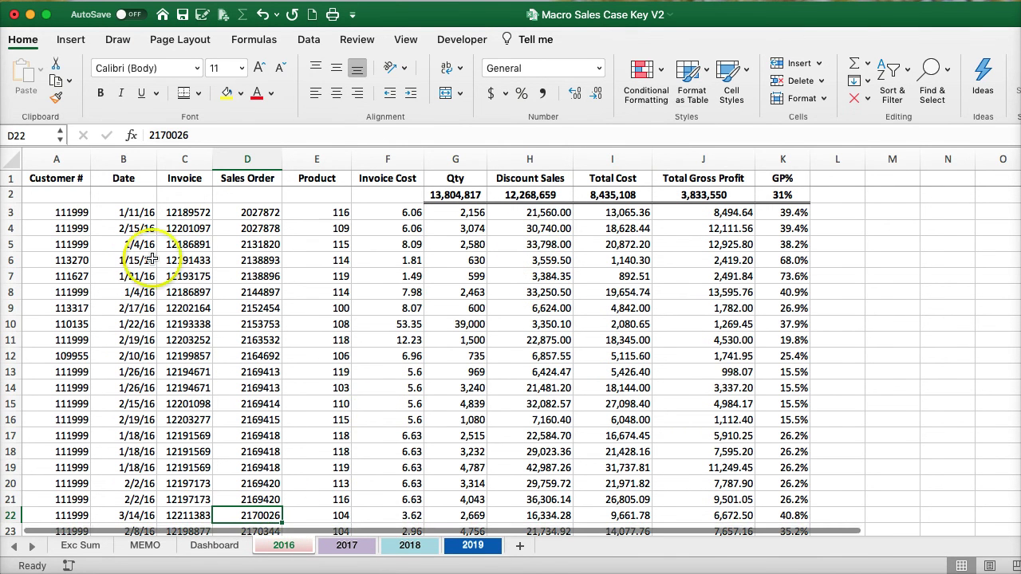
left_click(16, 159)
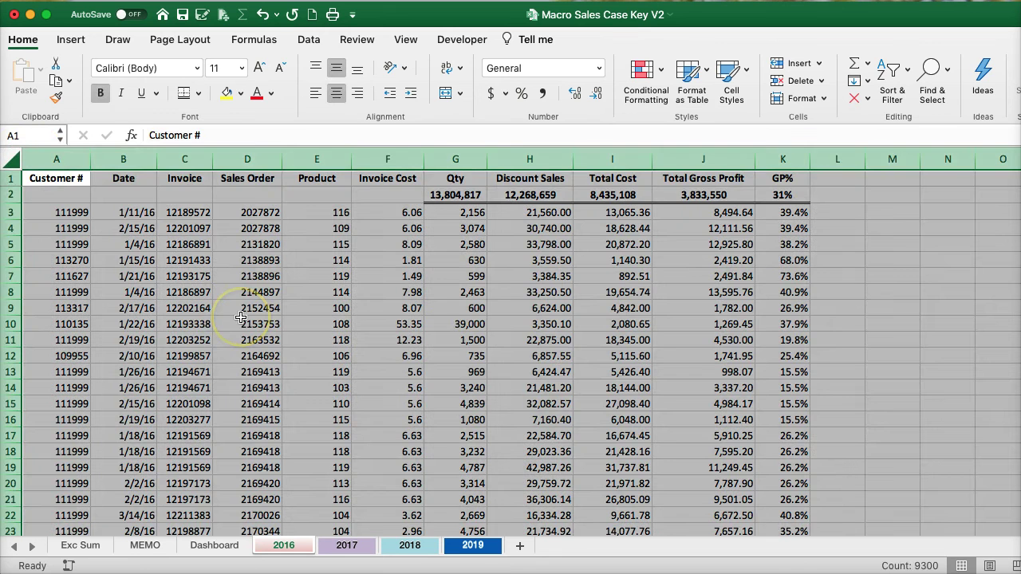
left_click(518, 551)
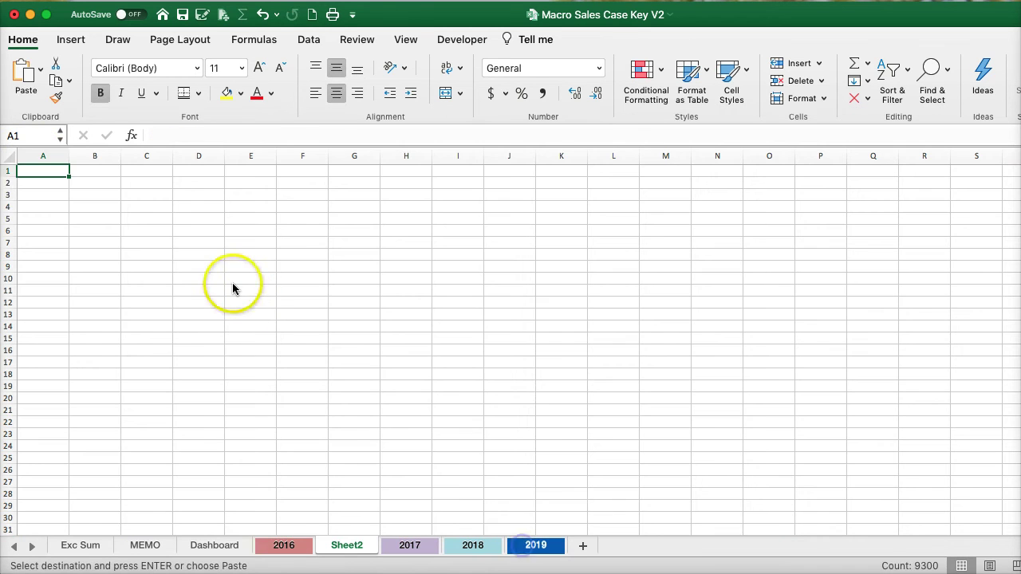
key("super+v")
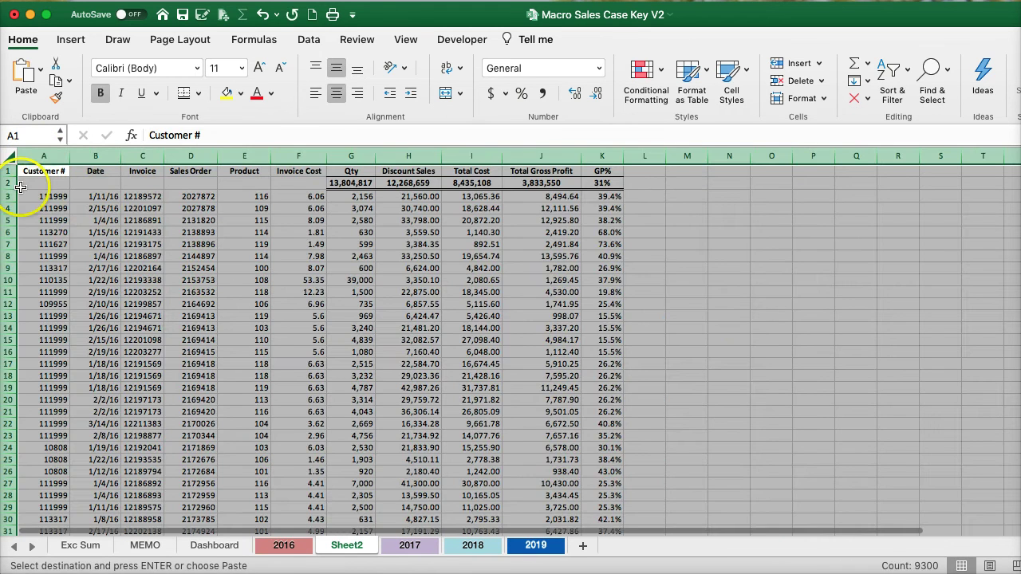
- Delete the totals row 2 from the copied 2016 data so the records directly follow the headers
left_click(11, 184)
right_click(11, 184)
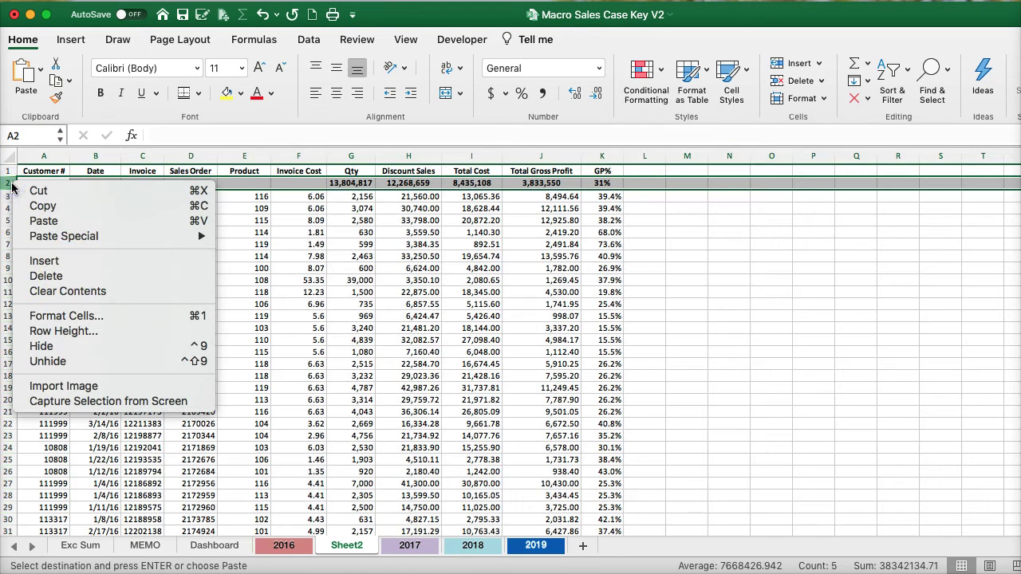
left_click(67, 277)
left_click(63, 242)
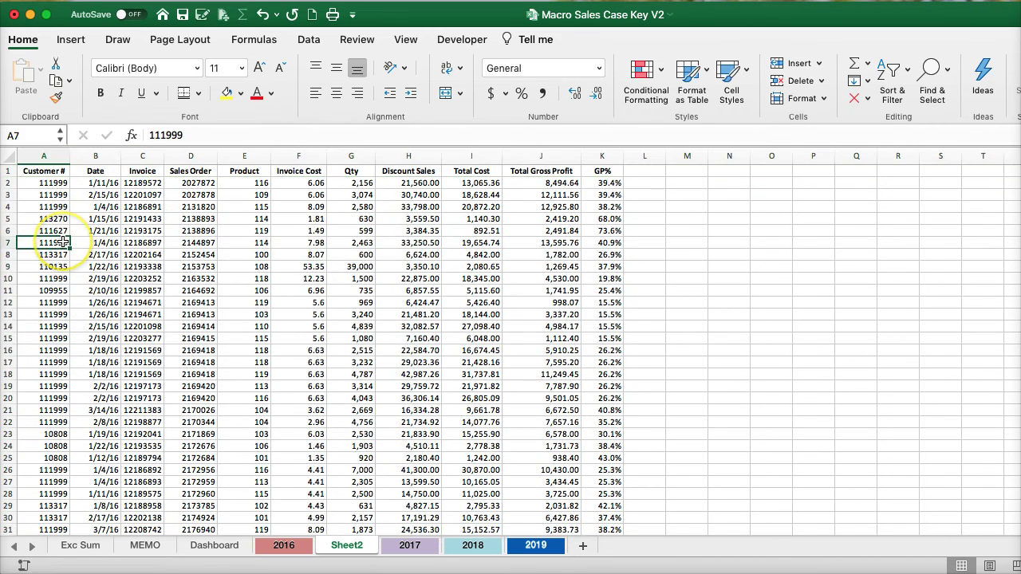
- Create a PivotTable on a new worksheet from the copied 2016 data range A1:K845
key("super+a")
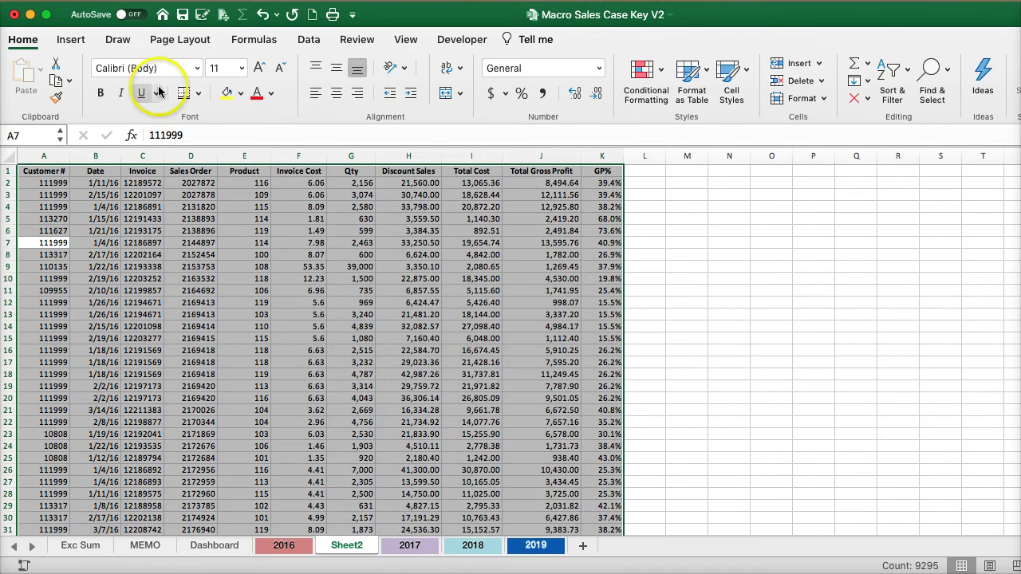
left_click(71, 39)
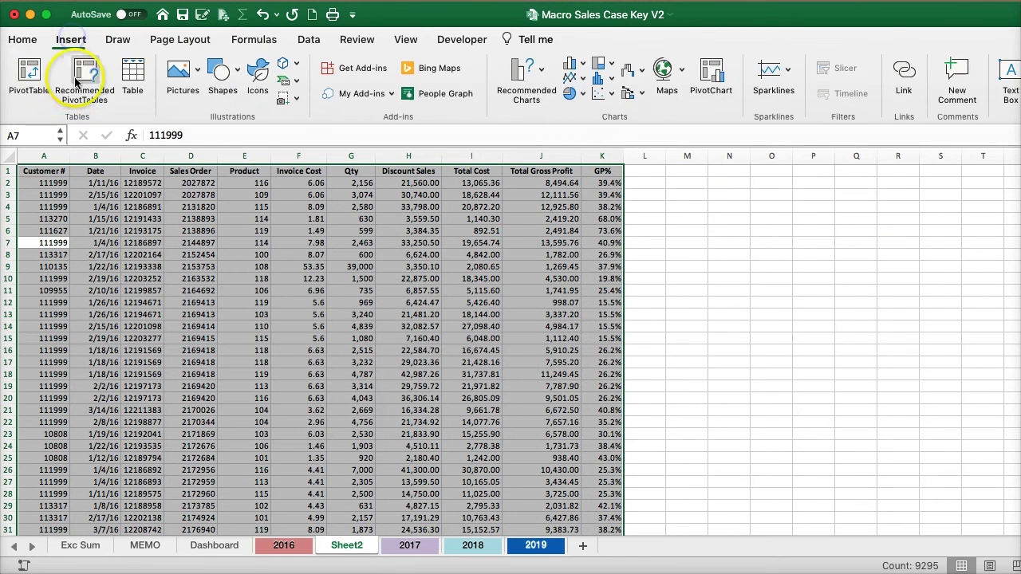
left_click(30, 74)
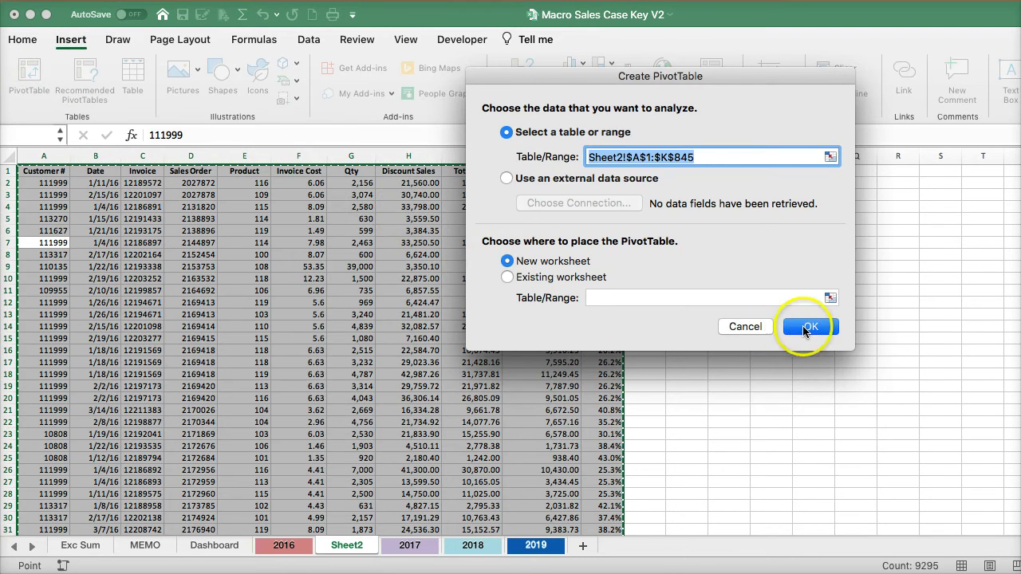
left_click(807, 327)
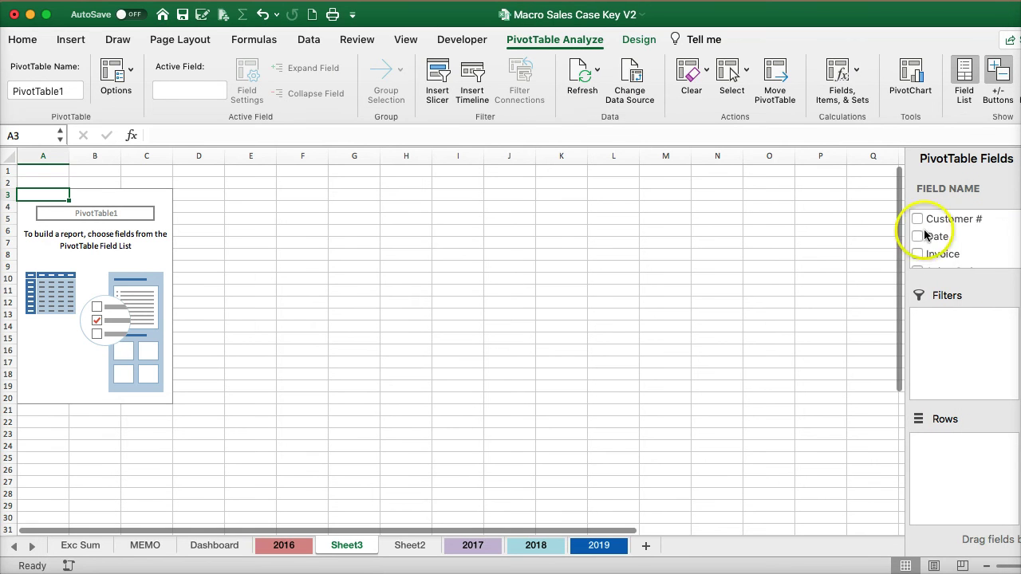
- Add the Product field to the PivotTable and place it in the Rows area
scroll(926, 236, "down", 2)
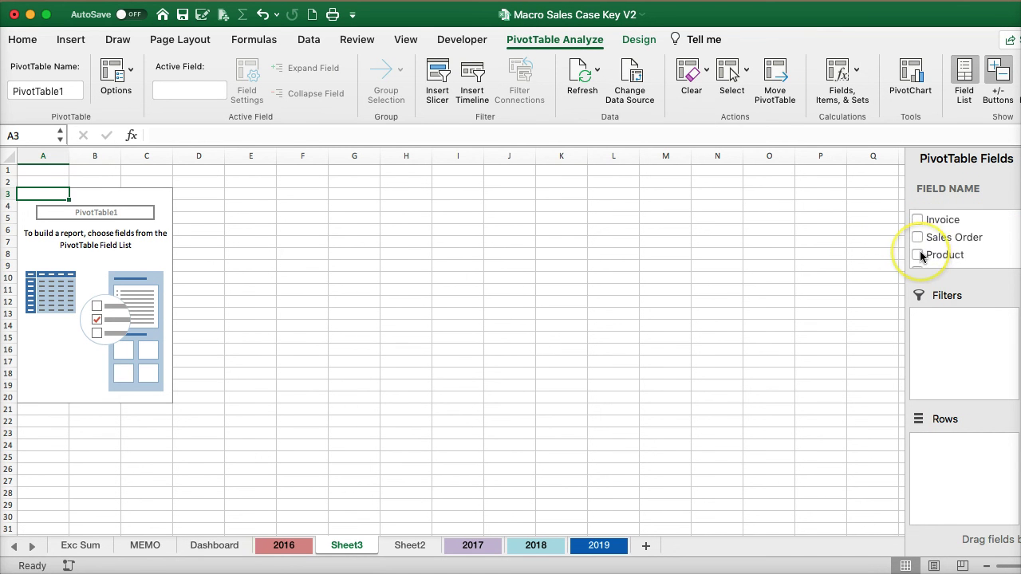
scroll(922, 256, "down", 1)
left_click(917, 245)
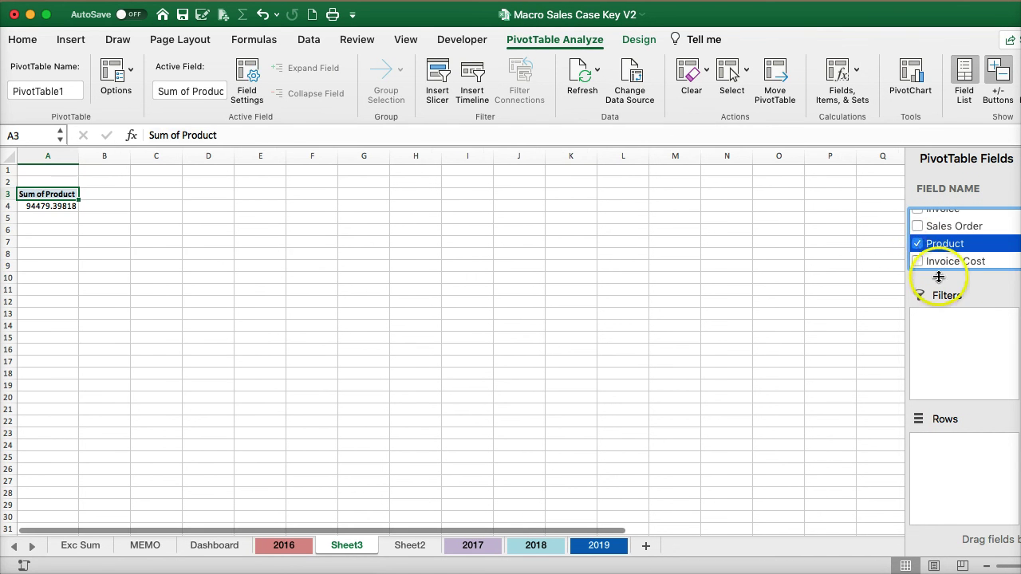
scroll(930, 255, "up", 2)
scroll(925, 247, "down", 5)
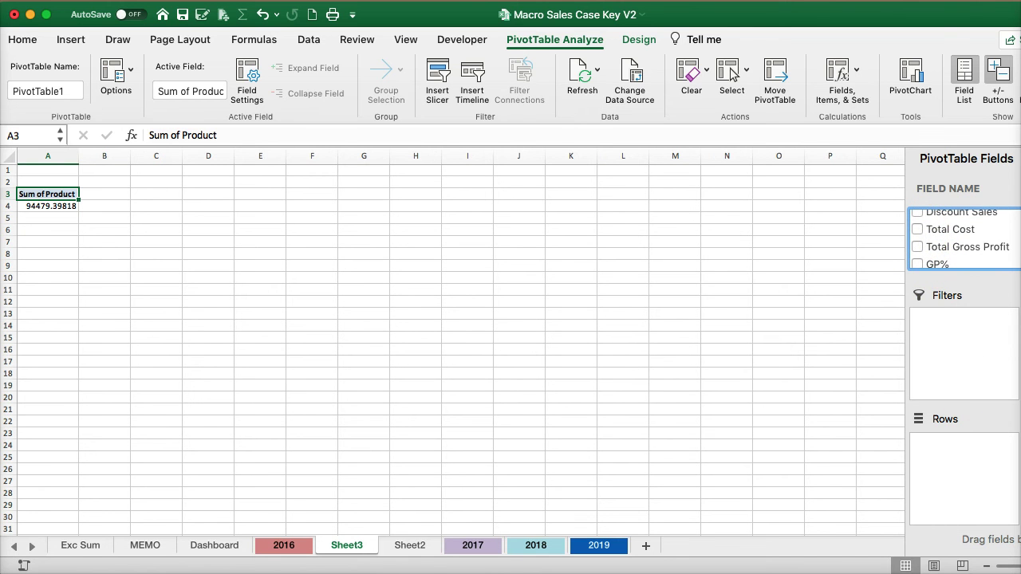
left_click_drag(989, 459, 967, 455)
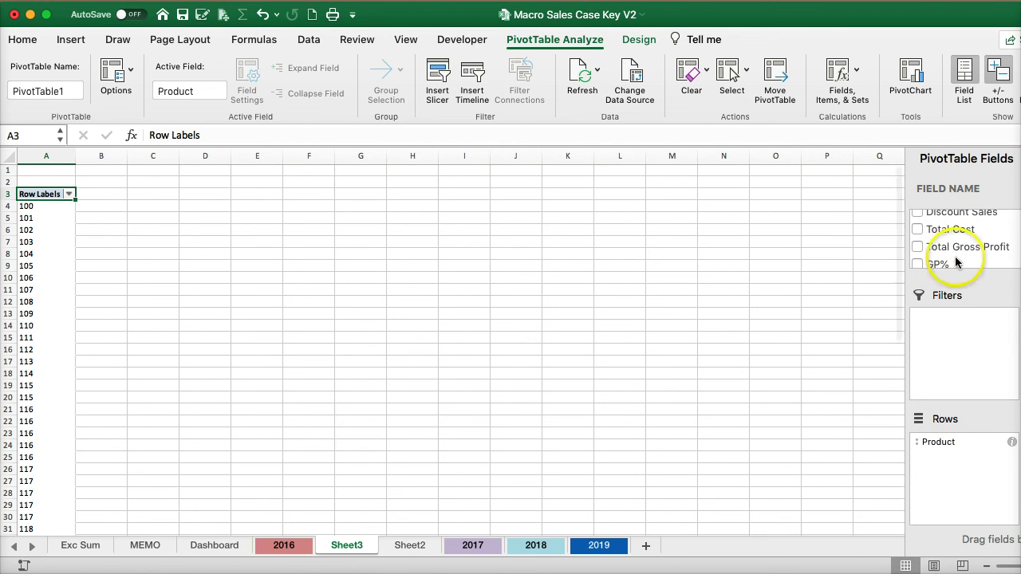
- Add Discount Sales, Total Cost and Total Gross Profit to the PivotTable as summed values
scroll(921, 231, "up", 1)
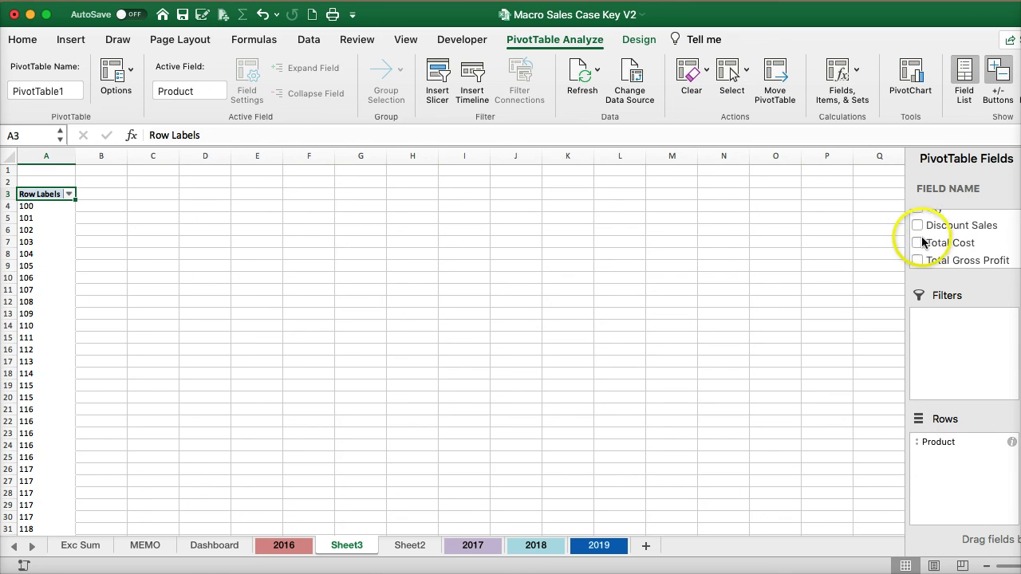
left_click(918, 225)
left_click(917, 242)
left_click(918, 260)
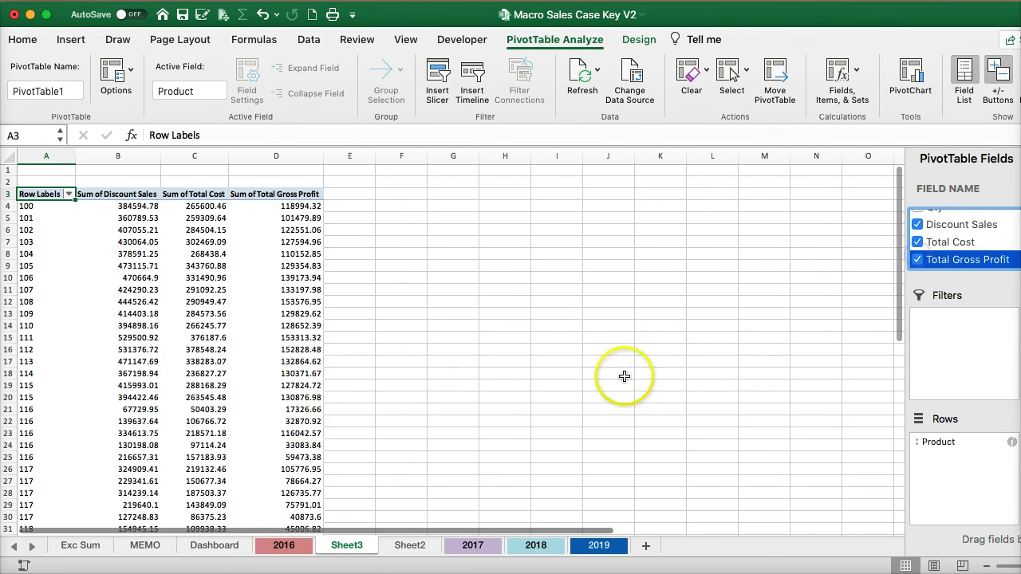
- Compare the product rows in the PivotTable with the underlying Product values in column E of the 2016 worksheet
scroll(68, 246, "down", 7)
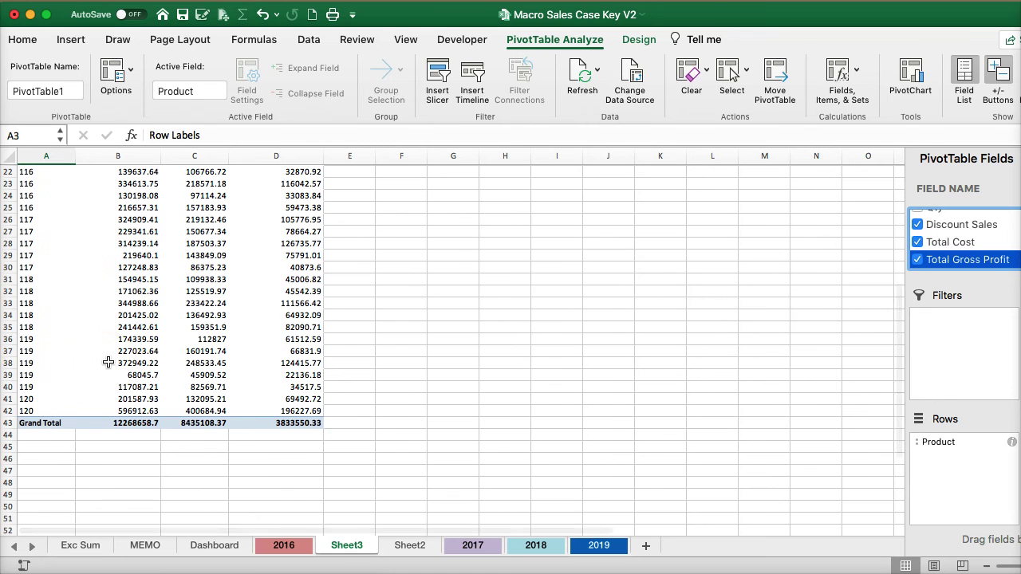
scroll(108, 363, "up", 2)
scroll(108, 364, "up", 4)
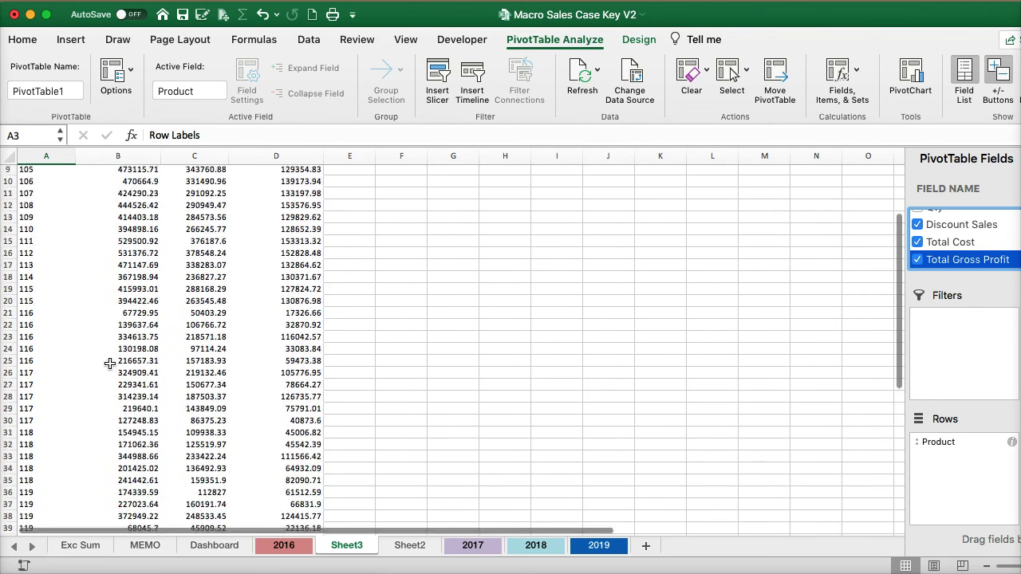
scroll(27, 421, "down", 6)
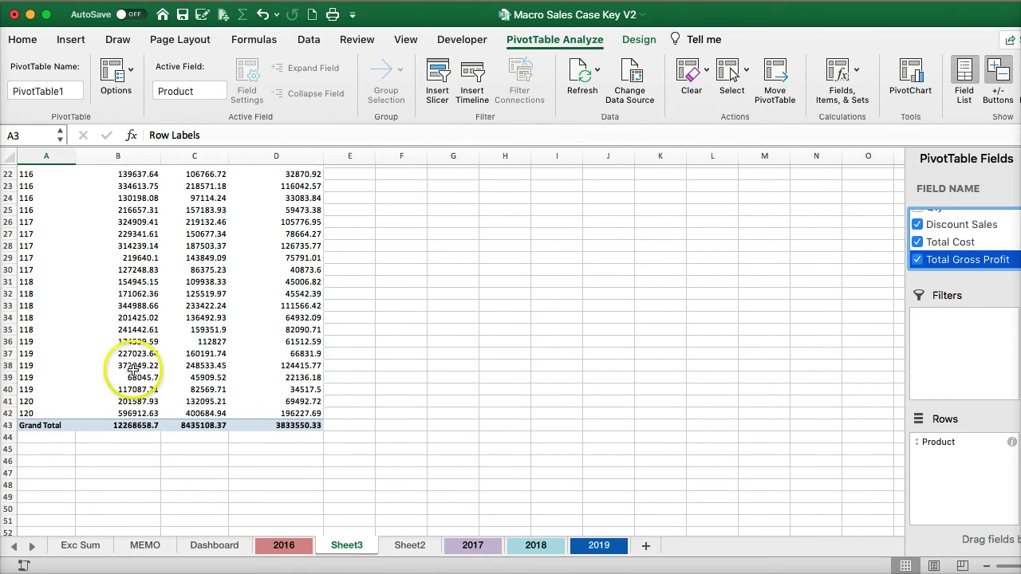
scroll(134, 387, "up", 1)
left_click(284, 545)
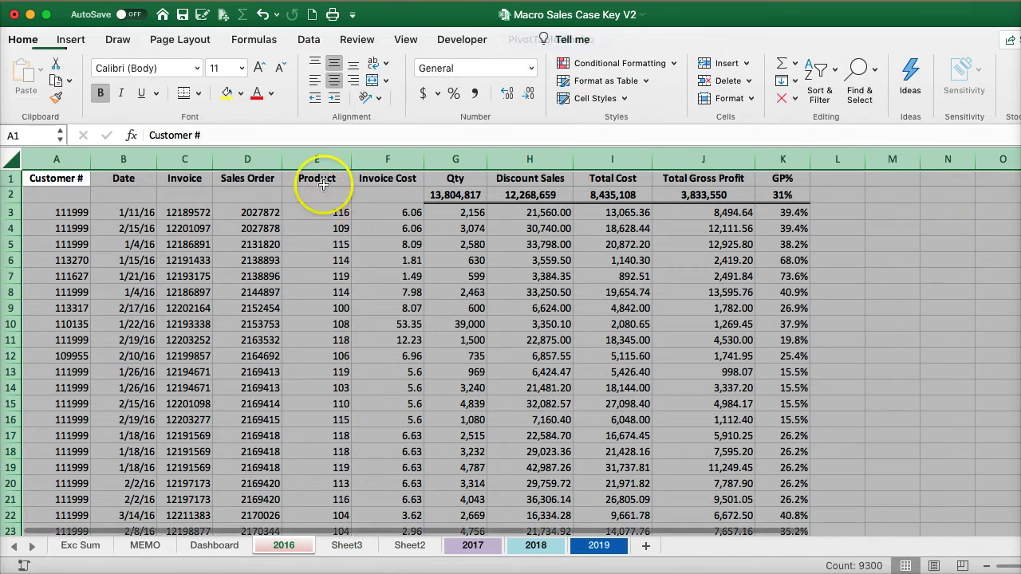
left_click(318, 159)
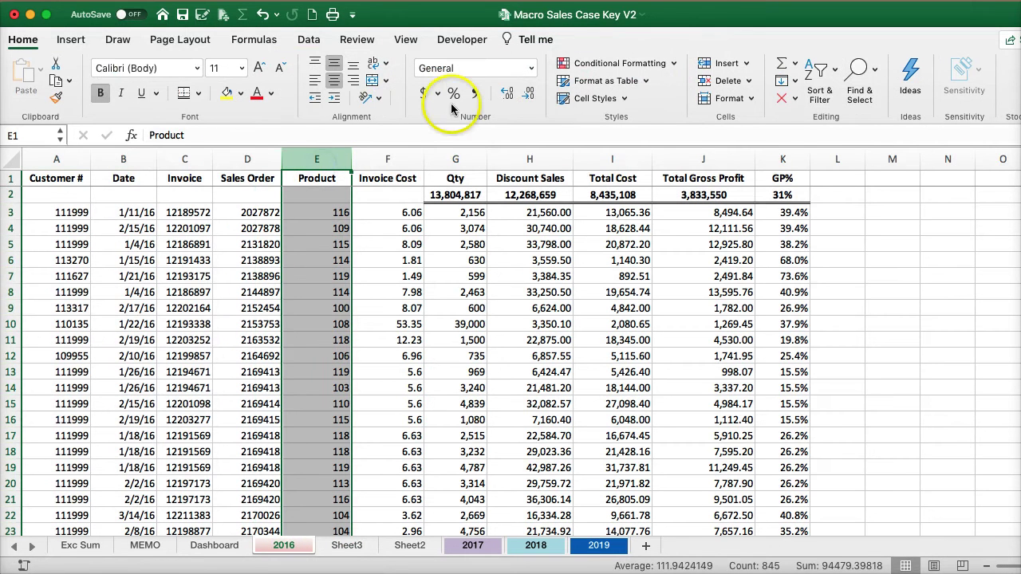
left_click(323, 239)
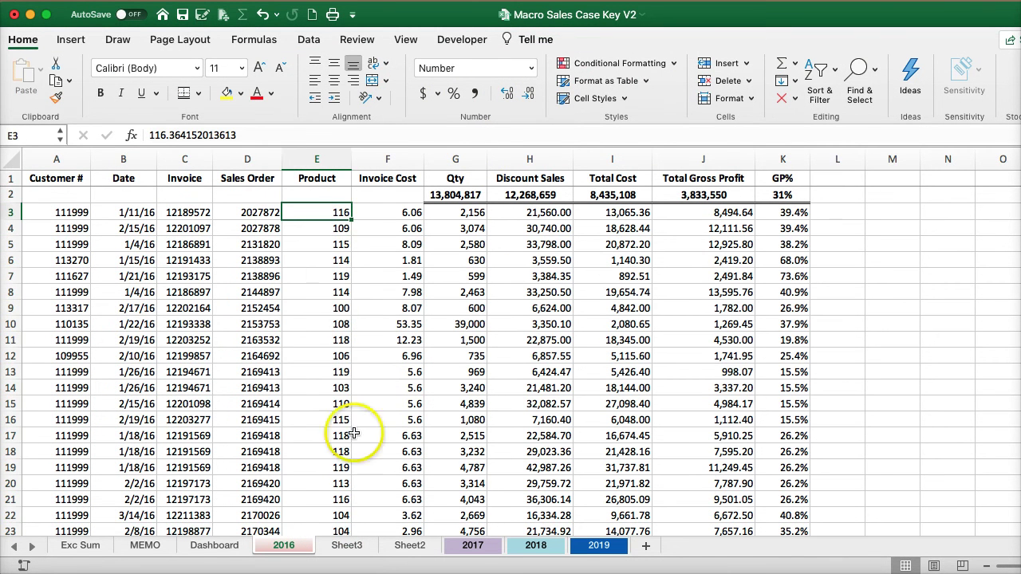
left_click(353, 546)
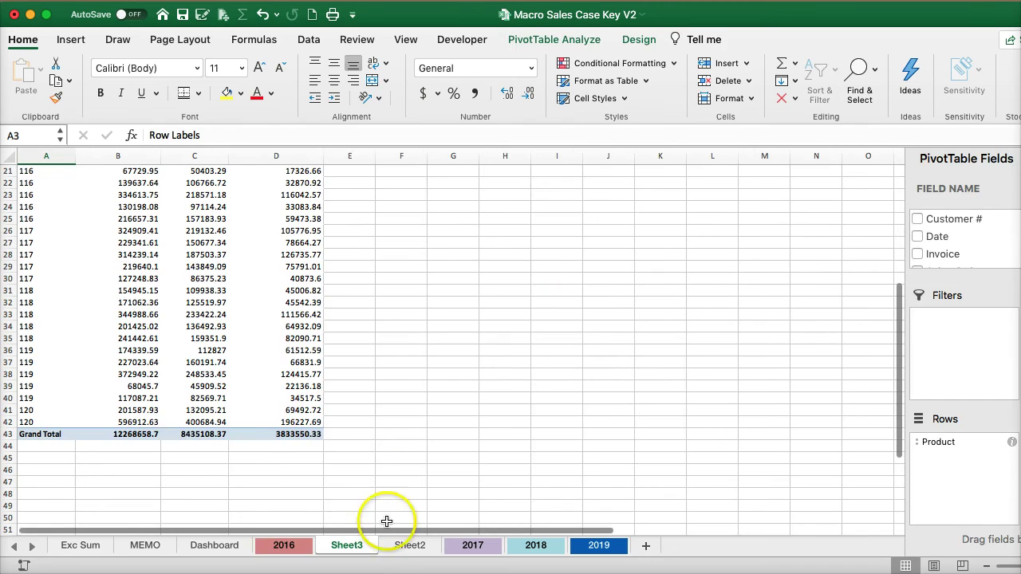
- Format the Product values E2:E845 in the copied data on Sheet2 to show two decimal places, and look through them
left_click(398, 546)
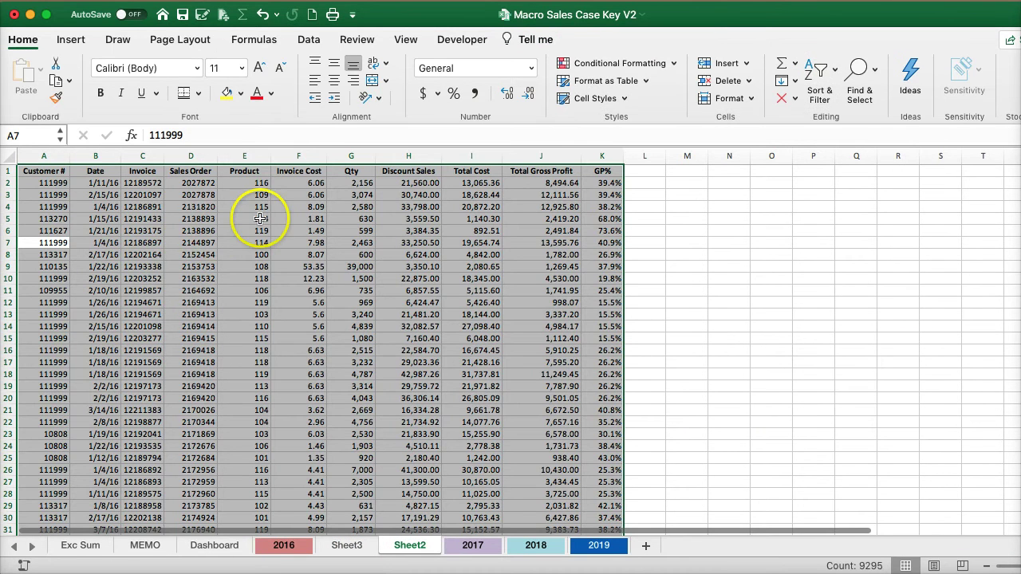
left_click(245, 183)
left_click(244, 156)
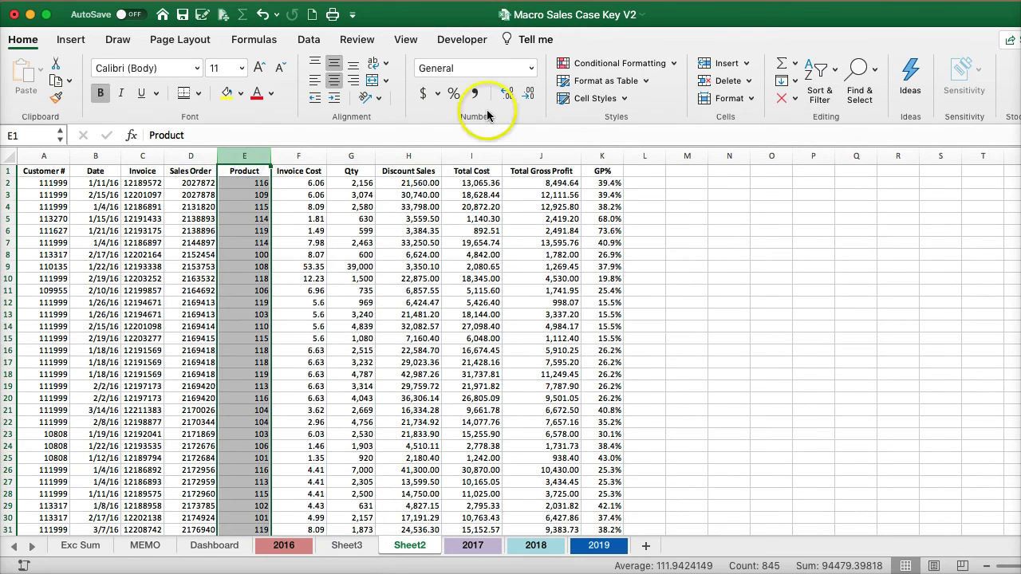
left_click(246, 186)
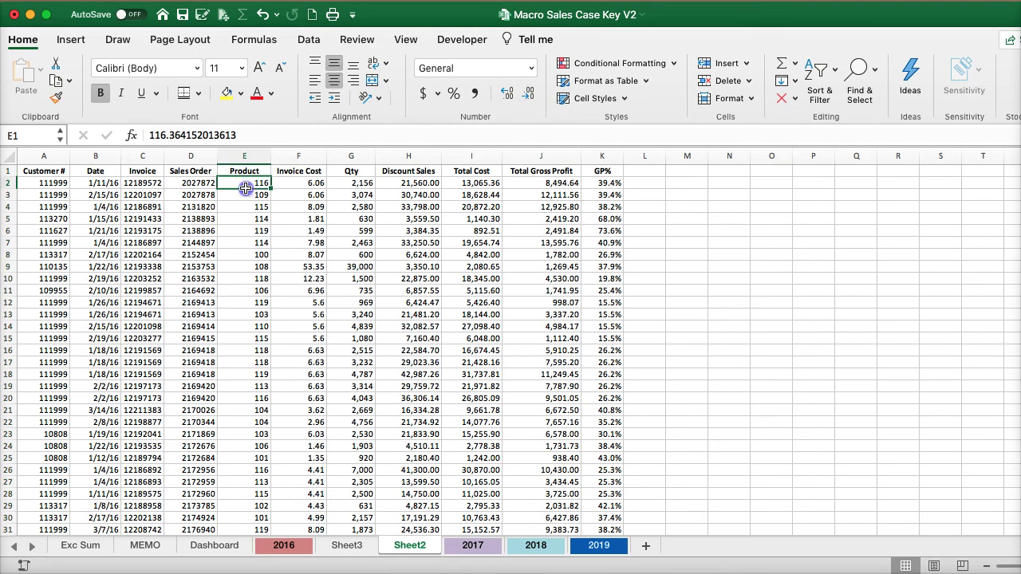
key("ctrl+shift+Down")
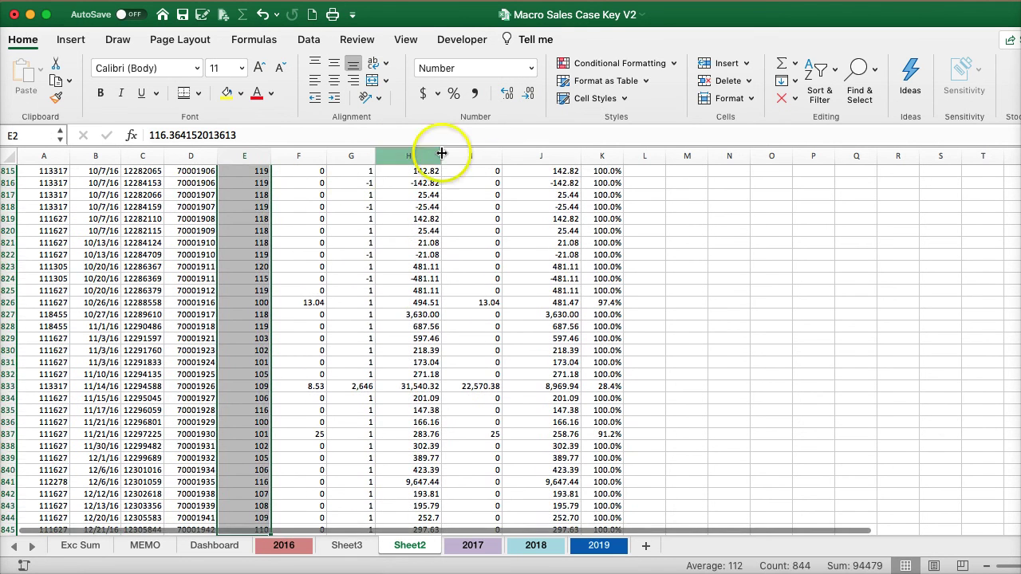
left_click(510, 94)
left_click(510, 94)
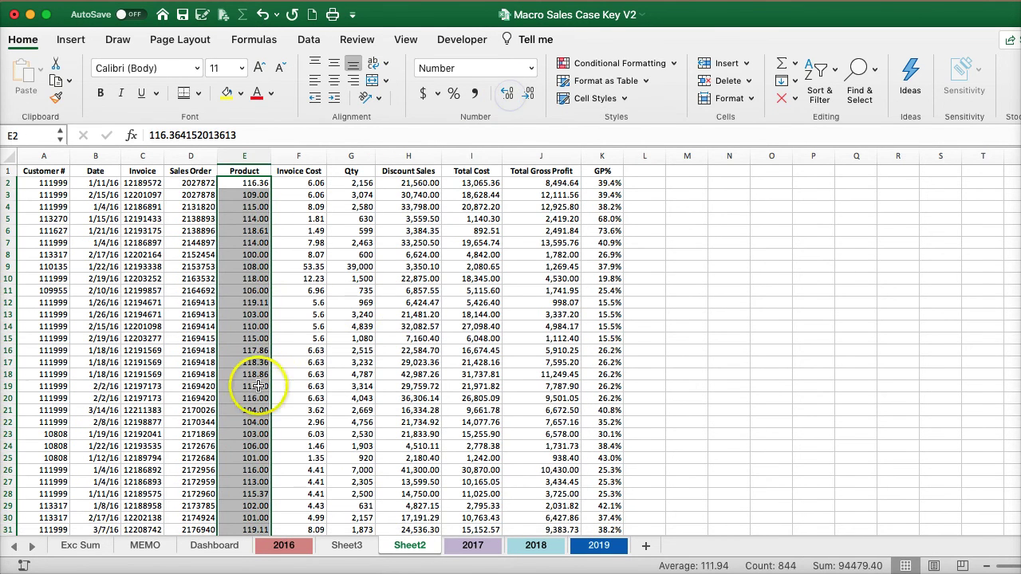
scroll(258, 354, "down", 8)
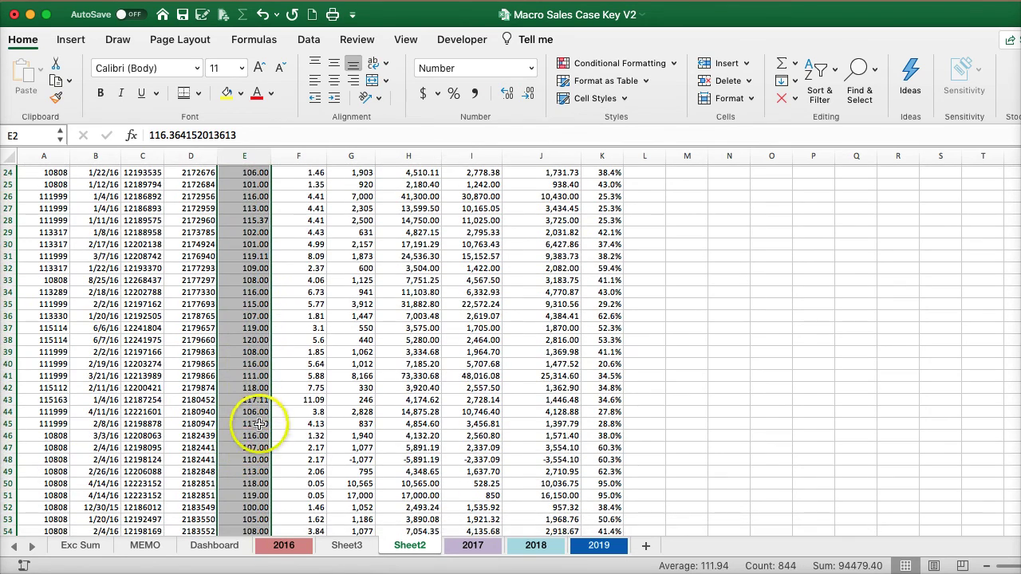
scroll(258, 456, "down", 5)
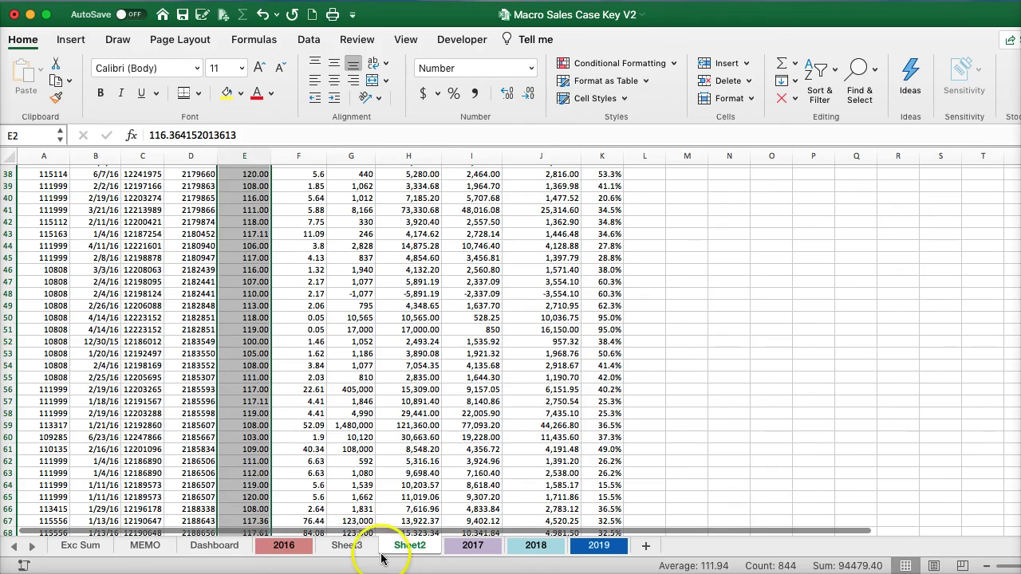
- Replace Product with Customer # in the Rows area of the Sheet3 PivotTable, and look through the customer rows
left_click(348, 546)
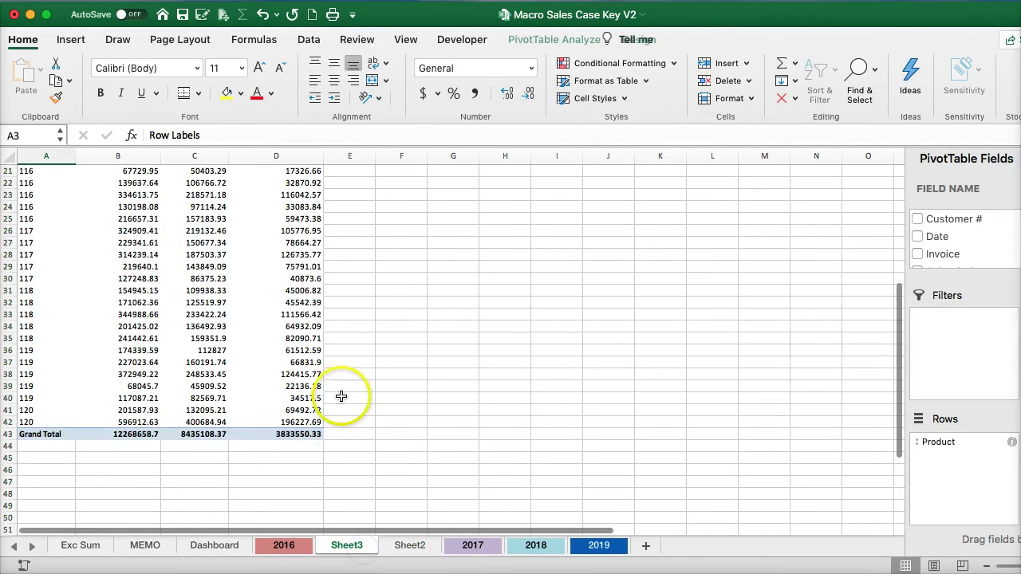
scroll(375, 417, "up", 5)
scroll(118, 415, "down", 5)
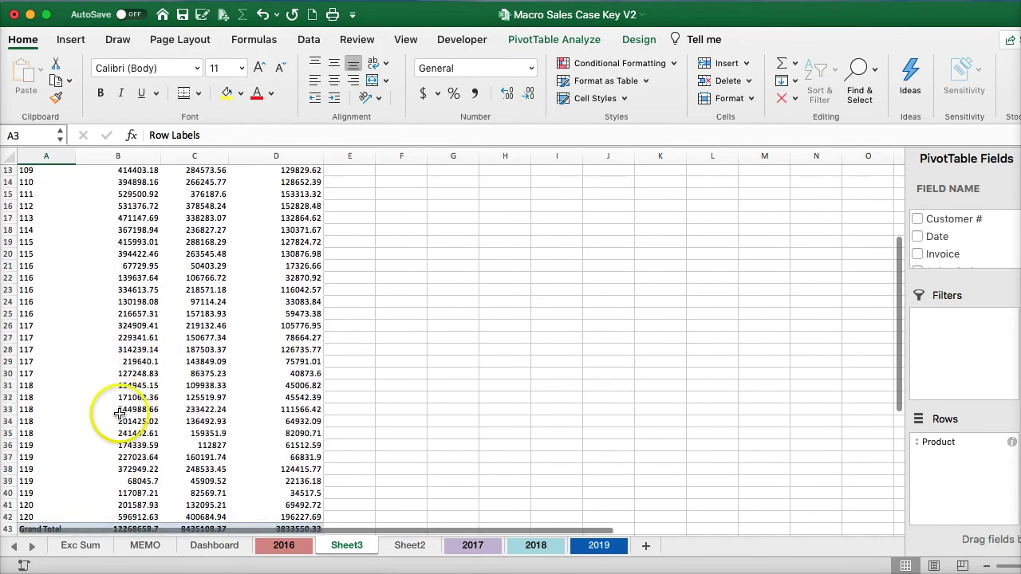
scroll(118, 415, "up", 5)
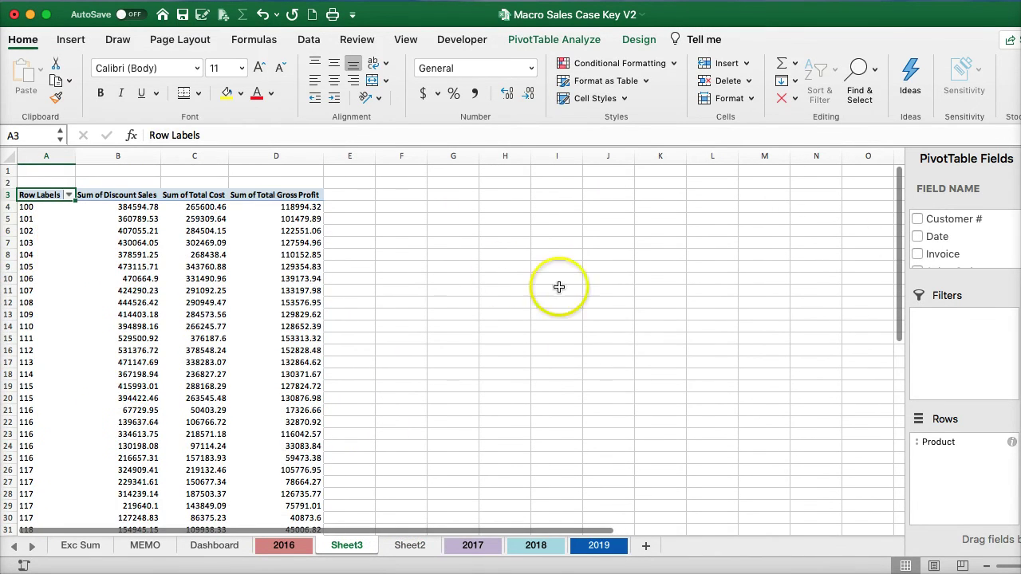
left_click(918, 219)
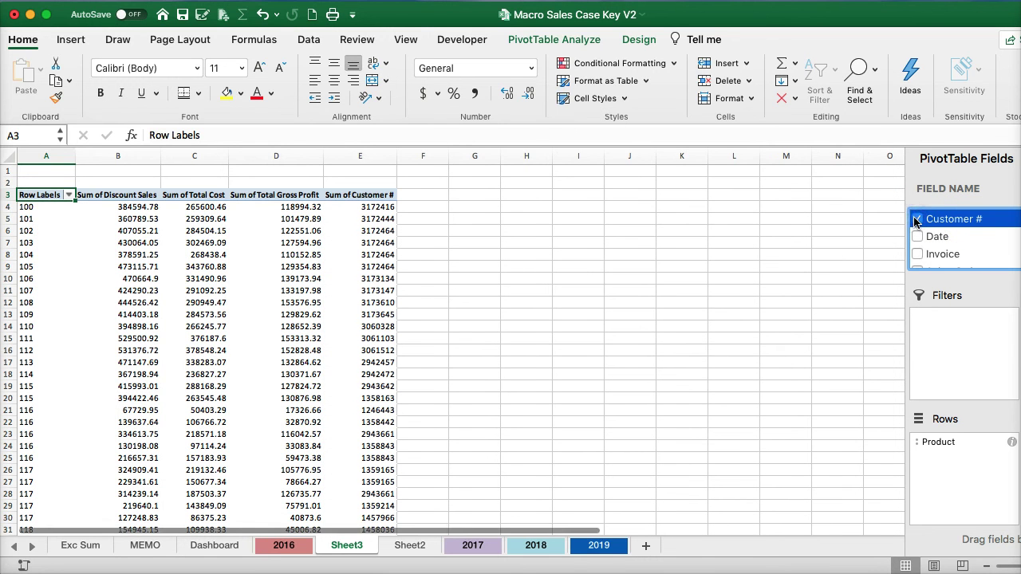
scroll(923, 243, "down", 2)
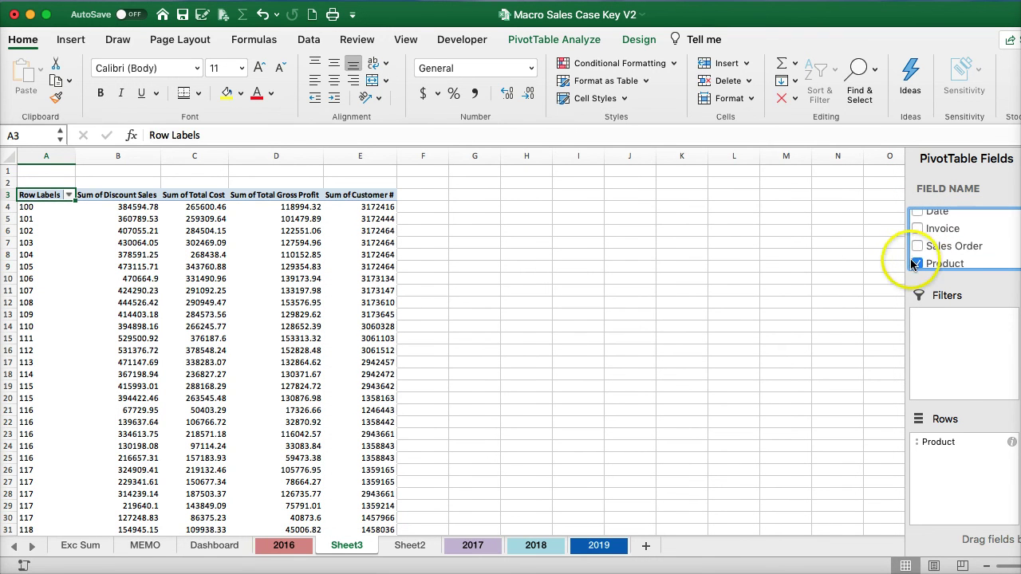
mouse_move(952, 461)
left_mouse_down()
mouse_move(921, 255)
mouse_move(987, 474)
mouse_move(968, 463)
left_mouse_up()
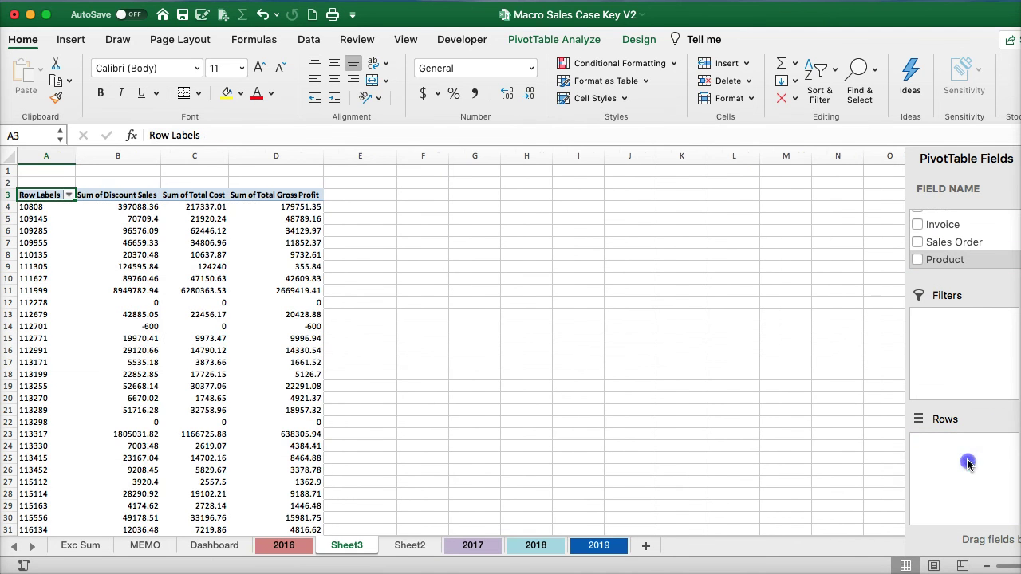
left_click_drag(1020, 336, 939, 336)
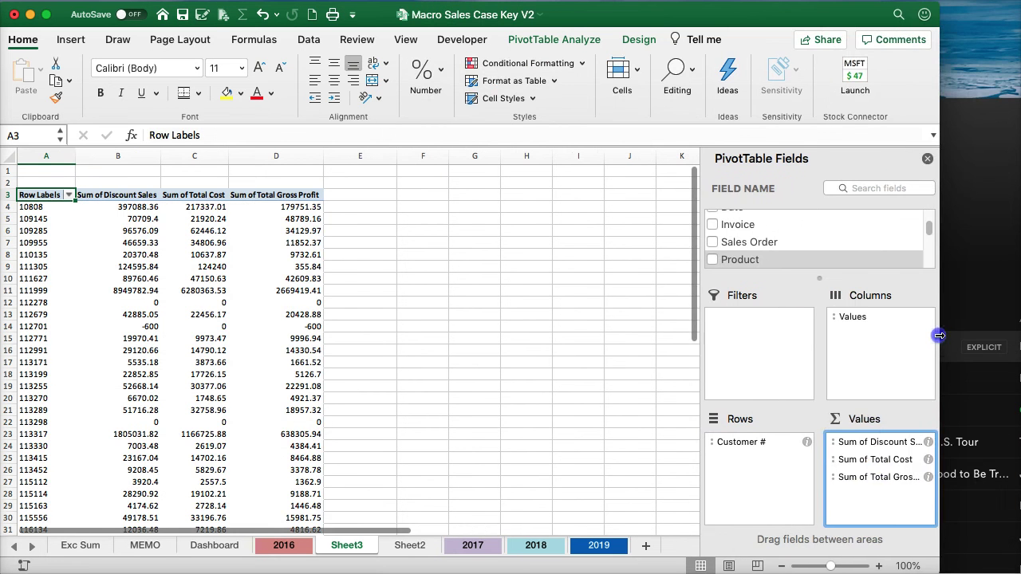
scroll(159, 299, "down", 10)
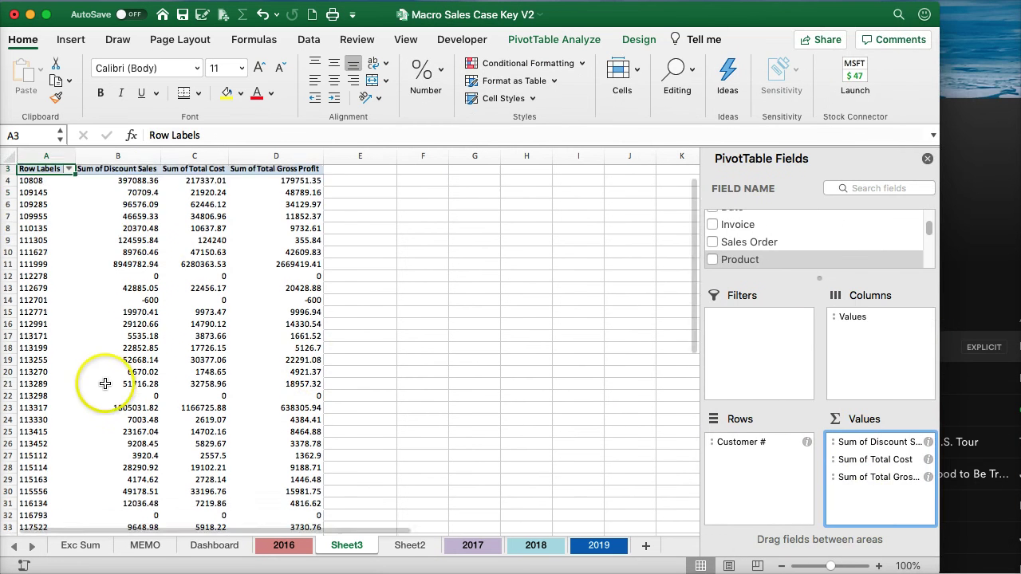
scroll(103, 387, "up", 10)
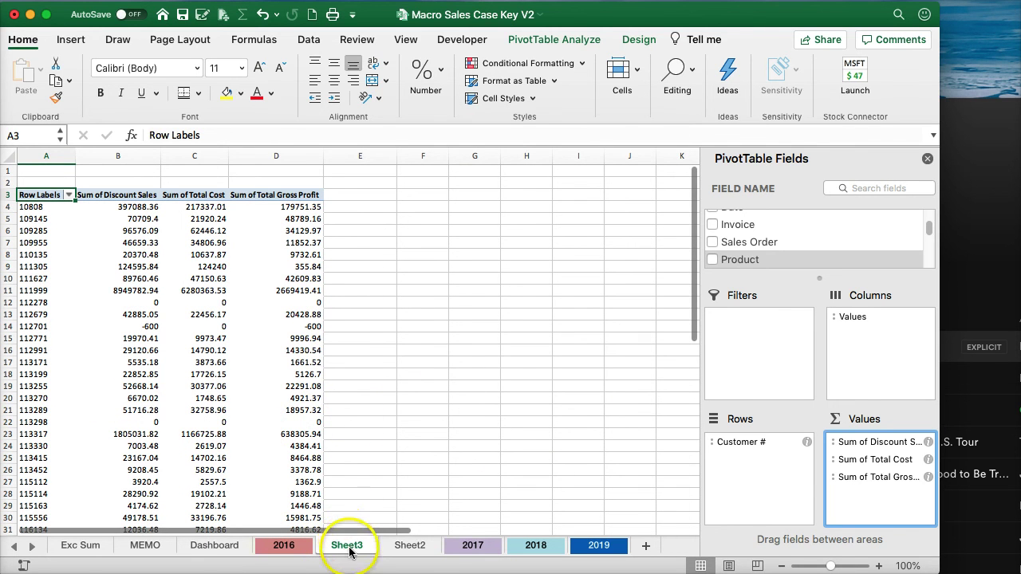
- Check the case requirements on the MEMO sheet, and move Sheet2 and Sheet3 behind the 2019 worksheet
left_click(158, 549)
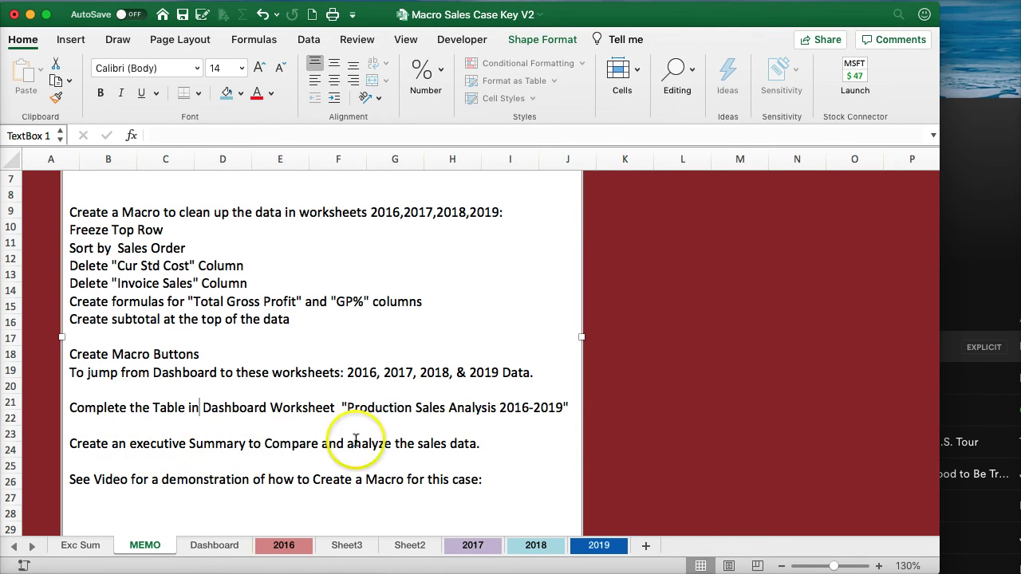
left_click(351, 548)
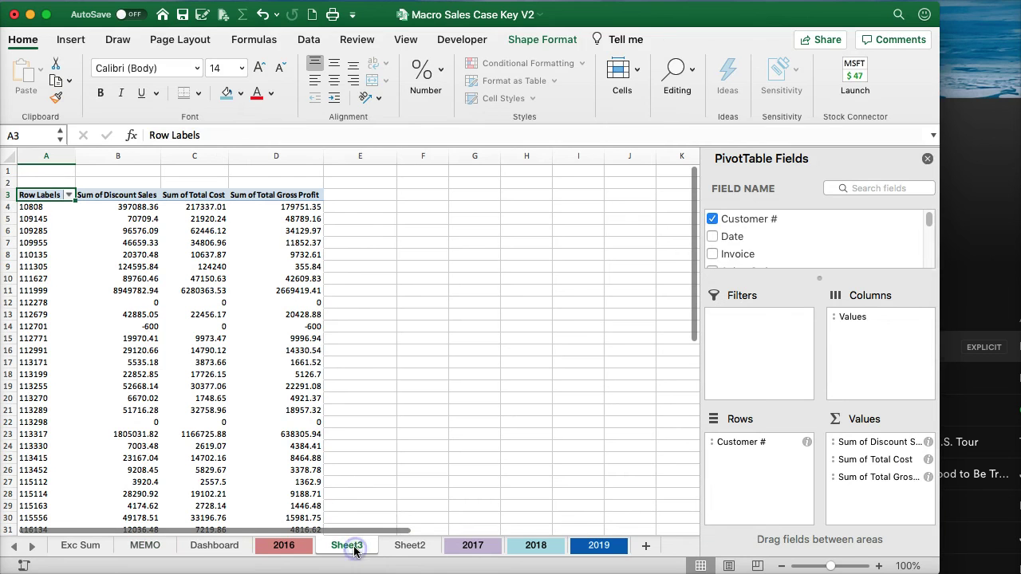
left_click(644, 545)
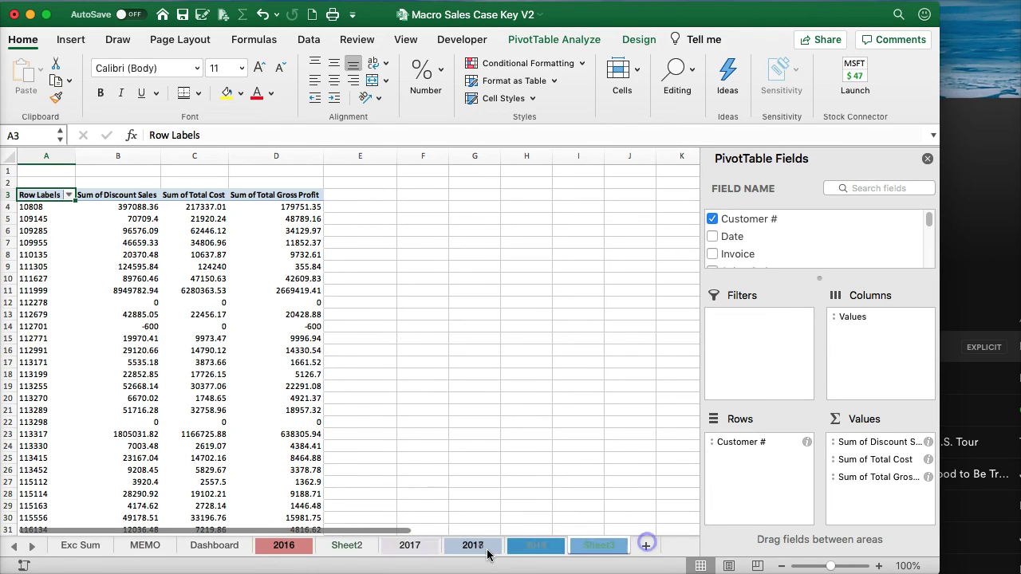
left_click(351, 547)
left_click_drag(604, 536, 602, 538)
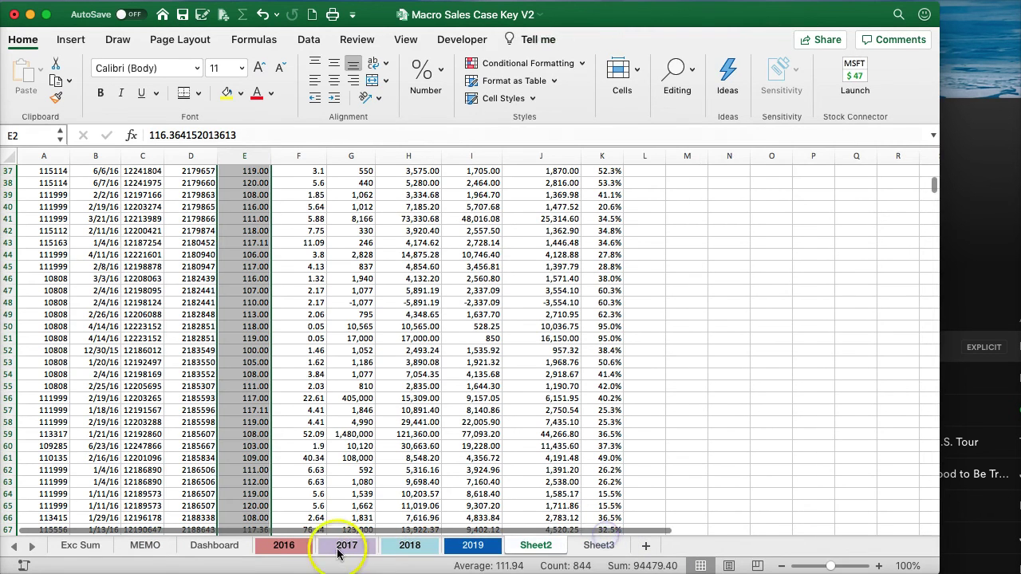
- Look through the 2017, 2018 and 2019 worksheets and Sheet2, and select A3:B39 in the customer PivotTable on Sheet3
left_click(341, 548)
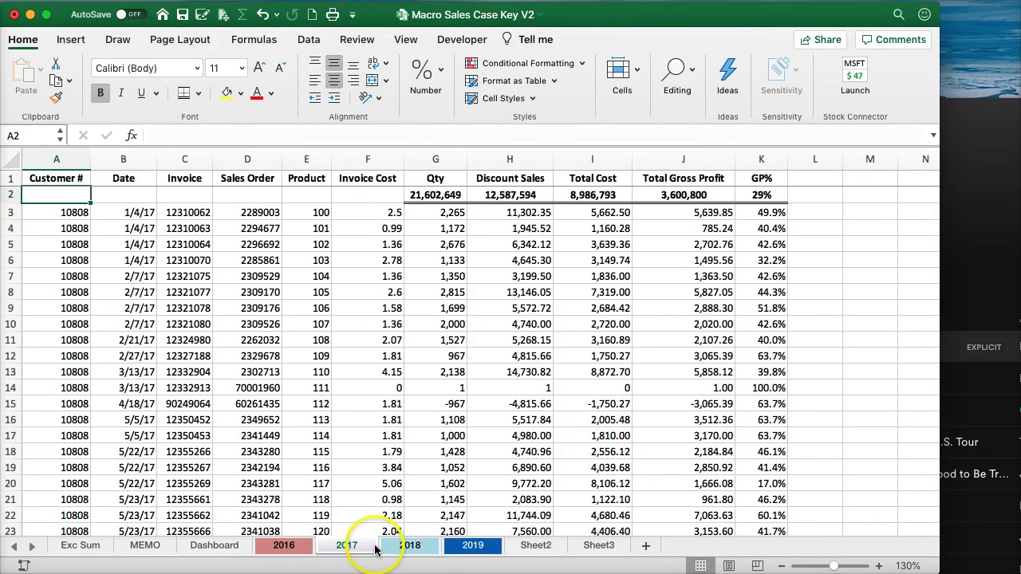
left_click(407, 547)
left_click(471, 547)
left_click(534, 545)
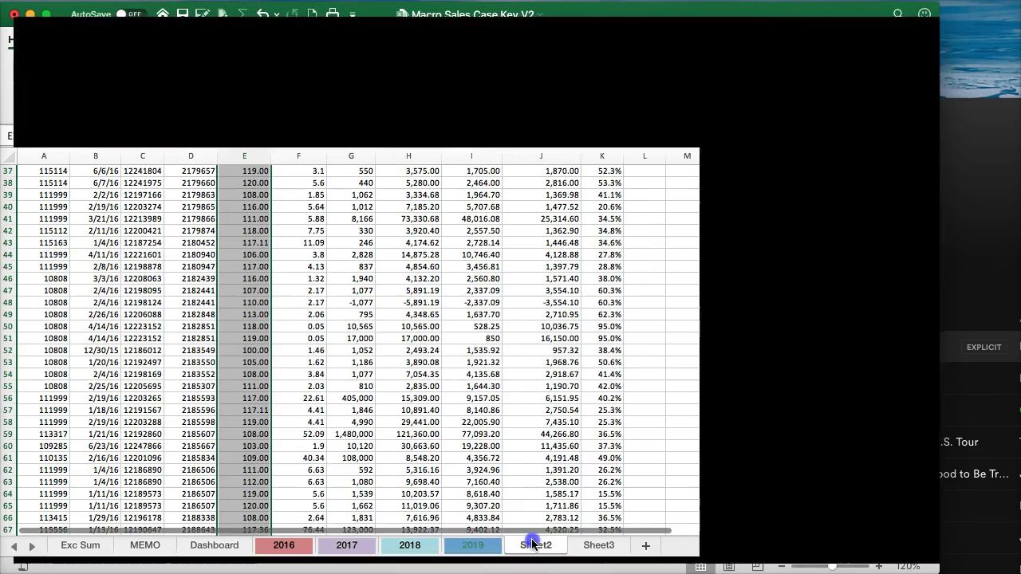
scroll(319, 264, "up", 8)
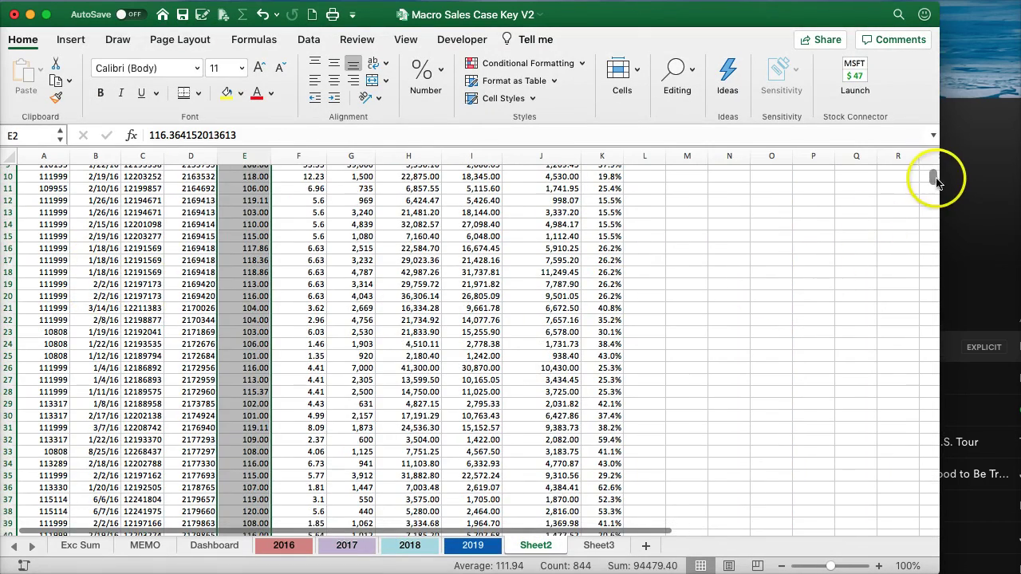
scroll(927, 154, "up", 3)
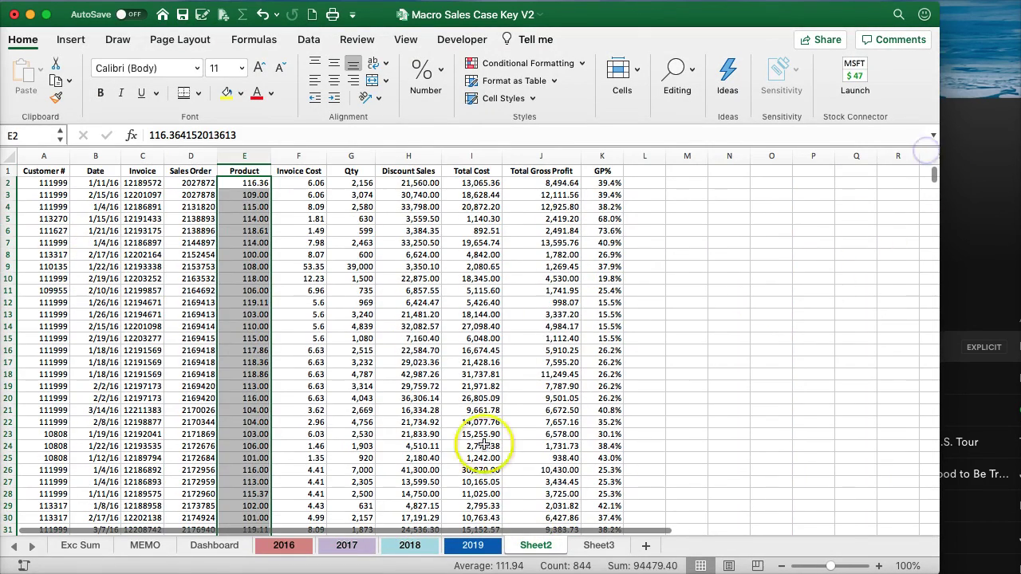
left_click(603, 548)
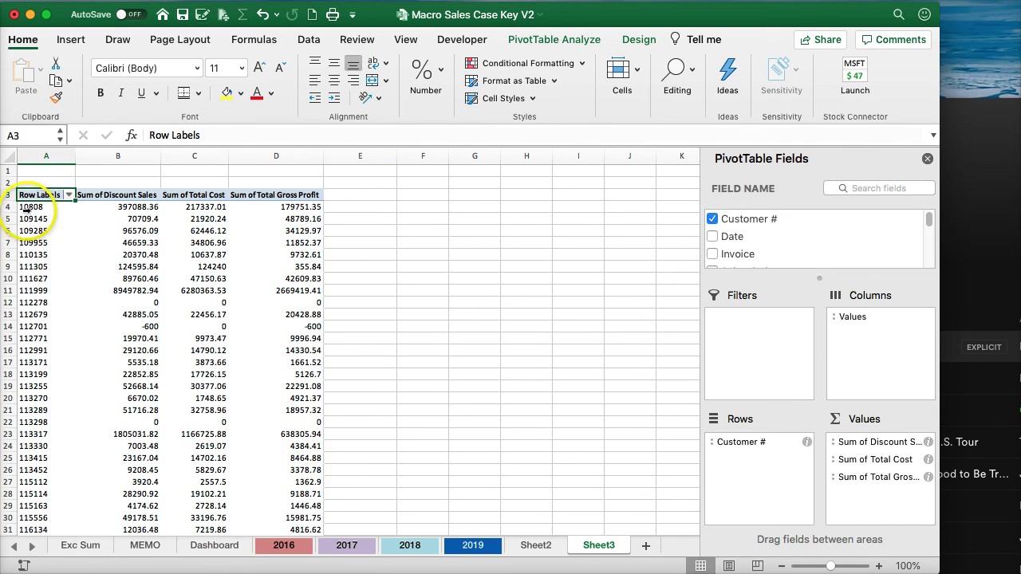
left_click_drag(26, 195, 139, 488)
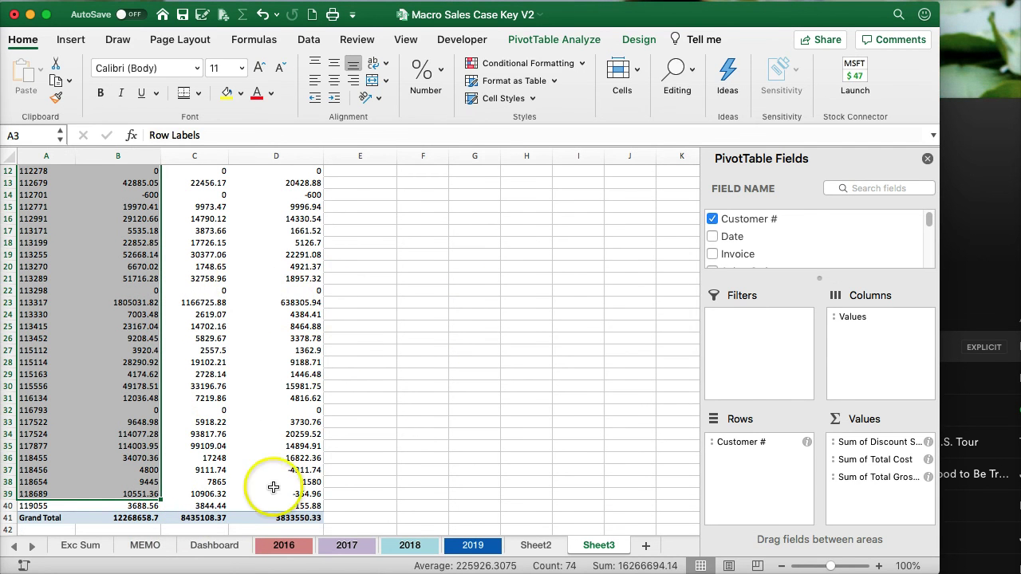
- Review the MEMO requirements and the Production Sales Analysis 2016-2019 table on the Dashboard, with the workbook window widened
left_click(144, 548)
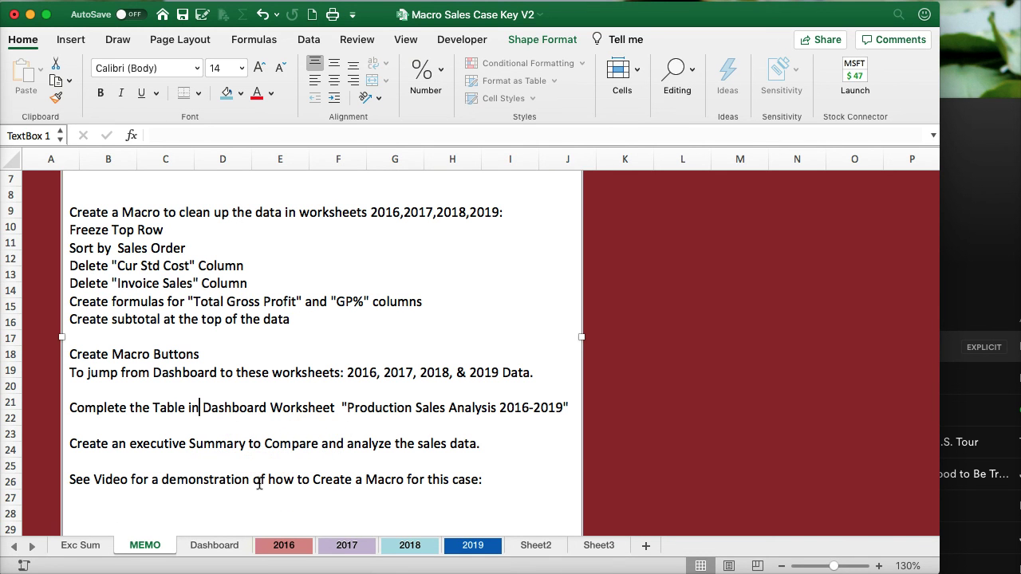
left_click(214, 546)
left_click(239, 399)
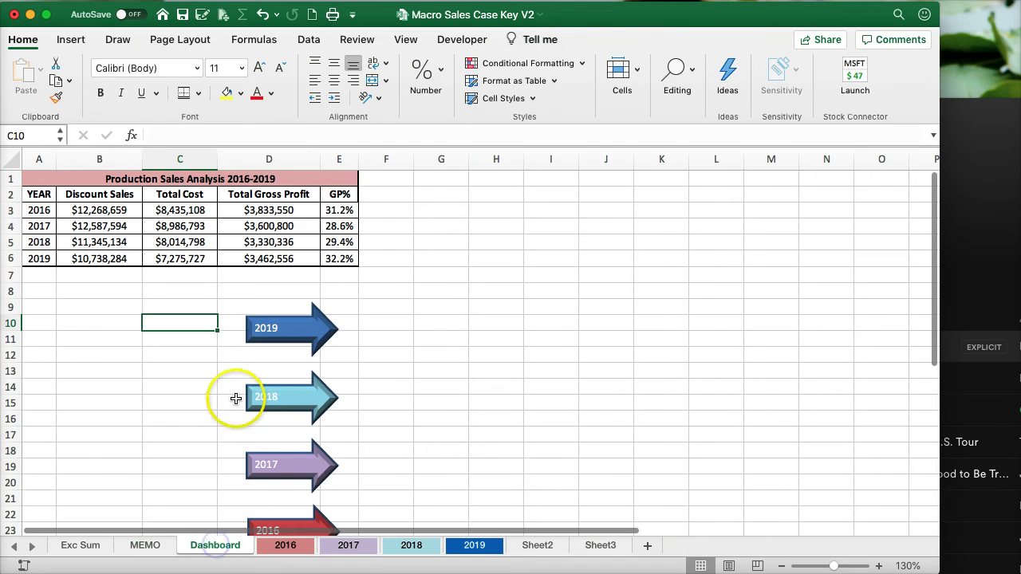
left_click(201, 550)
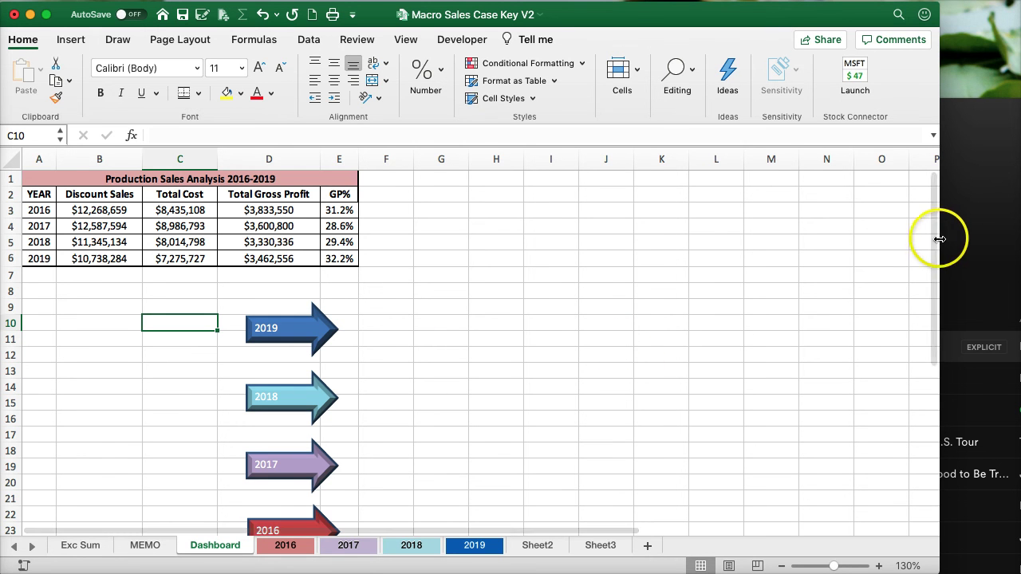
left_click_drag(947, 240, 1020, 240)
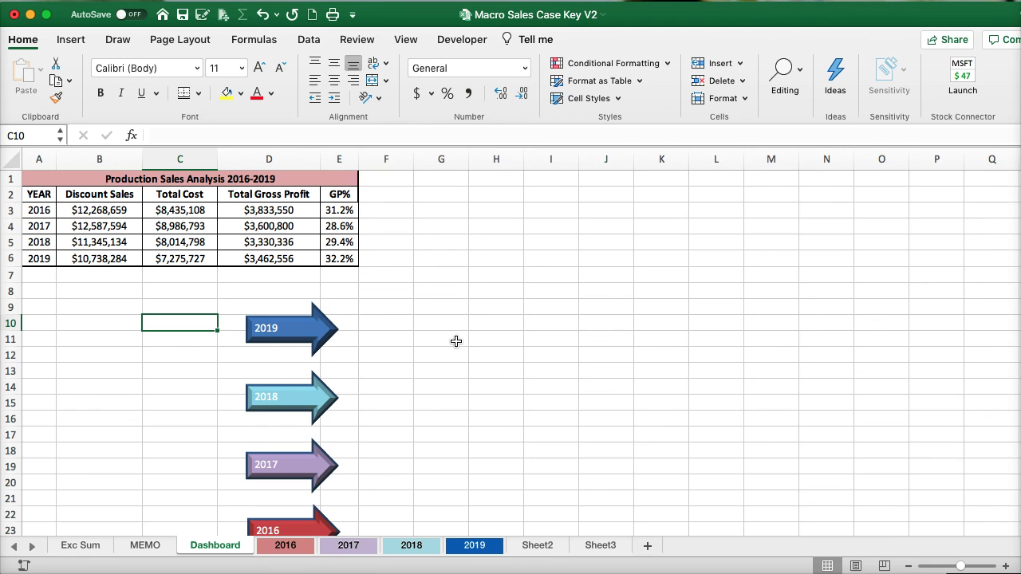